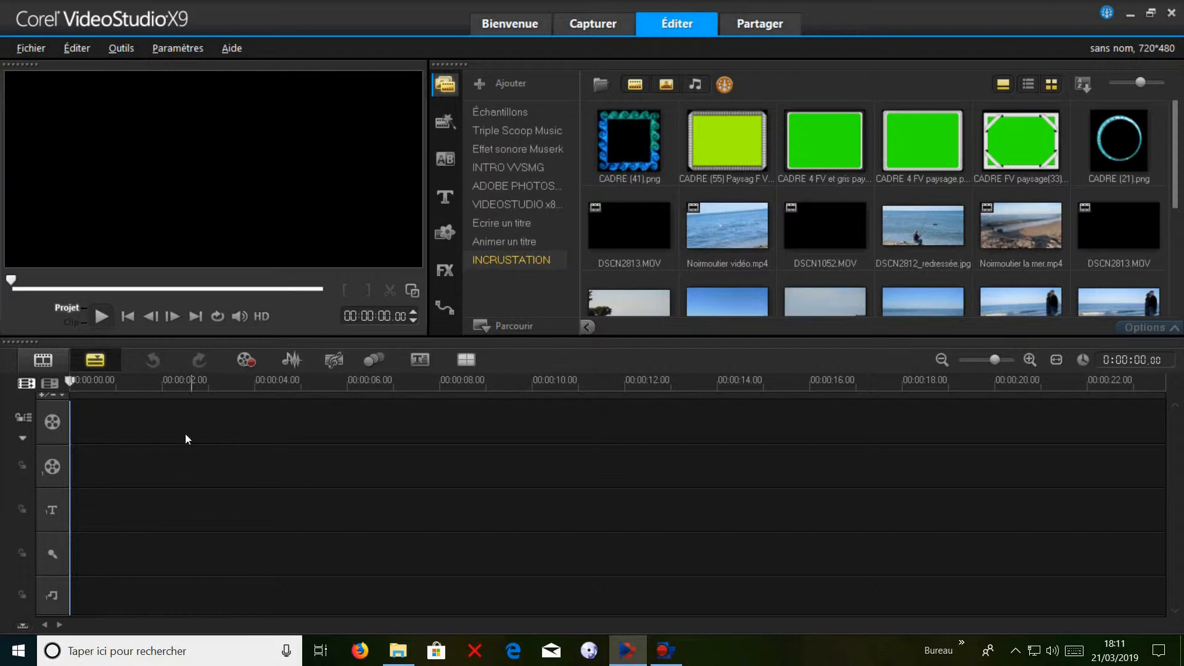
Set the number of overlay tracks to 4 in the track manager
click(53, 382)
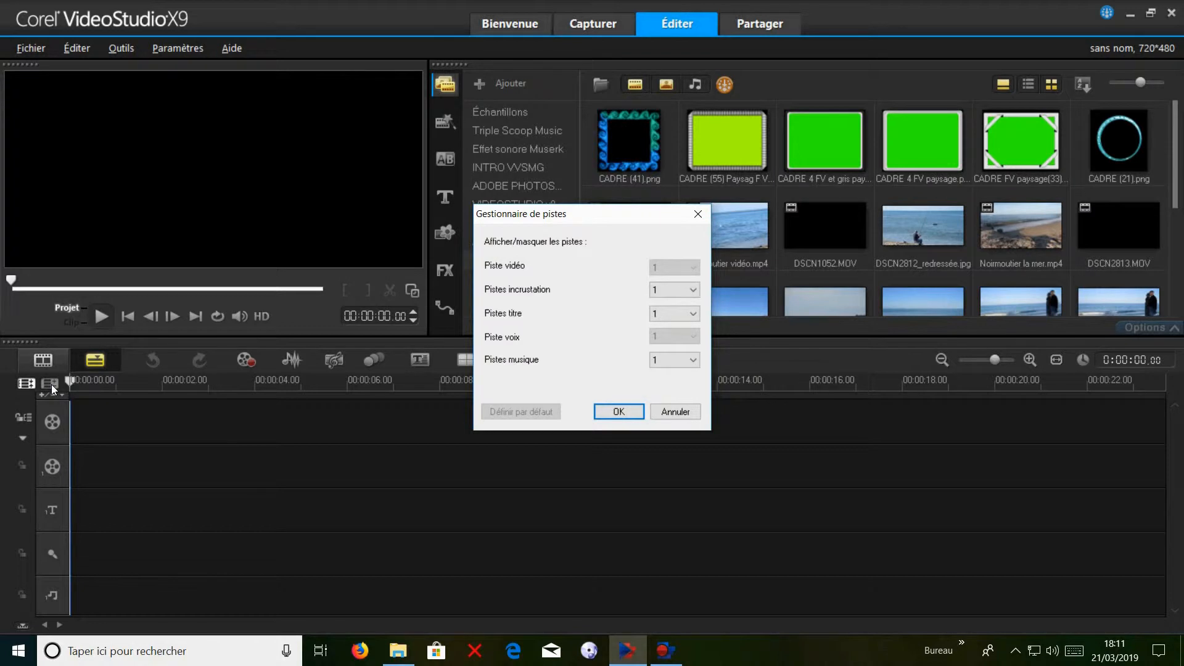
click(692, 290)
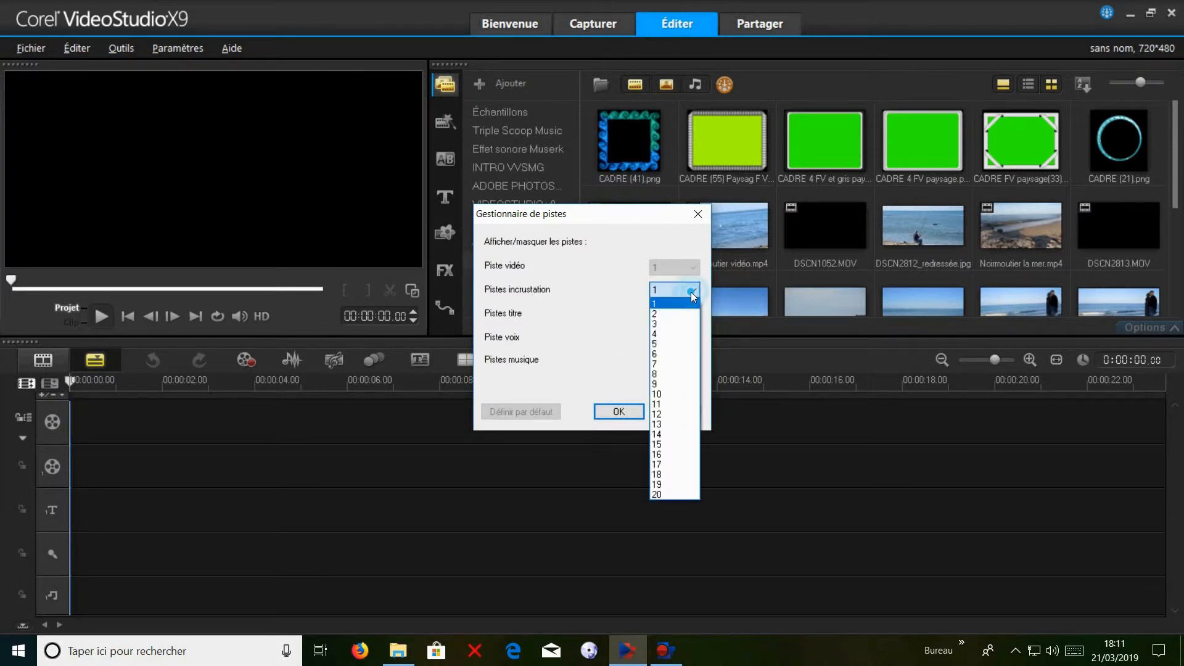
click(672, 335)
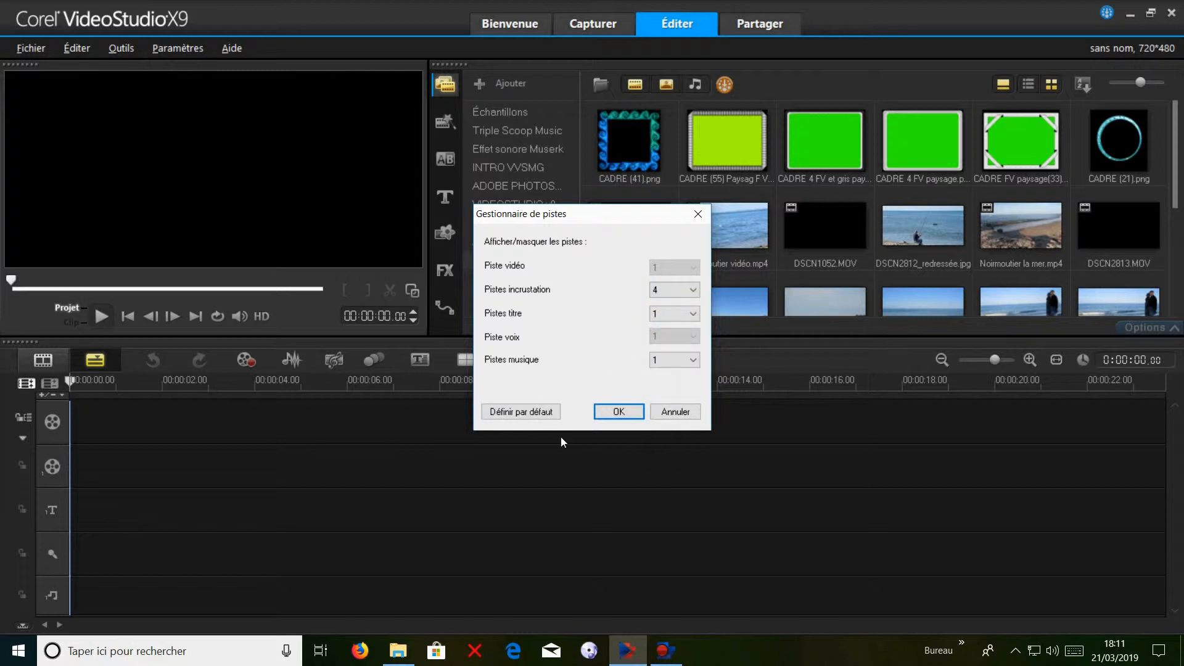
click(619, 412)
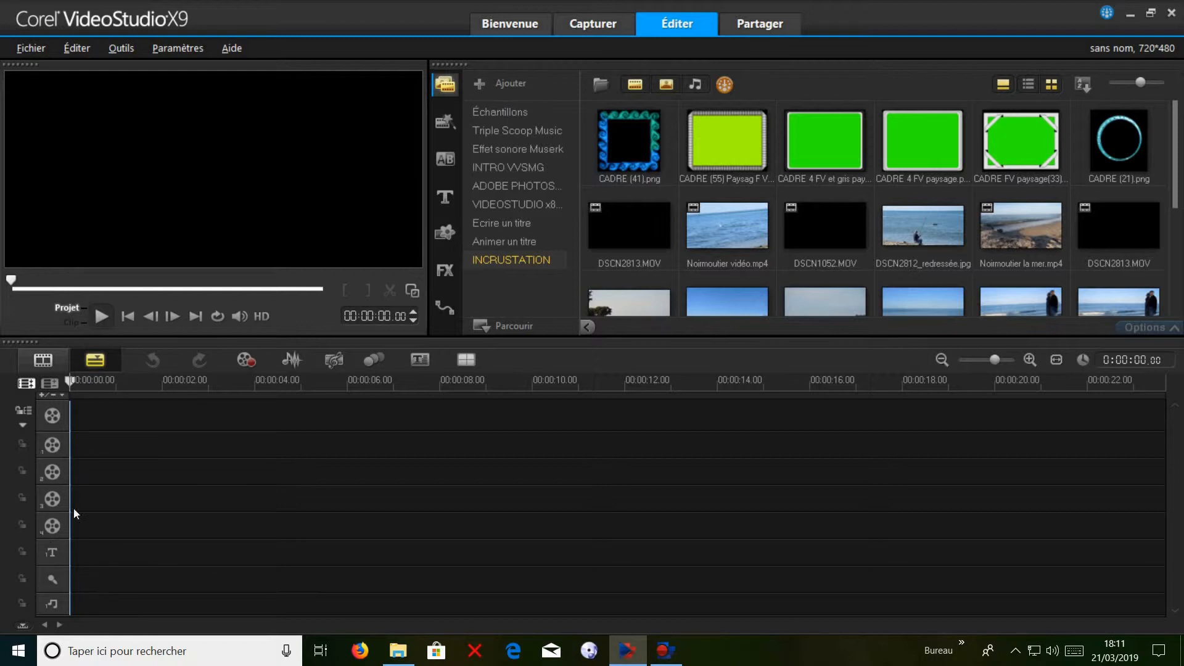
Hide the photos in the library and place Noirmoutier la mer.mp4 at the start of the first overlay track
click(75, 443)
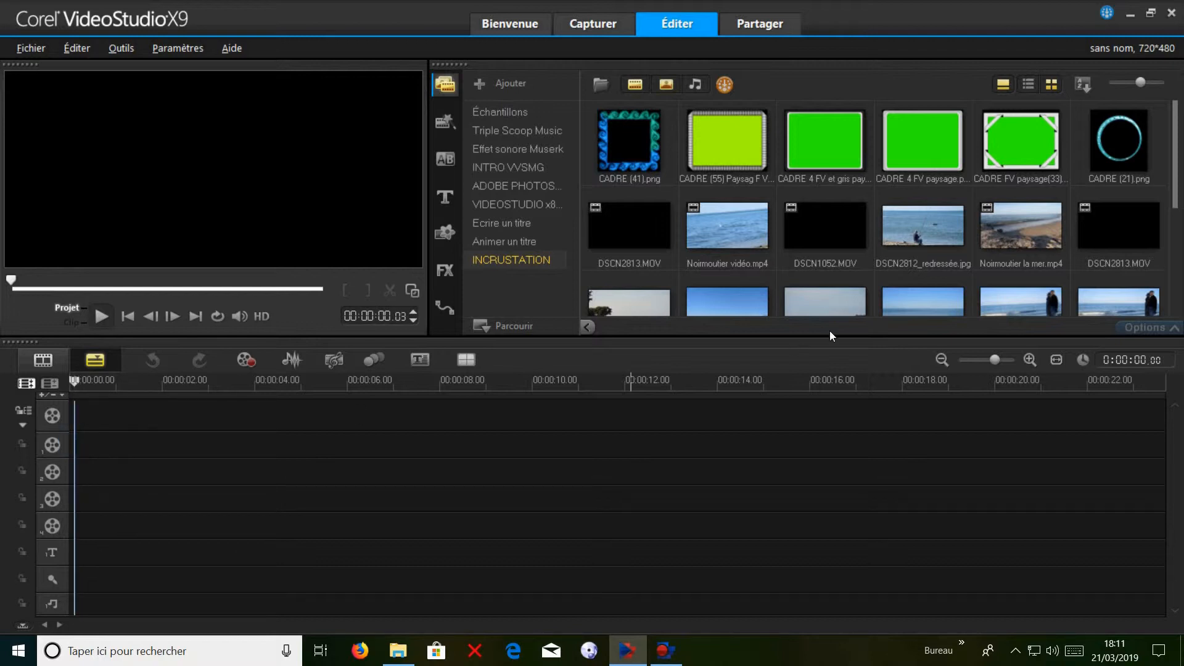
click(665, 84)
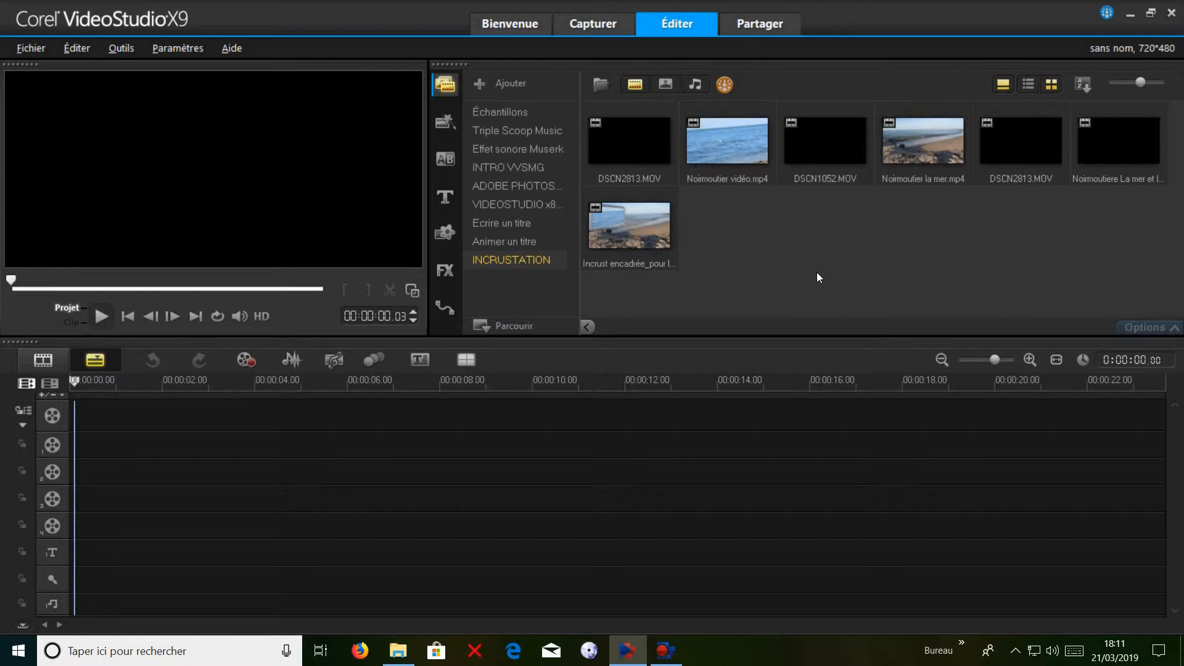
drag(920, 129, 71, 453)
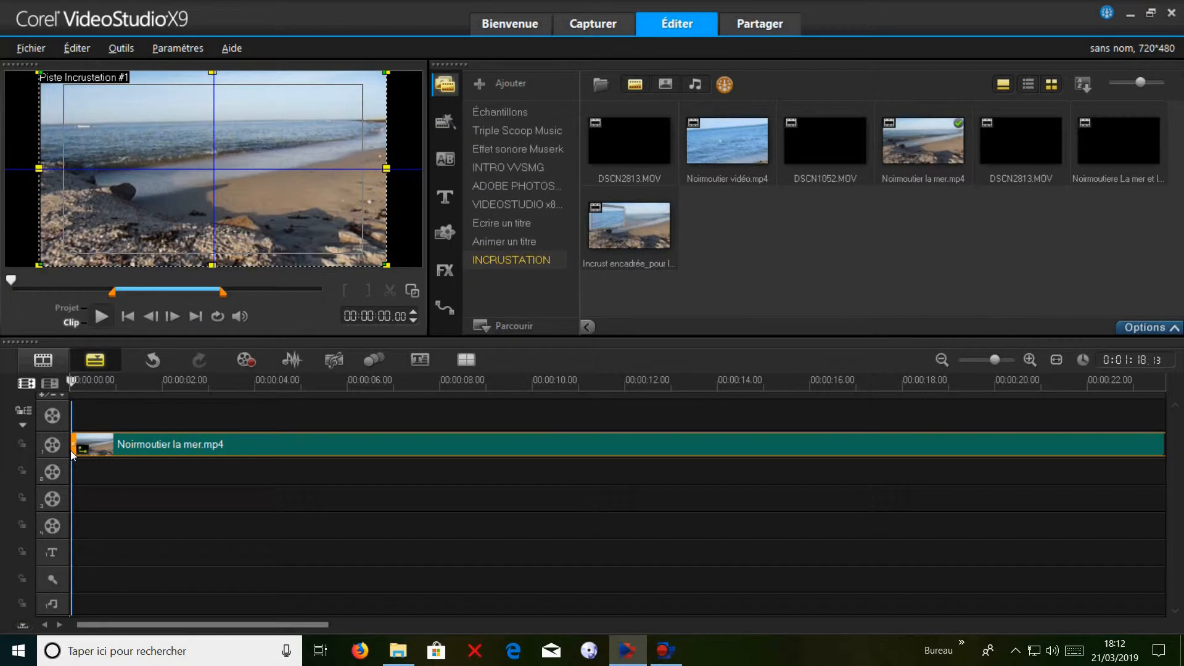
Fit the Noirmoutier la mer.mp4 overlay to the full screen in the preview
right_click(260, 190)
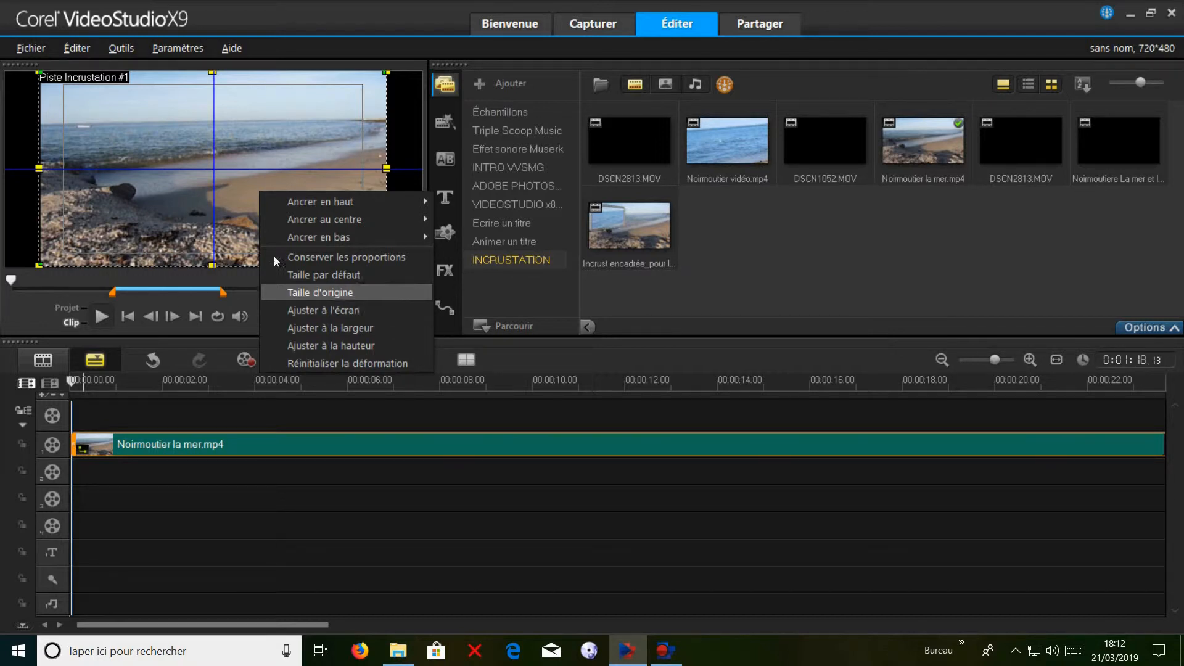
click(252, 154)
right_click(246, 146)
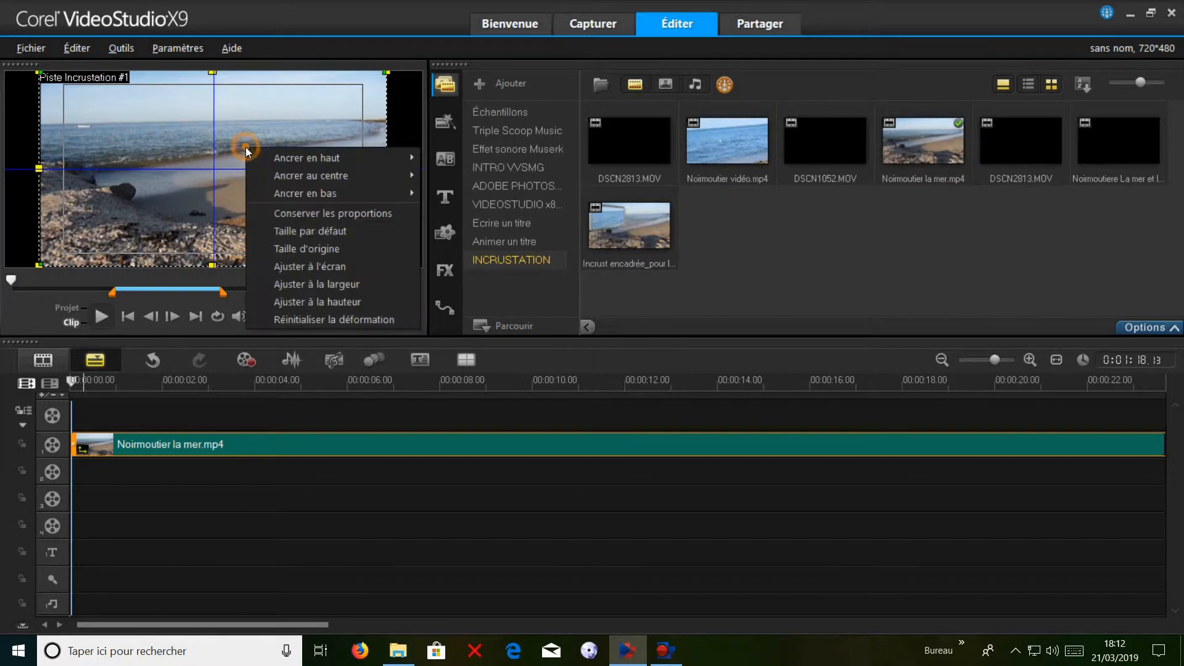
click(284, 265)
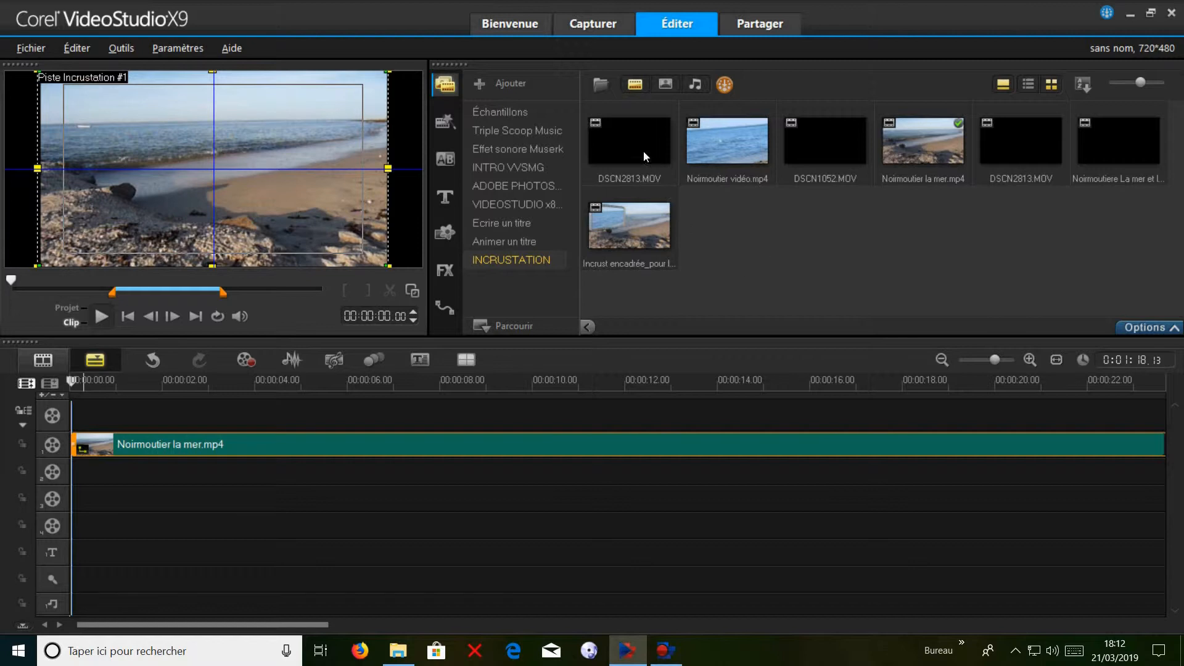
Show only photos in the library and place the CADRE (55) Paysag F Vert.png frame at the start of the second overlay track
click(636, 86)
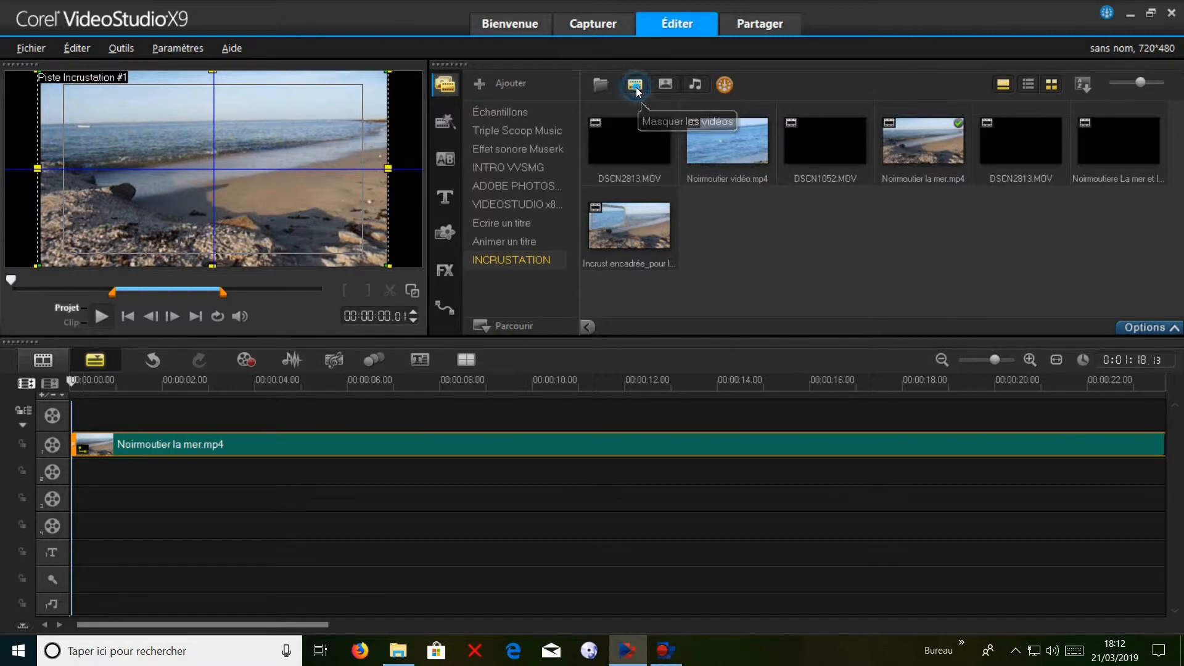
click(668, 86)
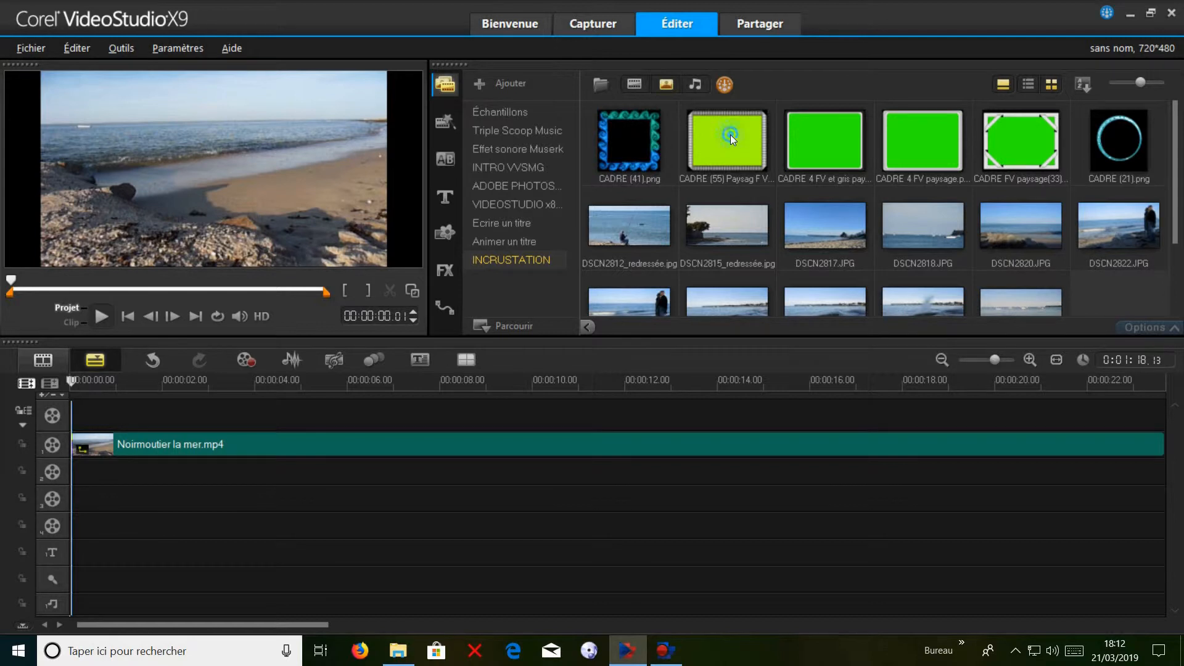
click(730, 137)
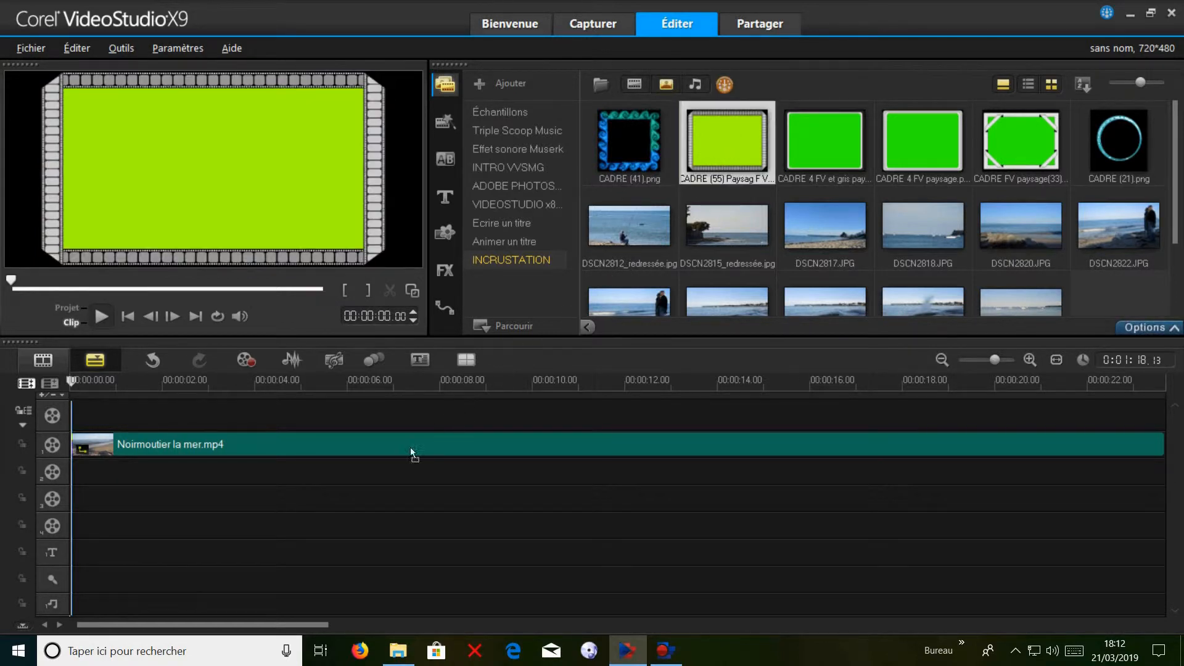
drag(383, 468, 71, 479)
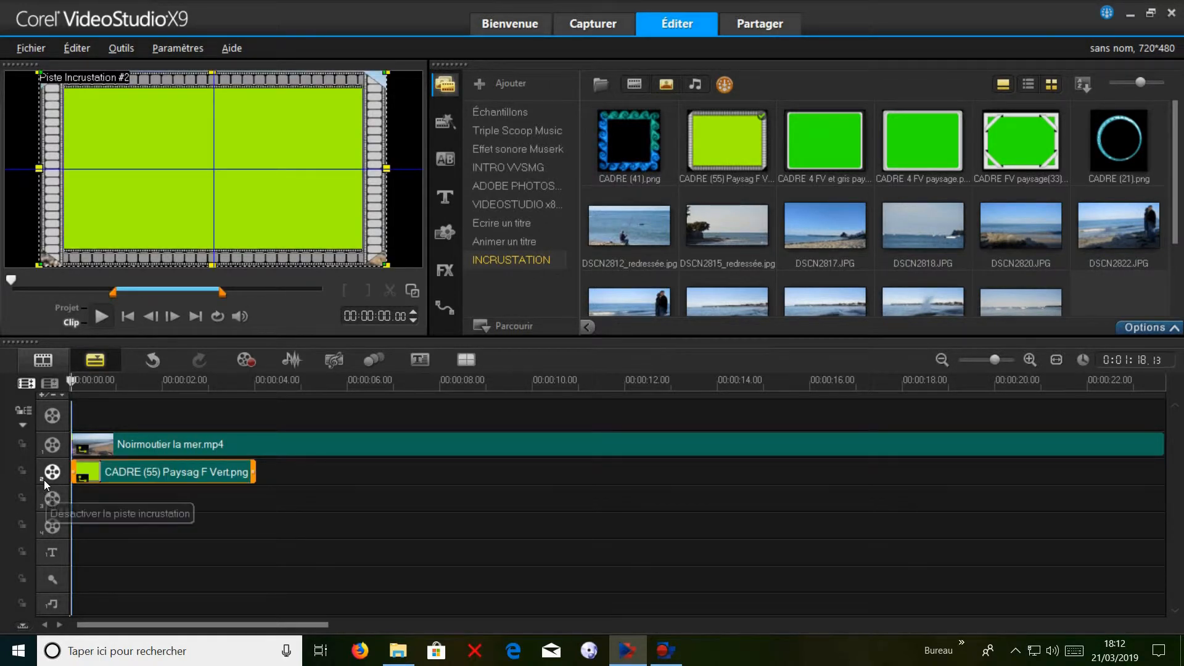
Fit the project in the timeline, extend the frame clip to the end of the Noirmoutier la mer.mp4 clip, and return to the start
click(1056, 359)
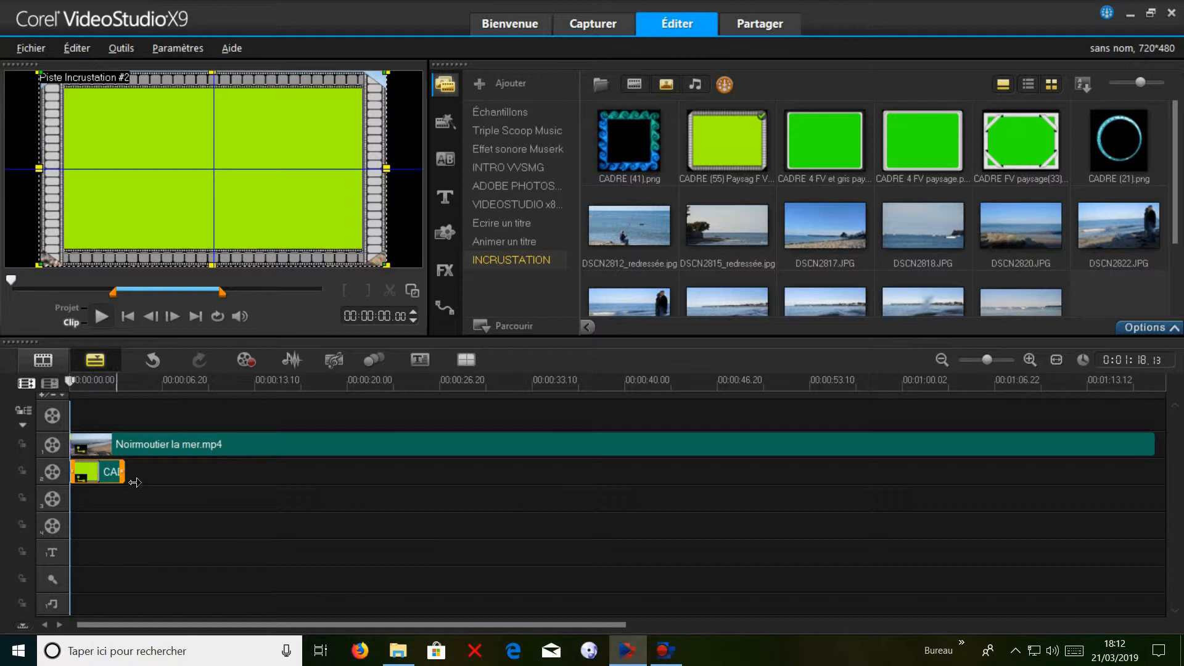
drag(124, 476, 1073, 485)
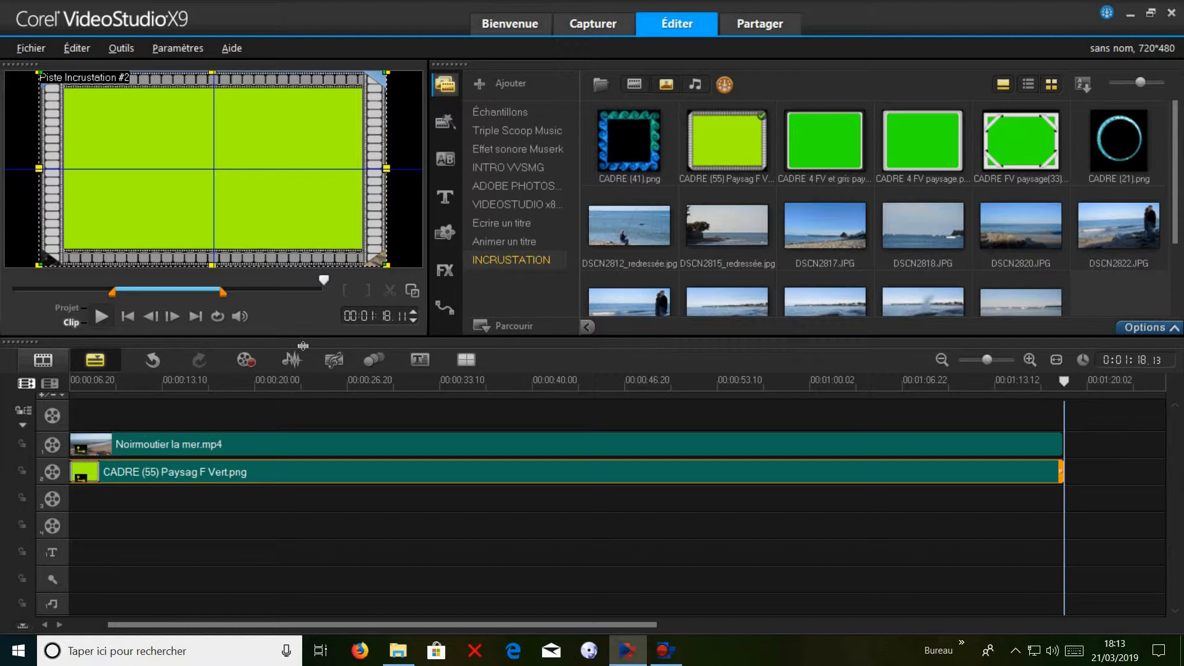
click(128, 316)
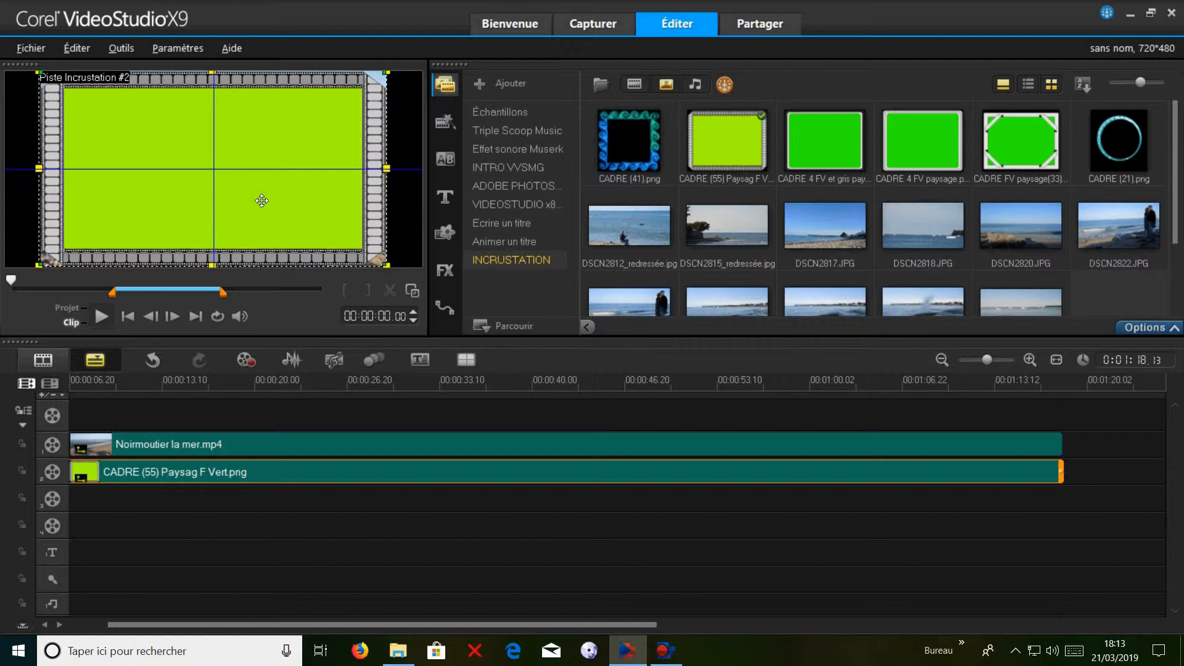
Apply a chroma key to the CADRE (55) frame clip, sampling its green centre as the colour to remove
click(1163, 329)
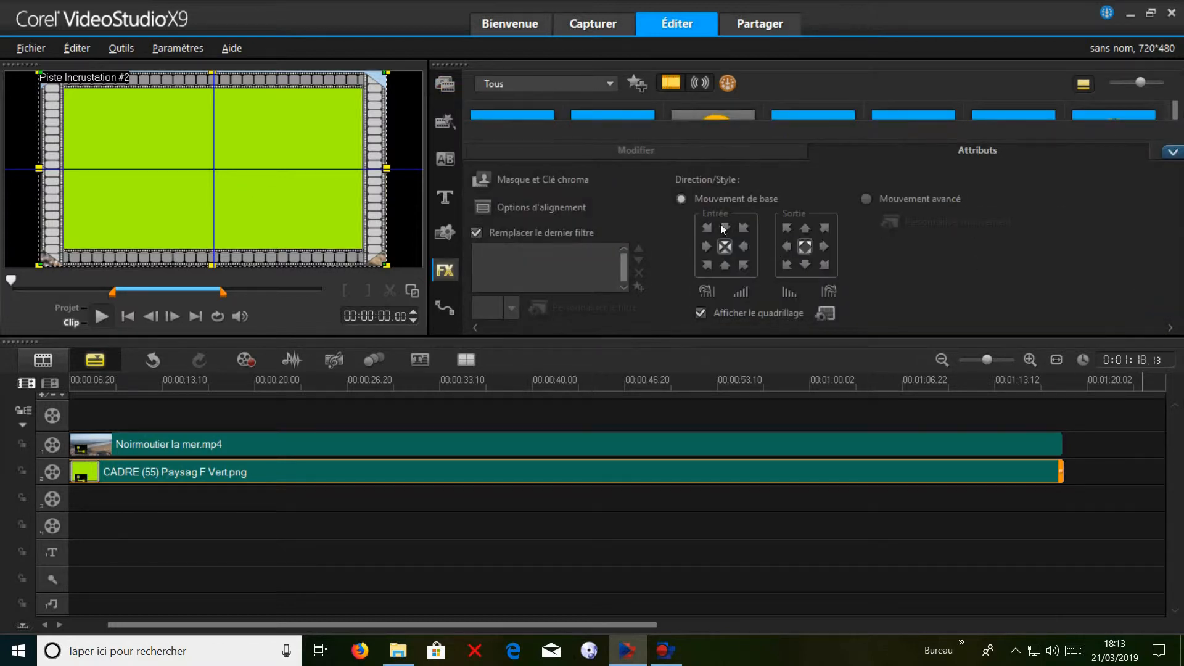
click(527, 179)
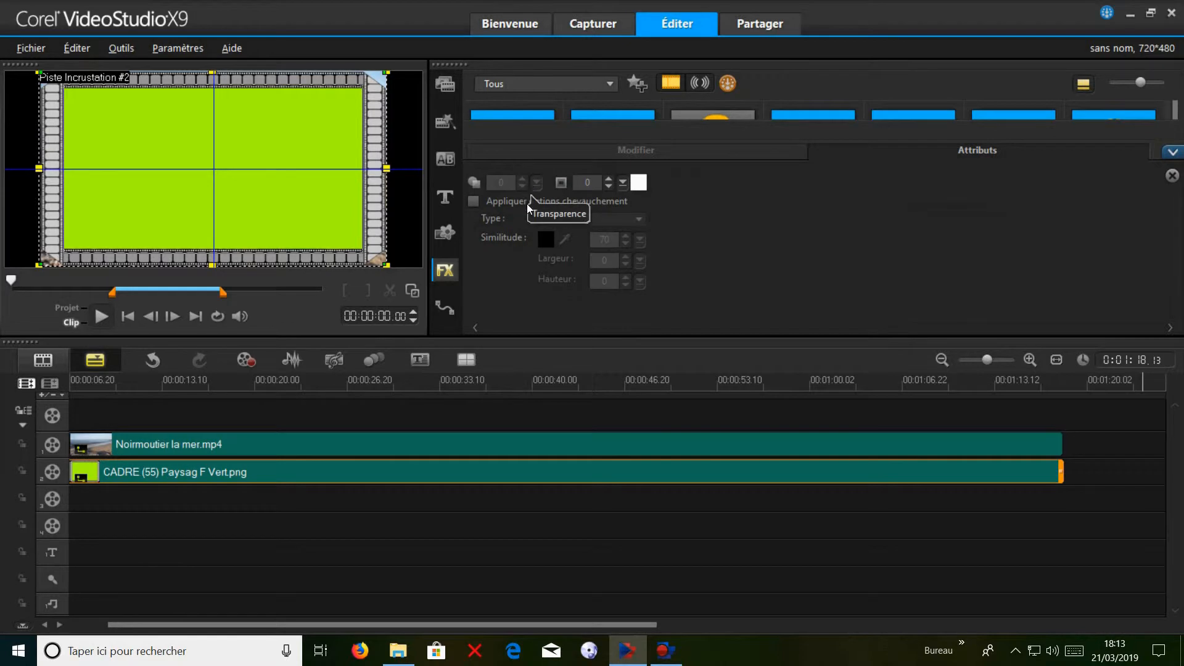
click(473, 201)
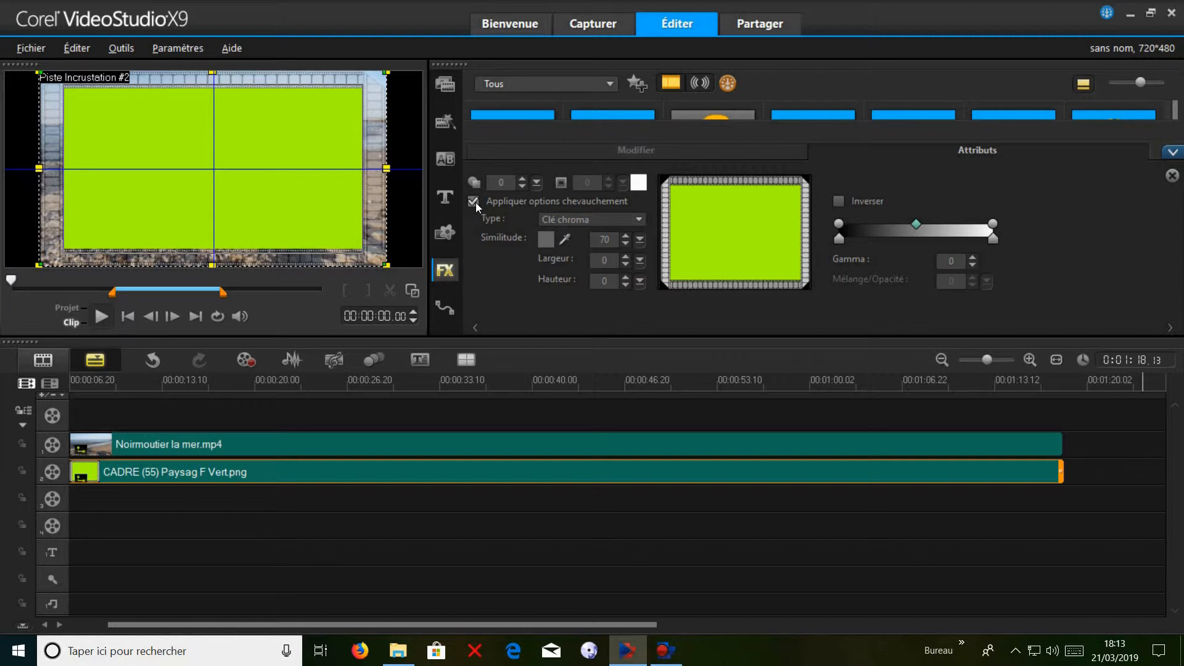
click(546, 241)
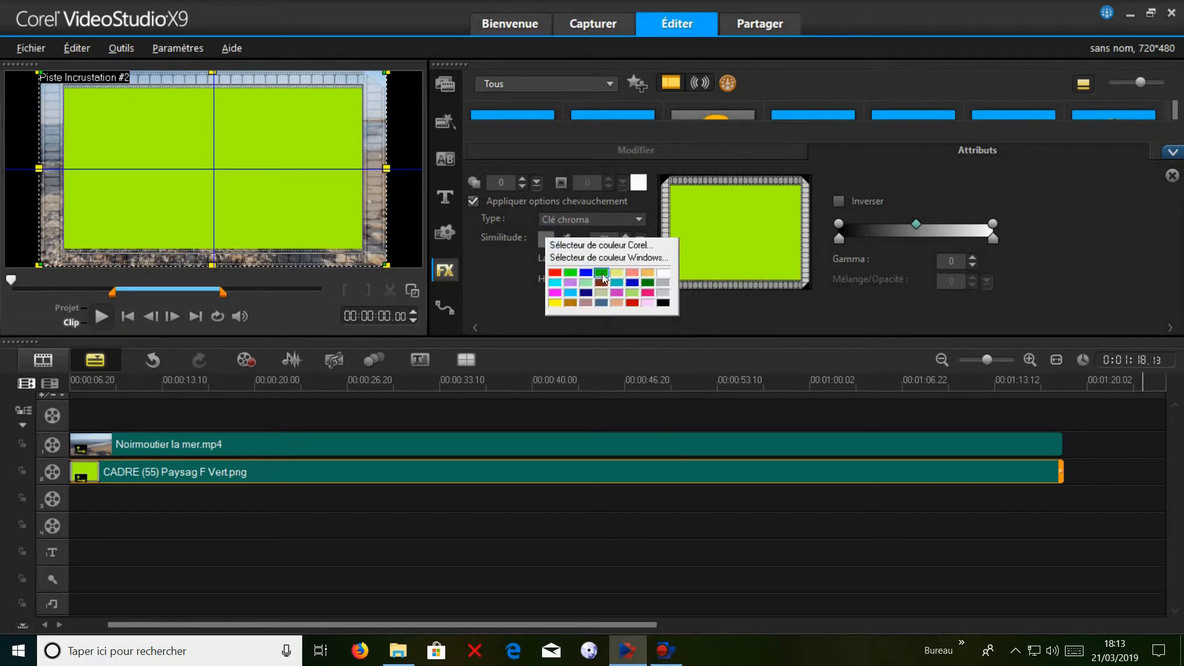
click(494, 275)
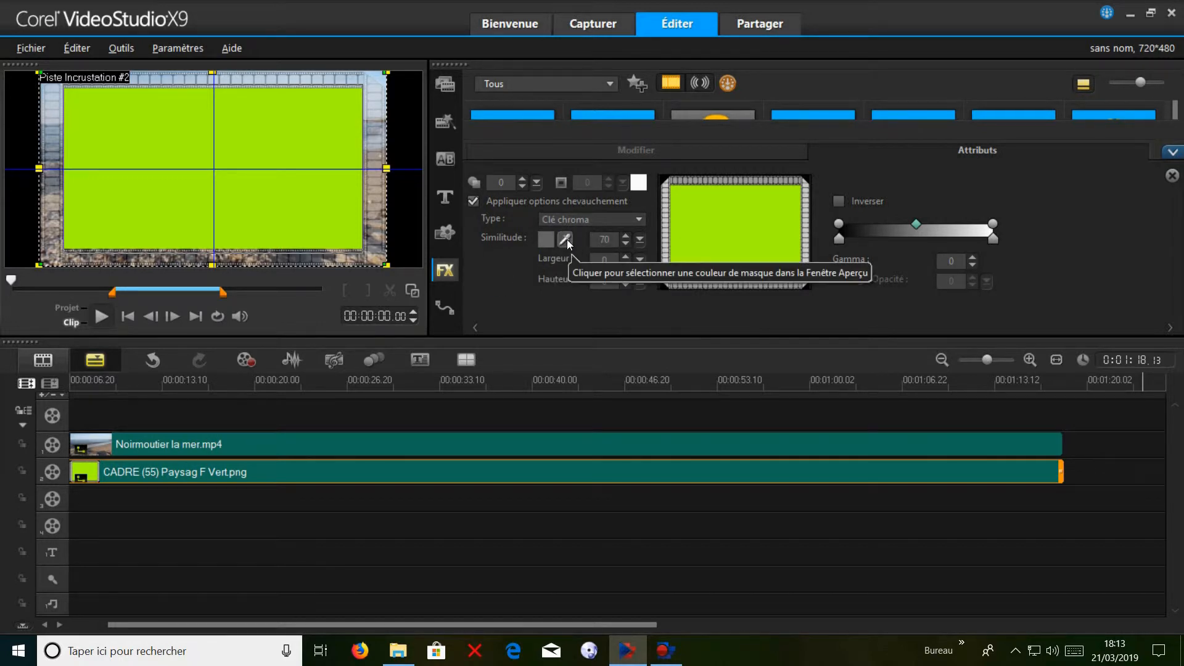
click(566, 240)
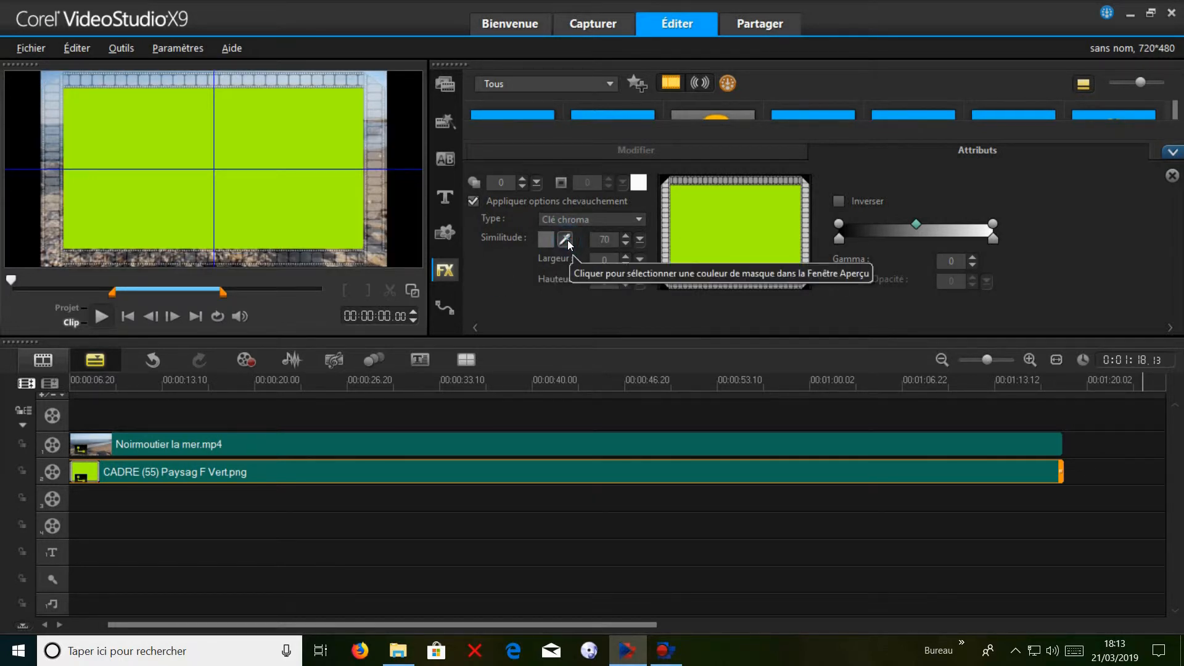
click(293, 163)
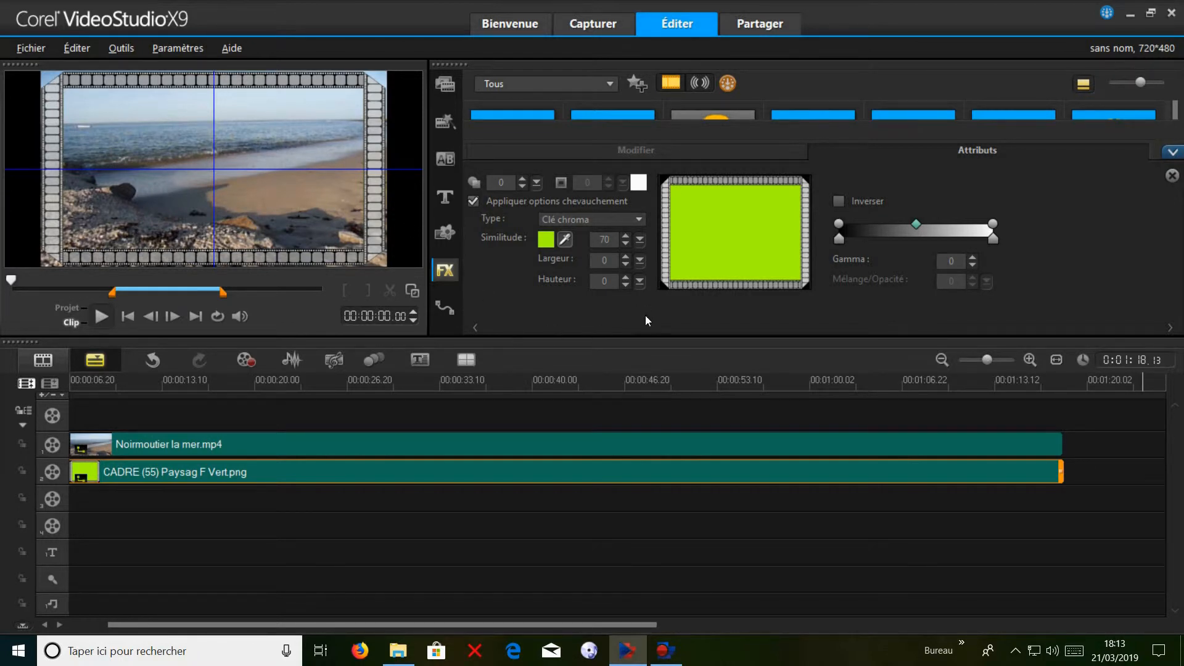
click(1172, 151)
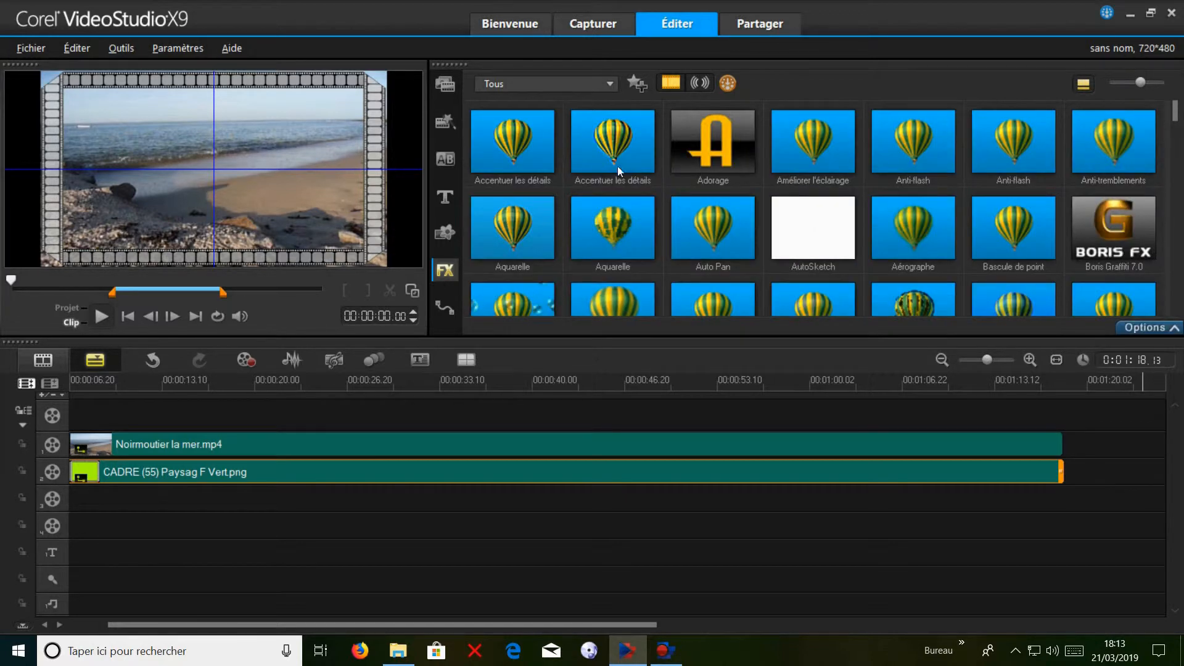
Shrink the frame overlay to about half the screen's width and height and offset it slightly from the image's upper-left corner
click(343, 500)
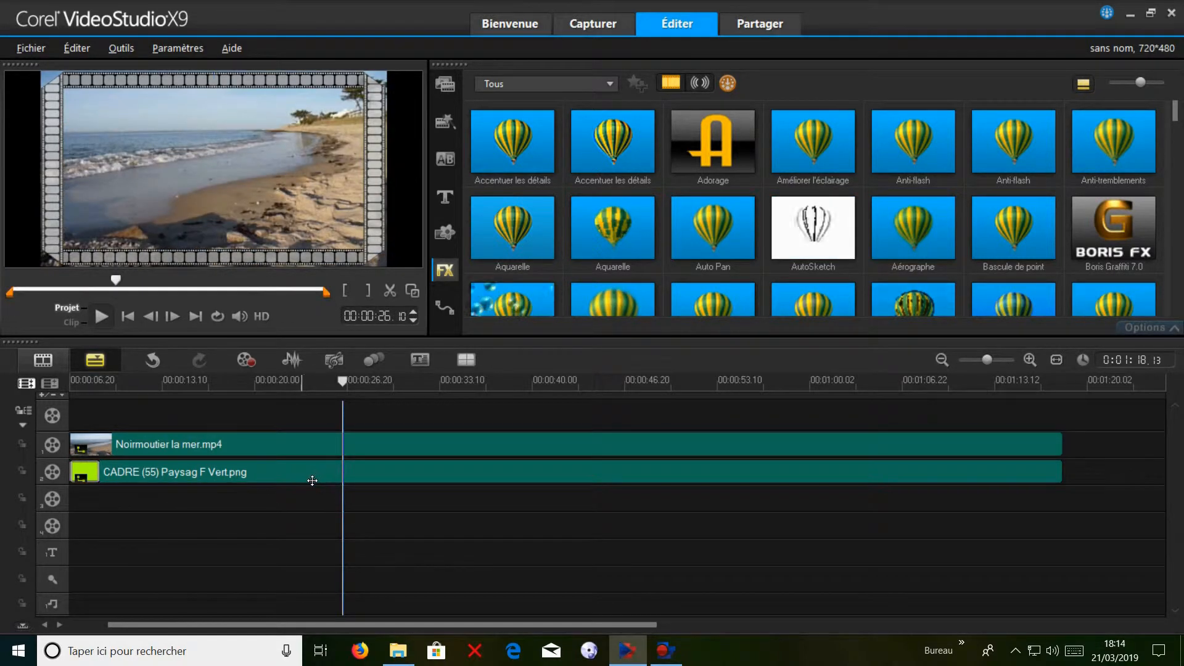
click(312, 482)
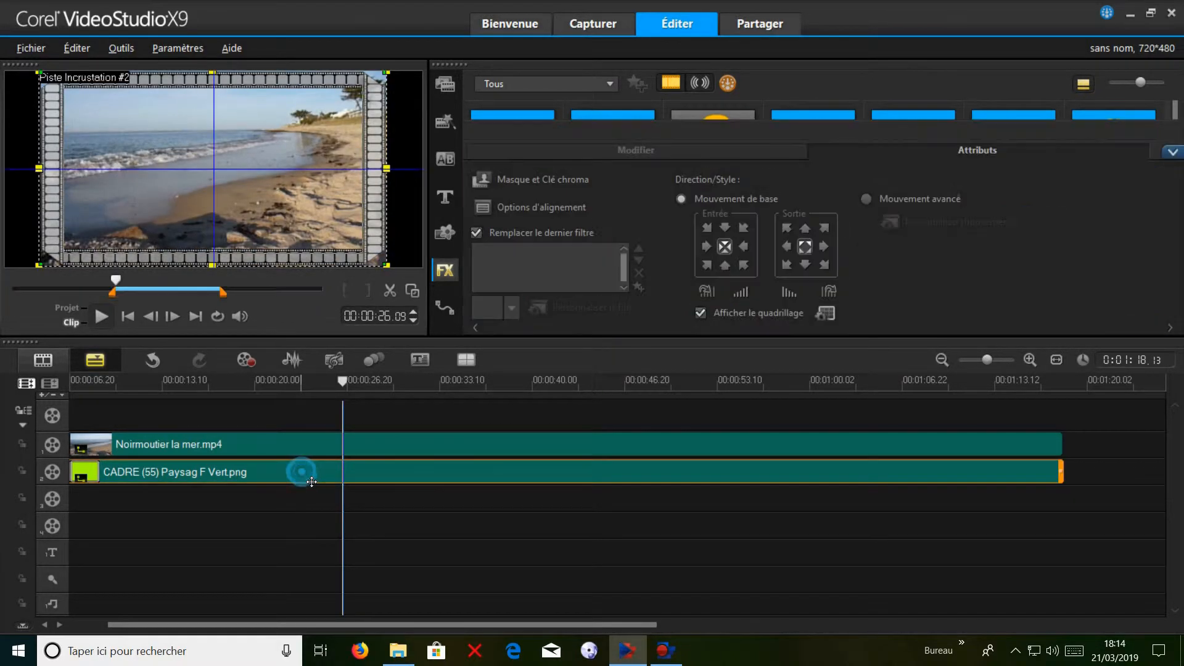
click(388, 267)
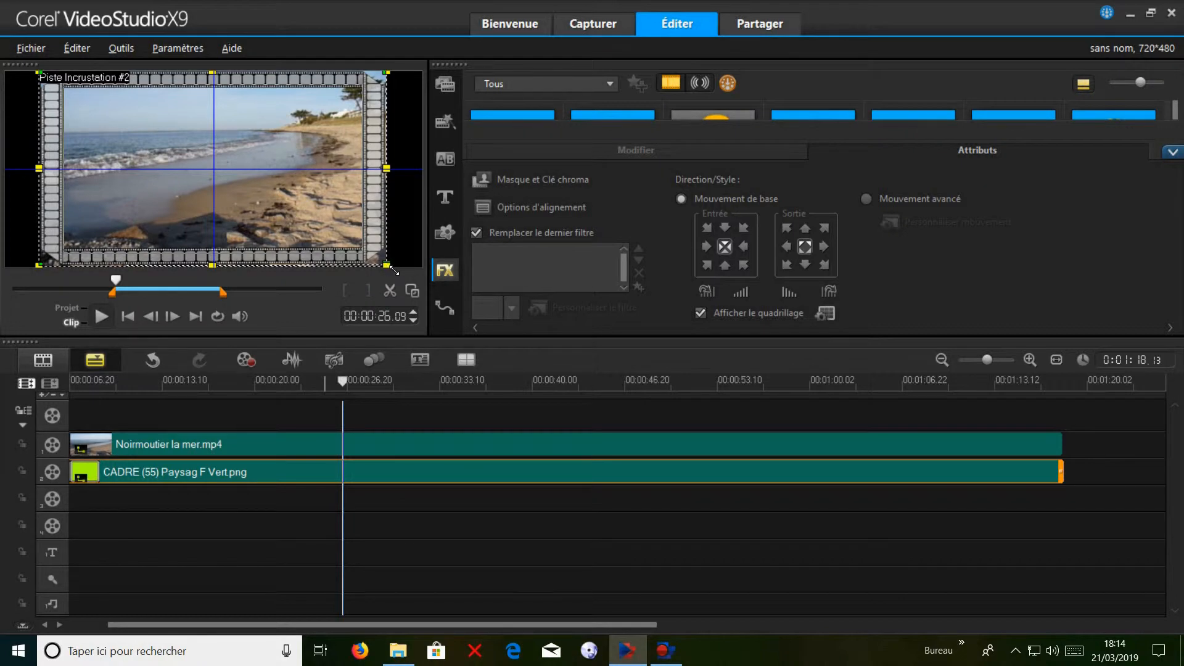
drag(388, 267, 219, 165)
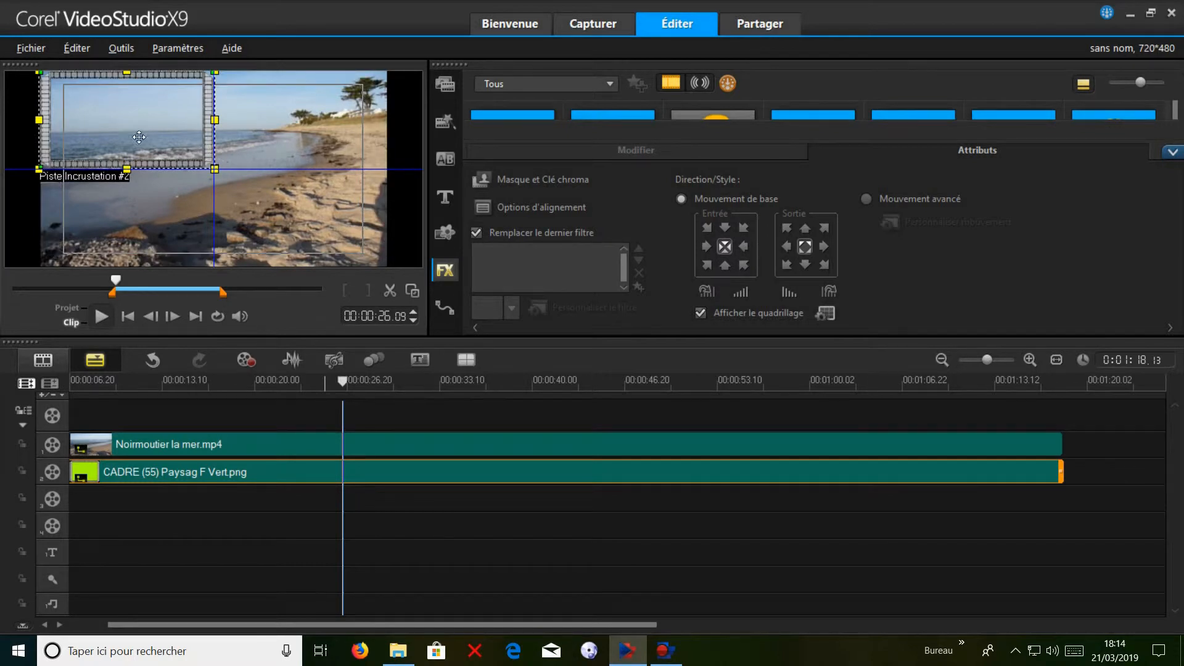
drag(132, 131, 162, 156)
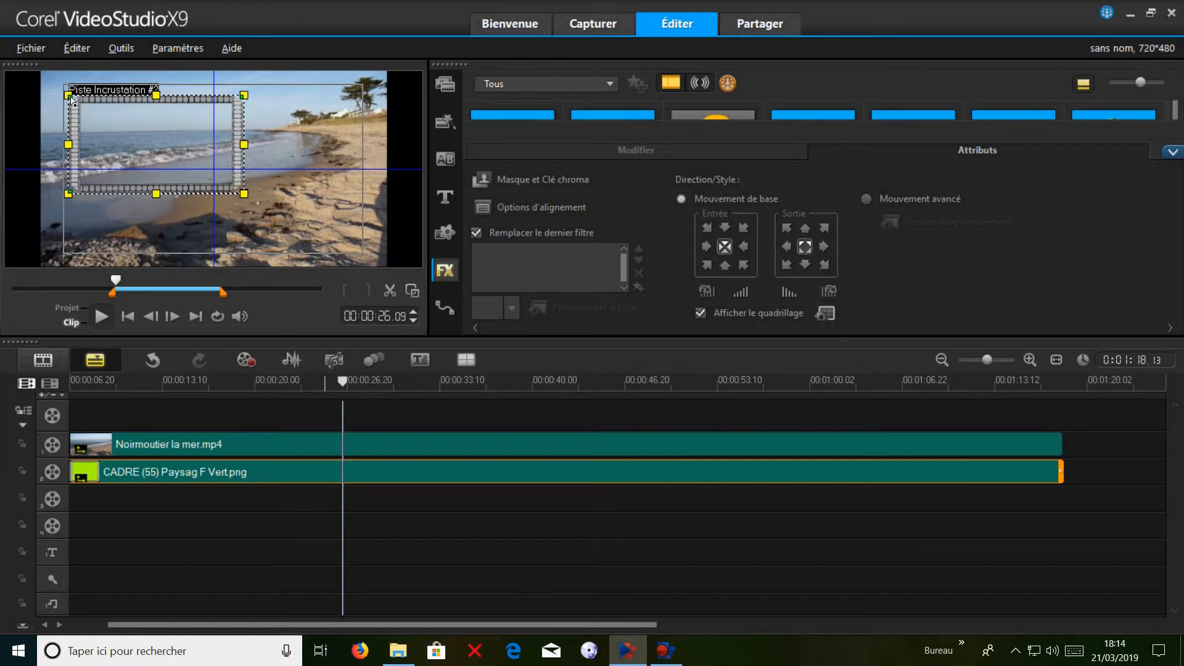
Distort the frame overlay into a perspective shape with a taller left side, and reduce its width and height
drag(68, 96, 54, 80)
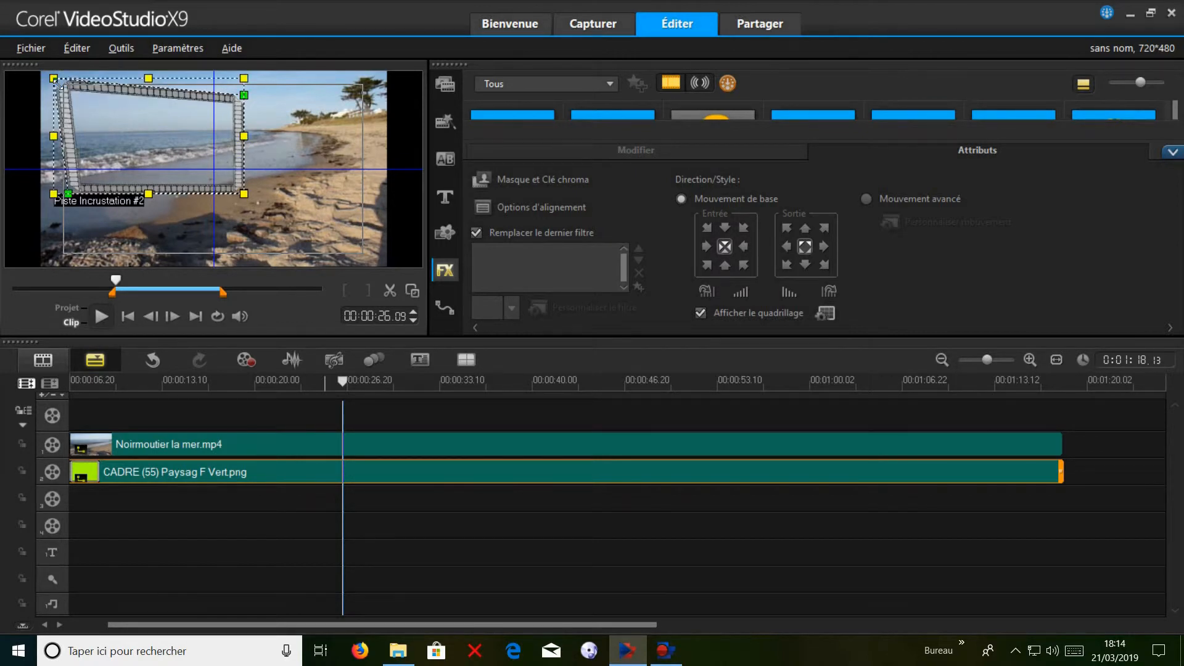
drag(69, 197, 54, 203)
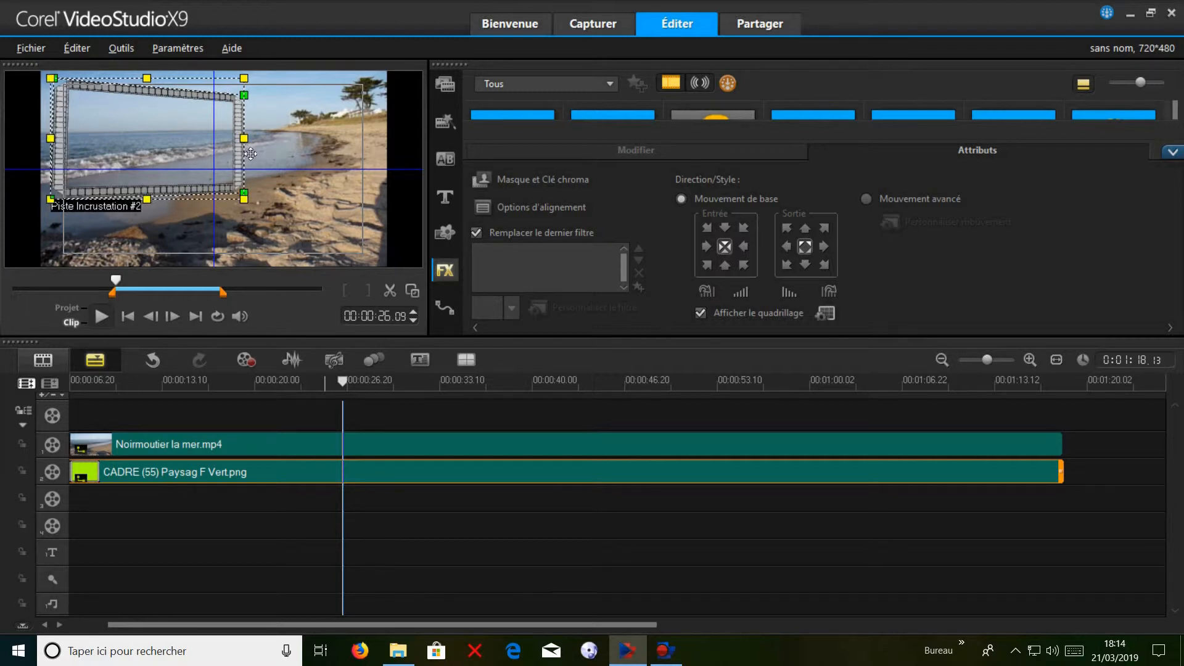
drag(250, 141, 204, 141)
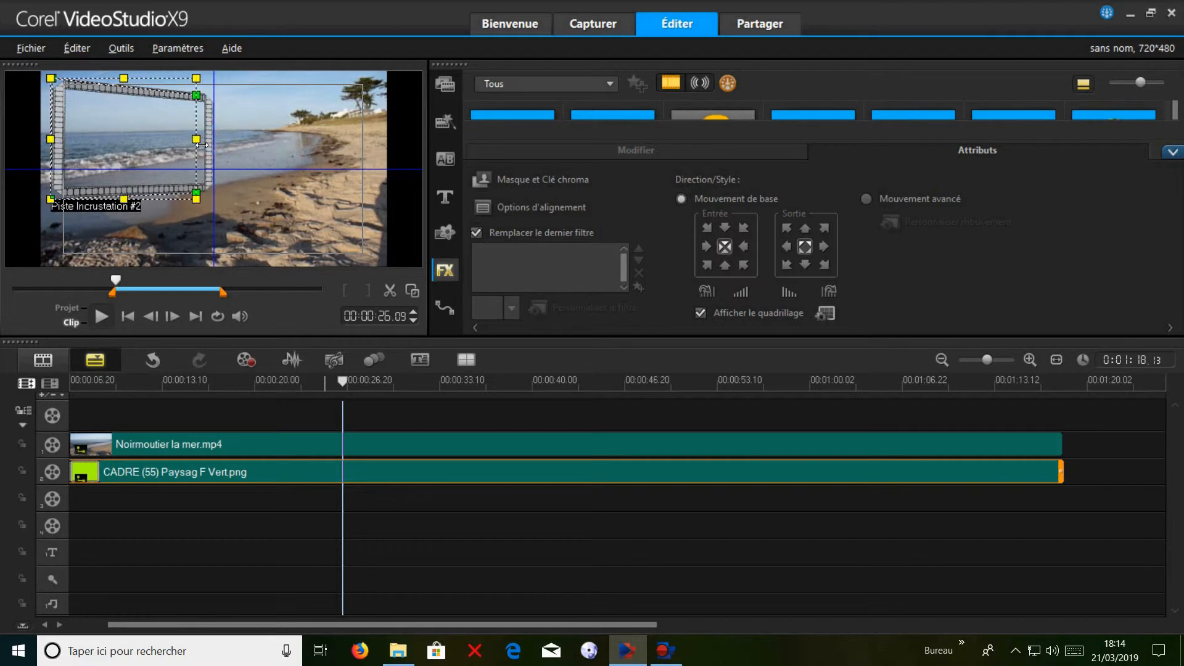
drag(123, 208, 196, 169)
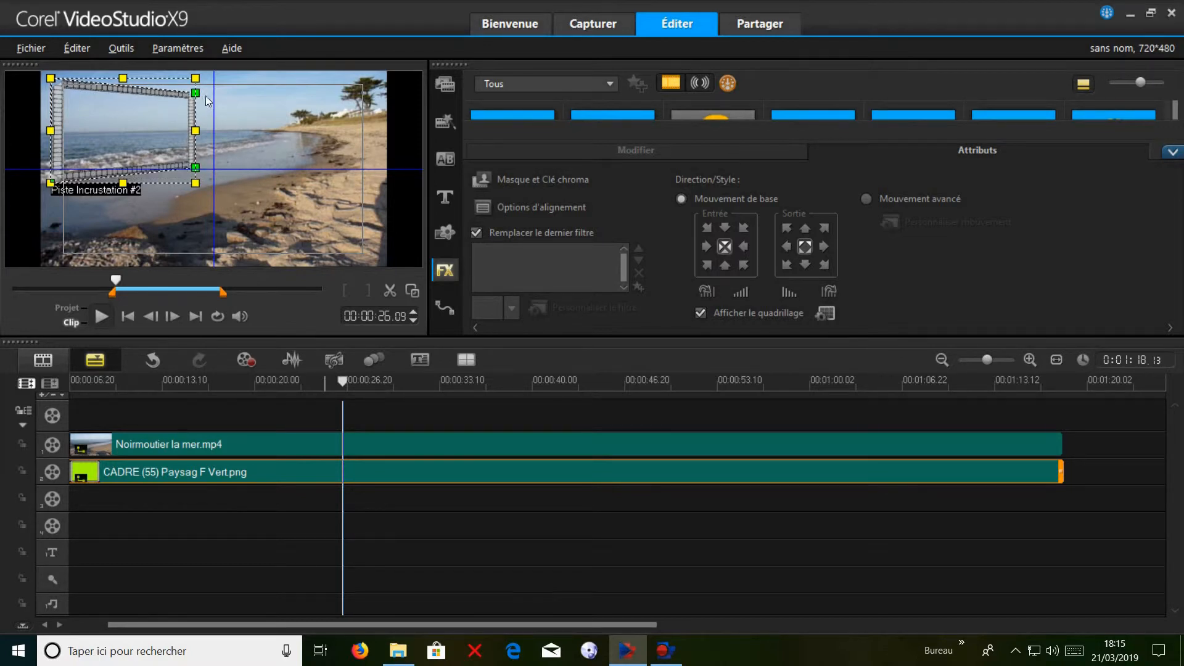
drag(197, 95, 197, 97)
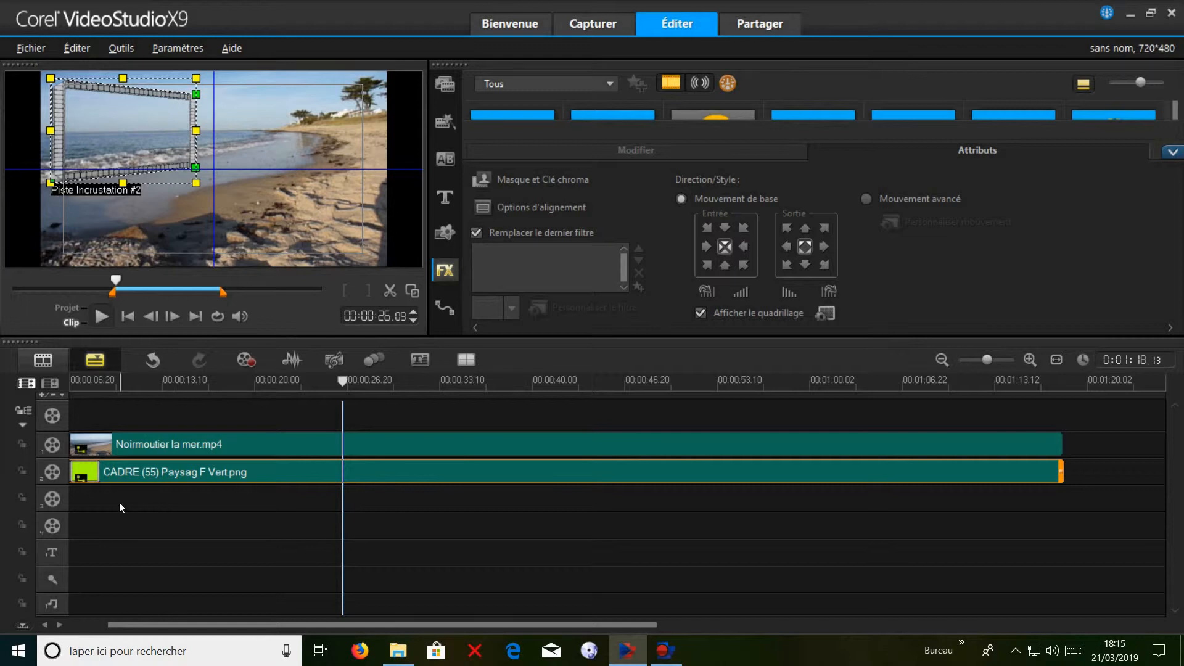
Add the Noirmoutier vidéo.mp4 clip from the INCRUSTATION library folder to the third overlay track, at the start of the project
click(98, 502)
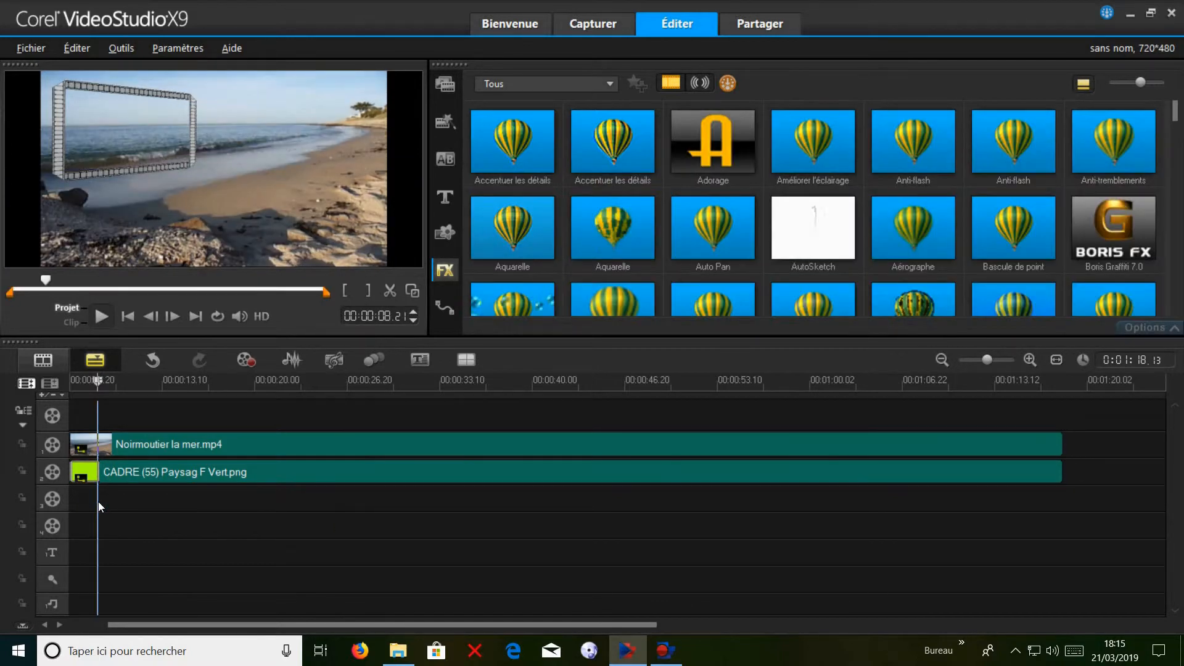
click(448, 86)
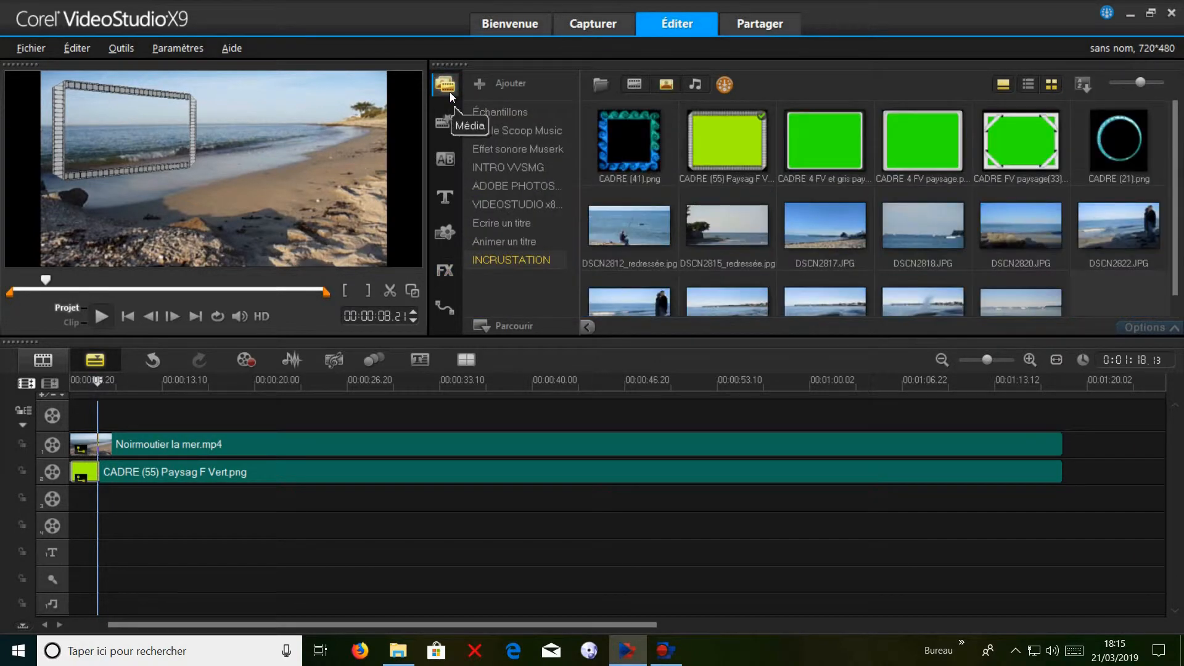
click(669, 84)
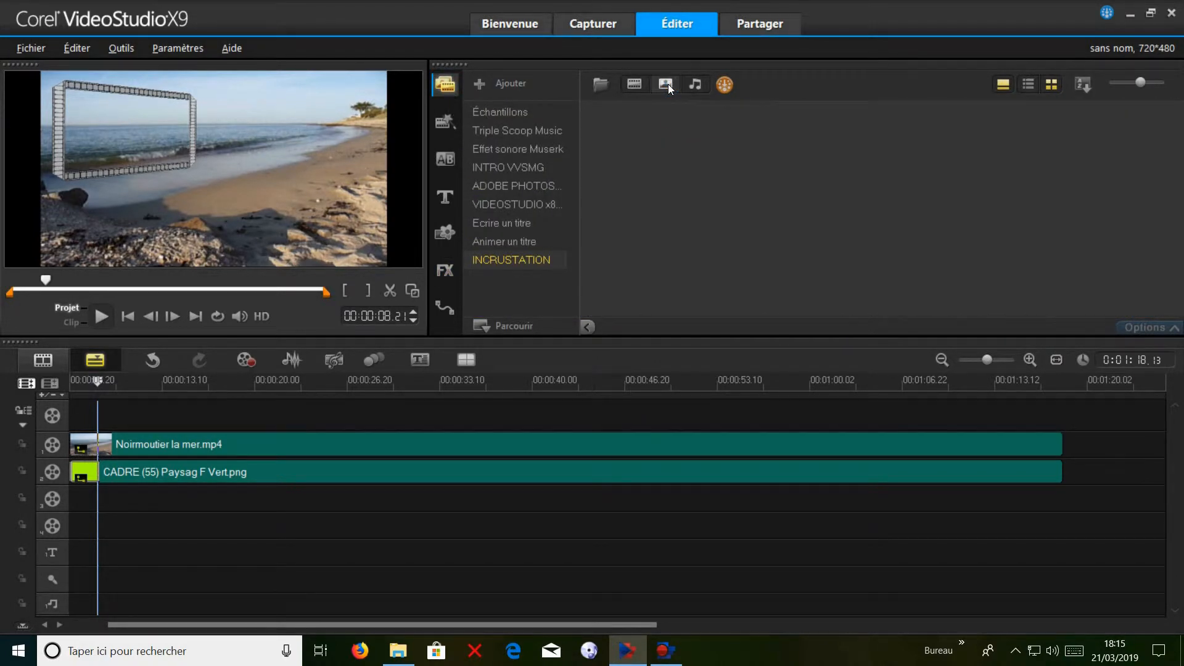
click(634, 86)
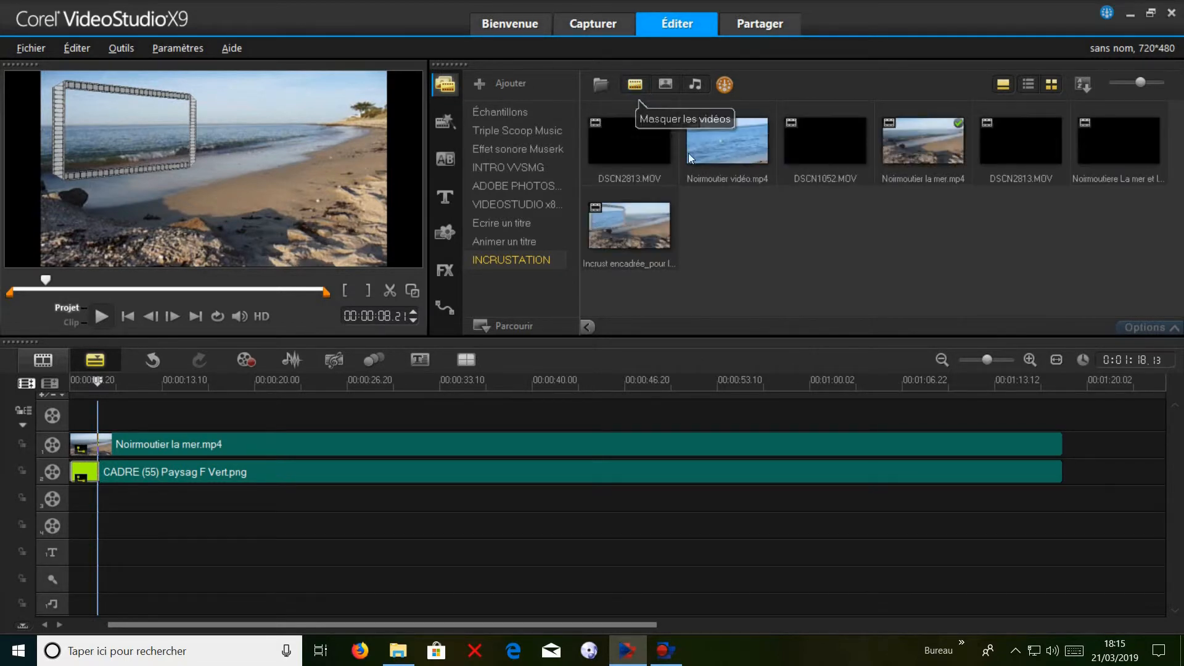
click(724, 136)
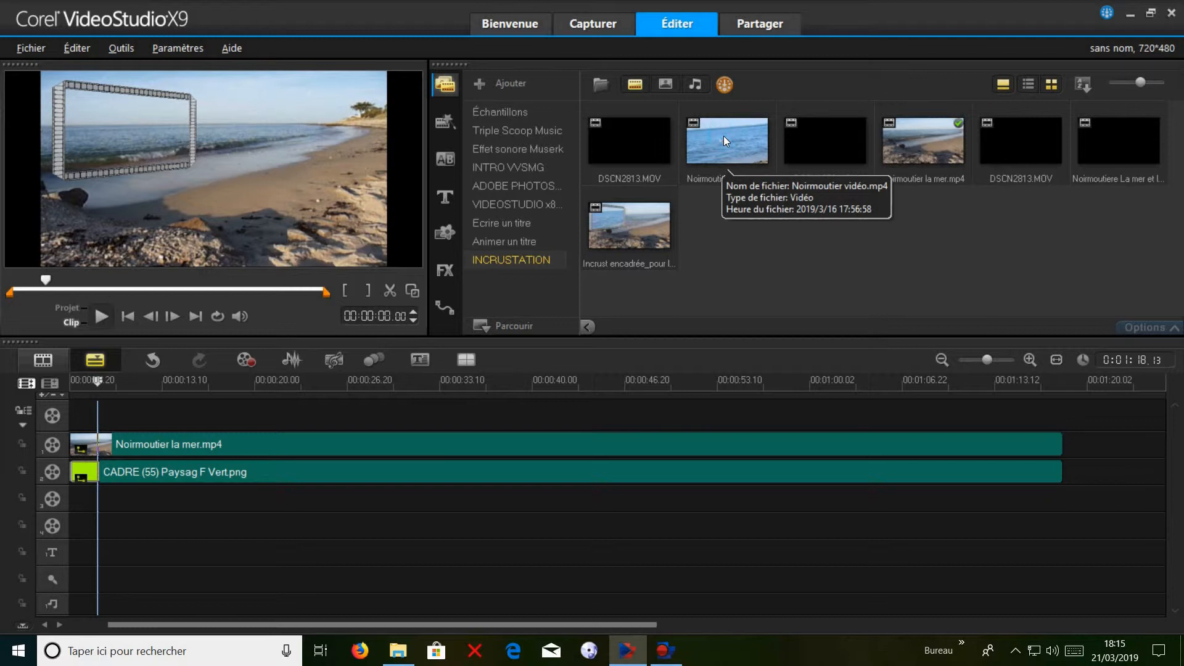
drag(709, 168, 69, 496)
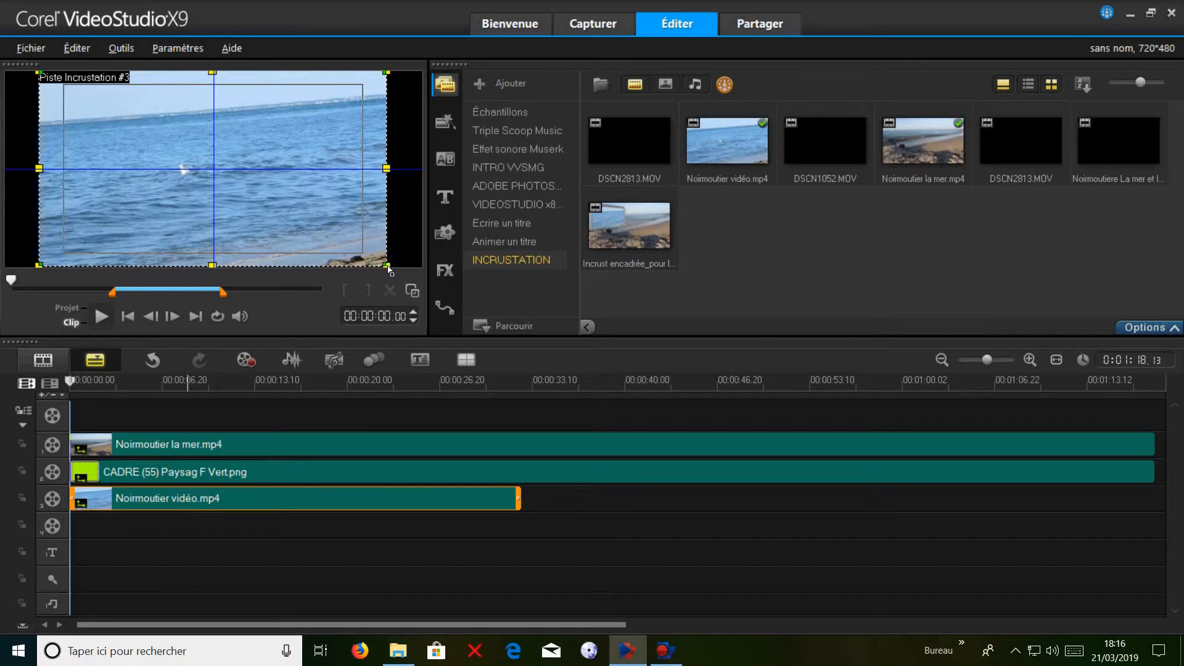
Shrink the Noirmoutier vidéo.mp4 overlay to about half the image's width and height and offset it from the image's upper-left corner
drag(390, 270, 146, 171)
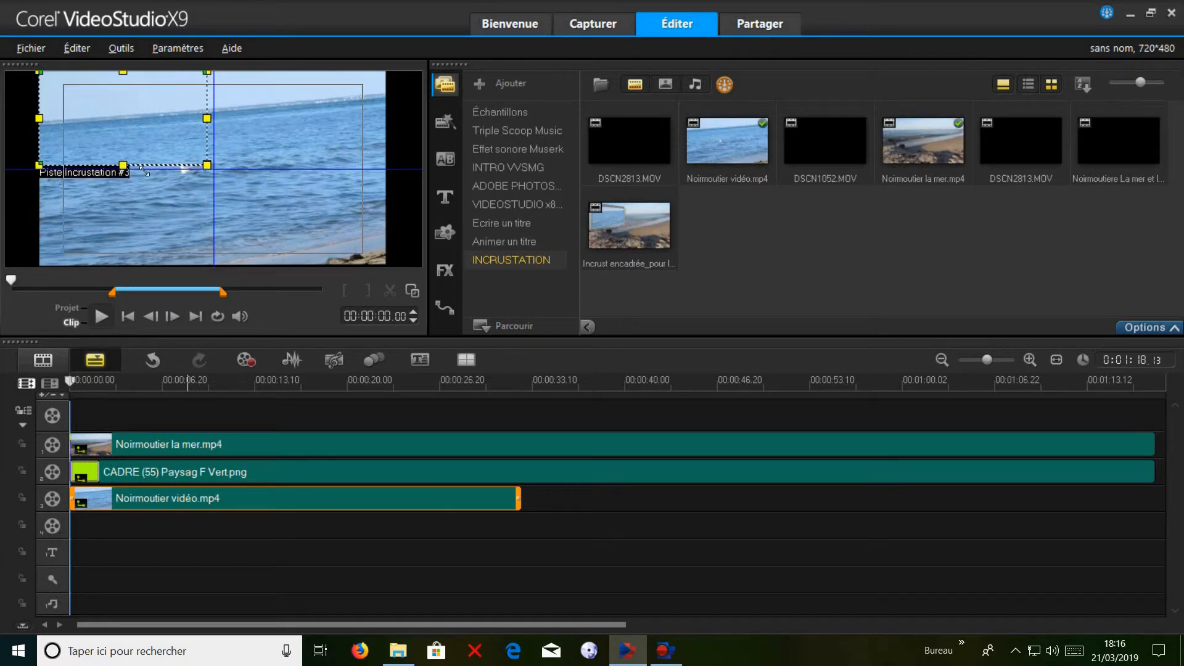
drag(146, 121, 179, 155)
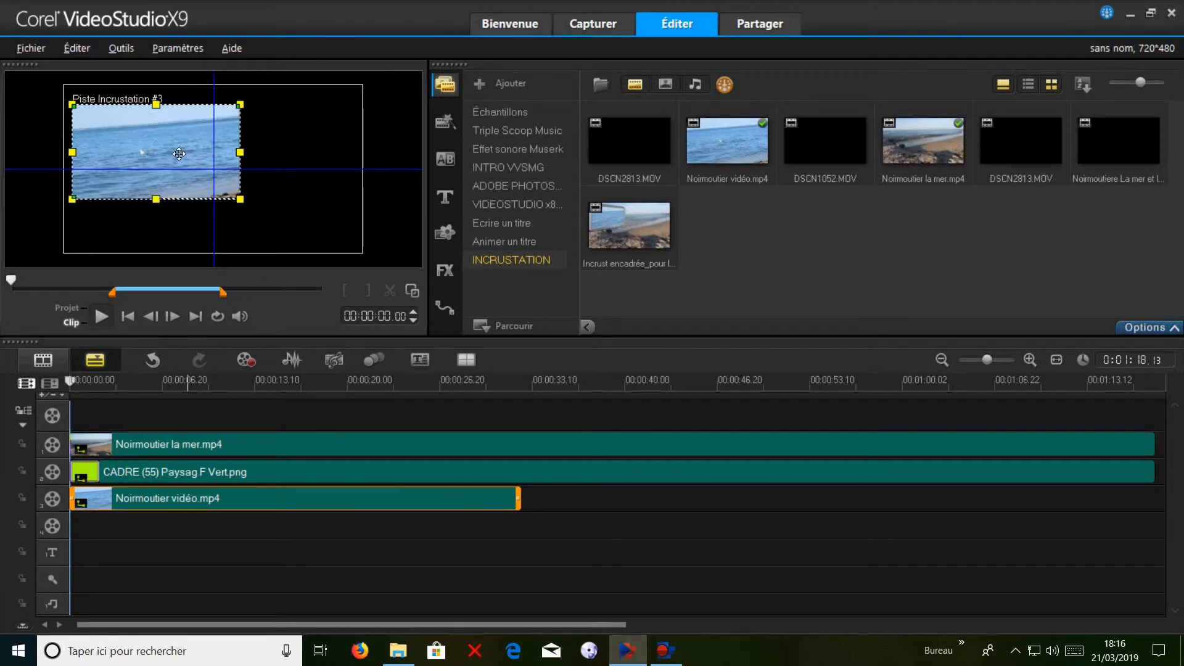
click(320, 518)
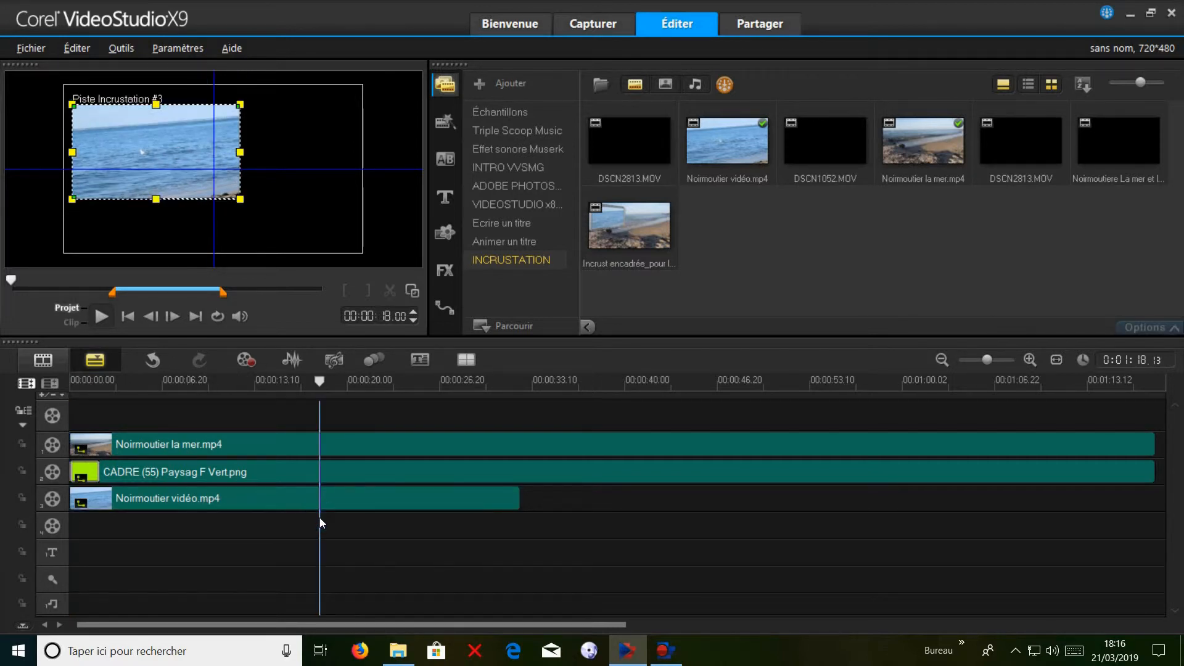
Distort the Noirmoutier vidéo.mp4 overlay in the enlarged preview so that its four corners fit the inner edges of the filmstrip frame
double_click(310, 509)
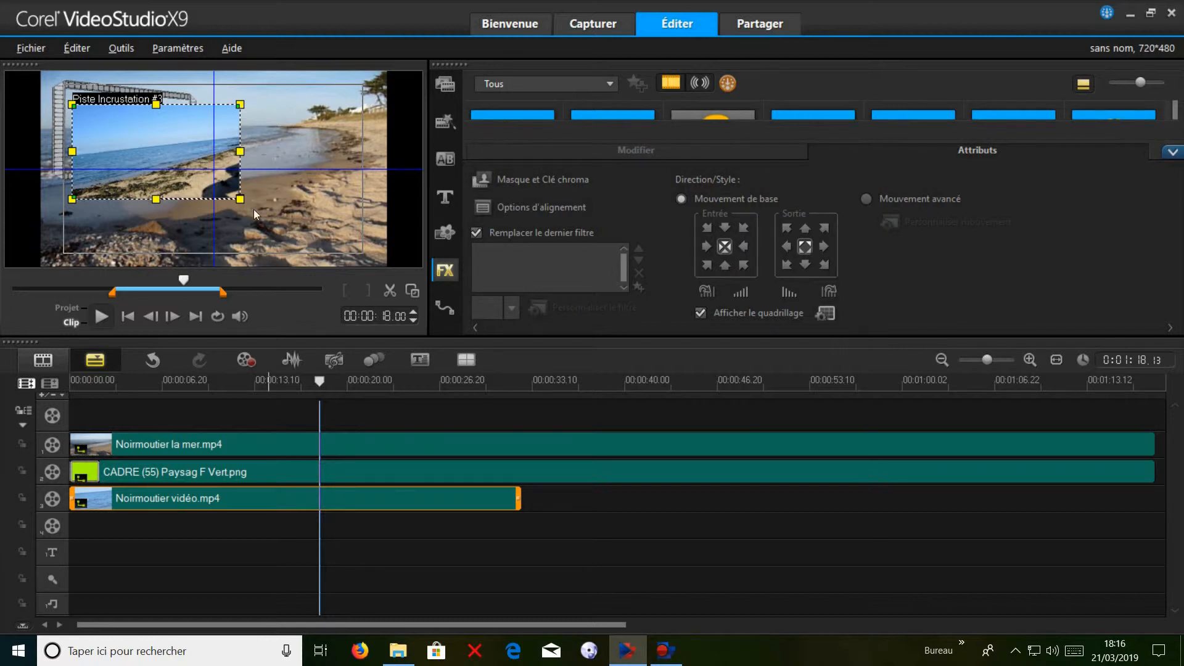
click(413, 292)
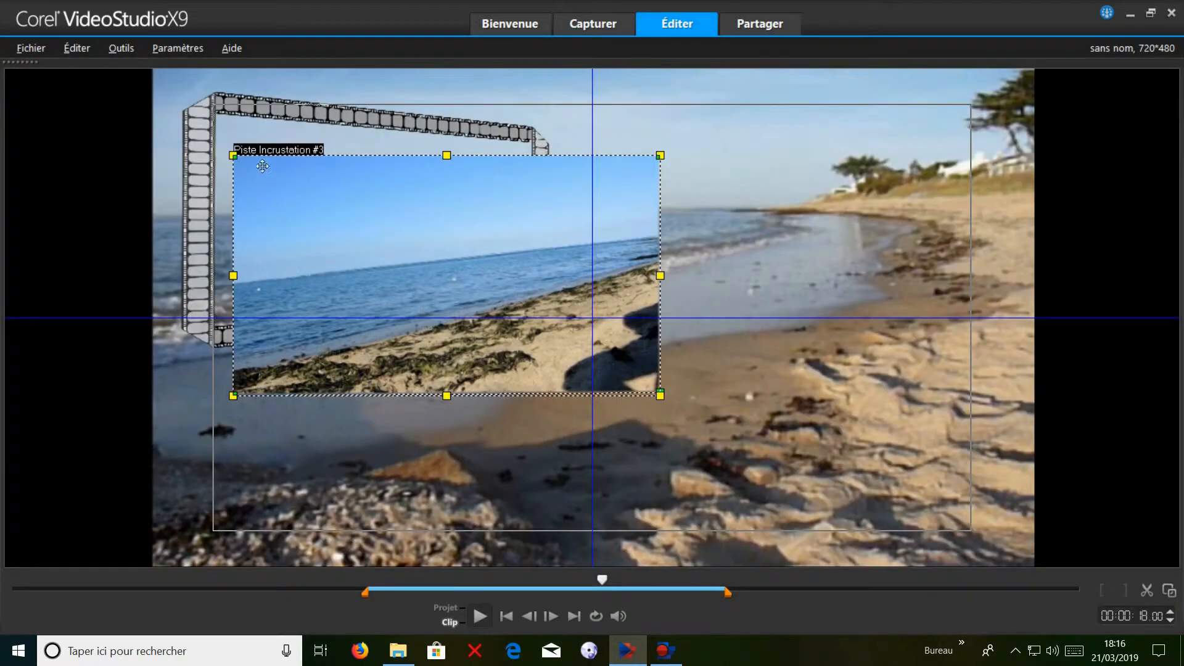
drag(236, 159, 218, 117)
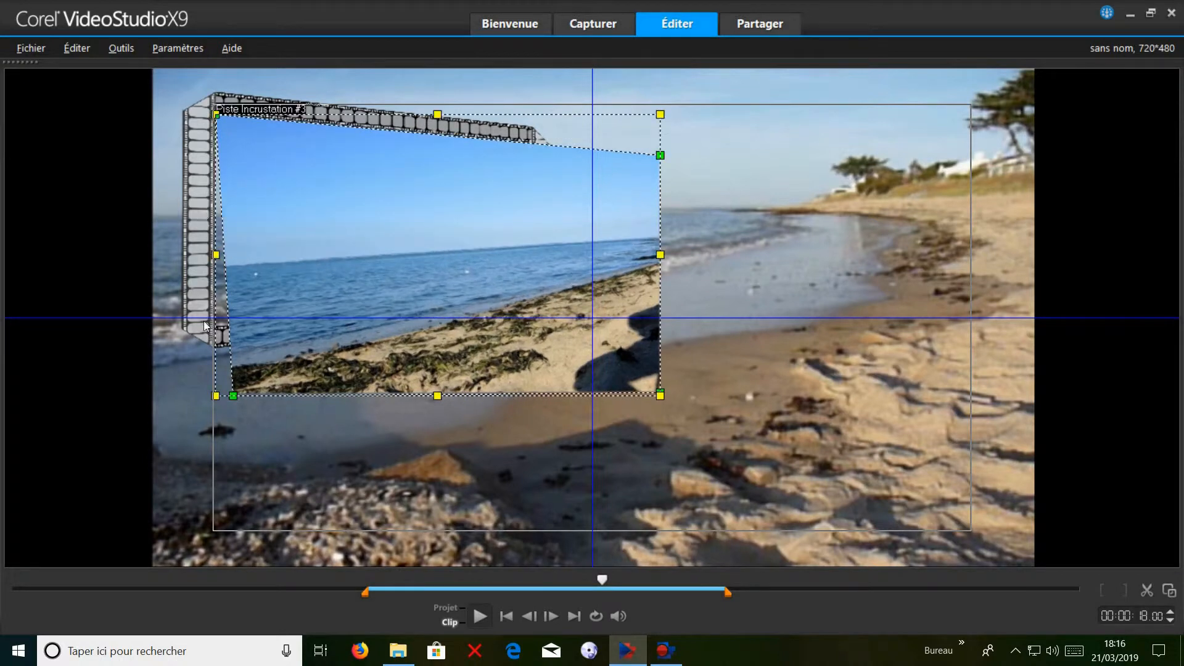
drag(233, 395, 217, 328)
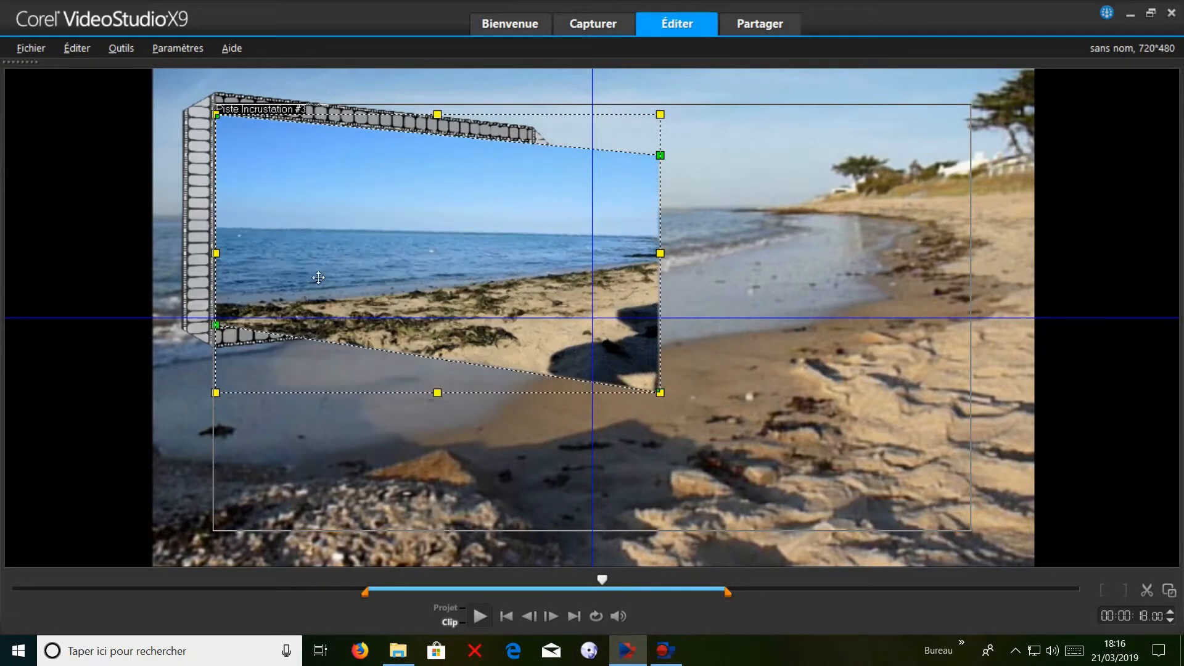
drag(664, 255, 487, 193)
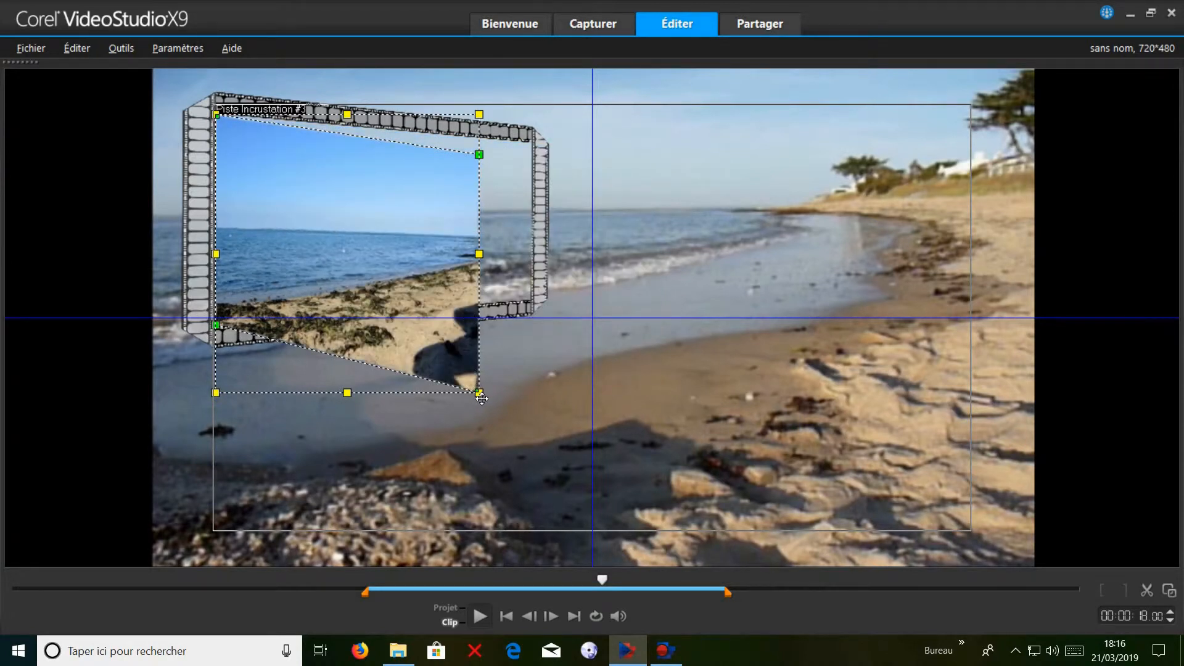
drag(479, 395, 535, 300)
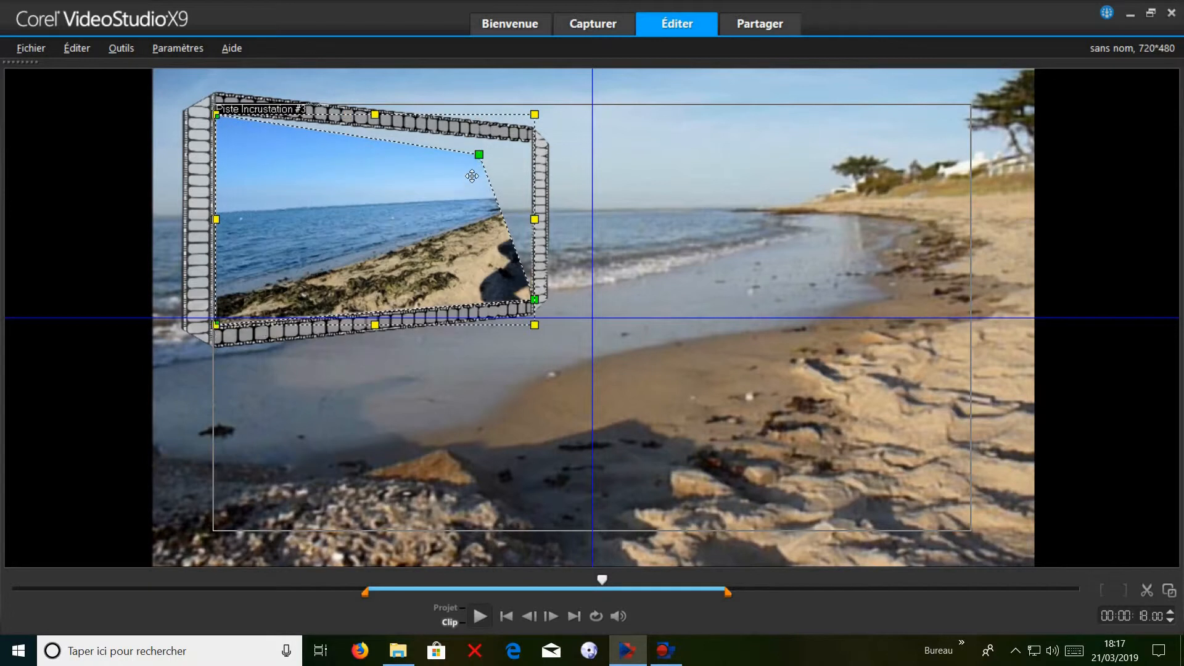
drag(480, 157, 533, 148)
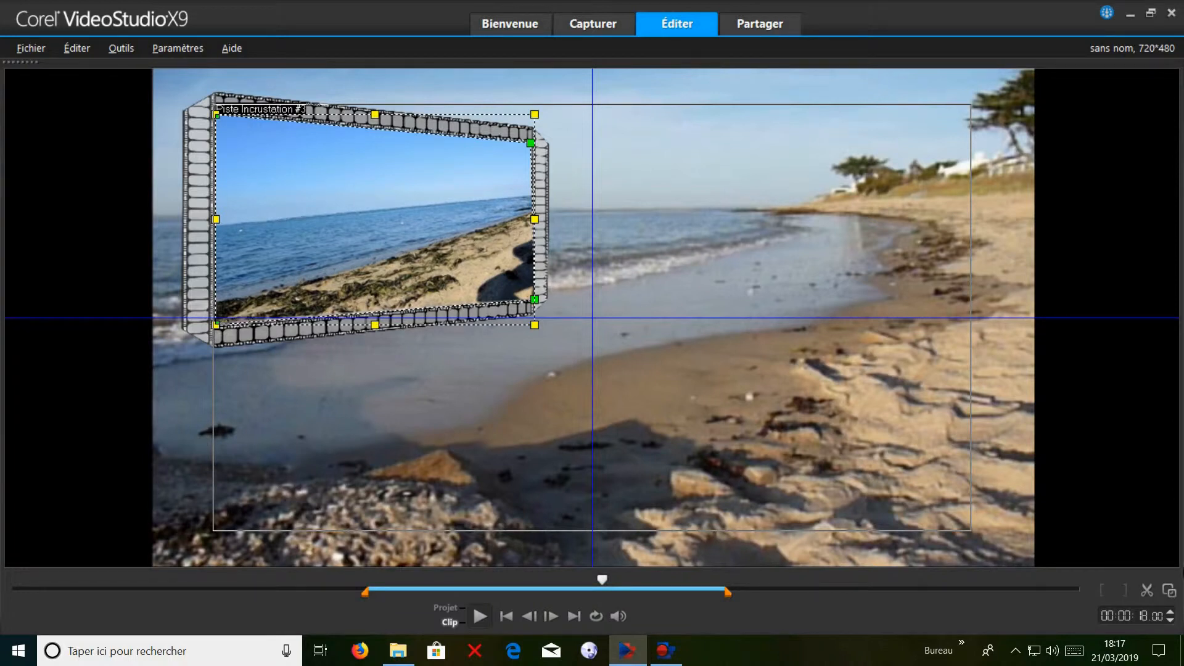
click(1169, 591)
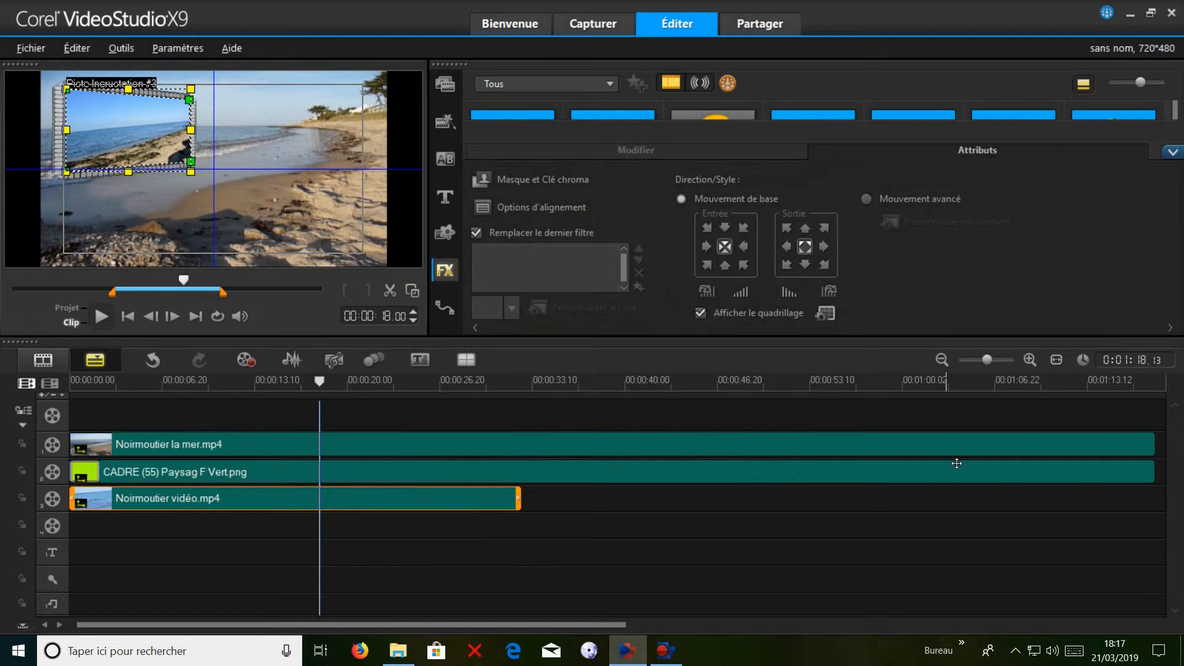
Preview the framed video overlay near the project's start, and check the empty frame just after Noirmoutier vidéo.mp4 ends
click(140, 534)
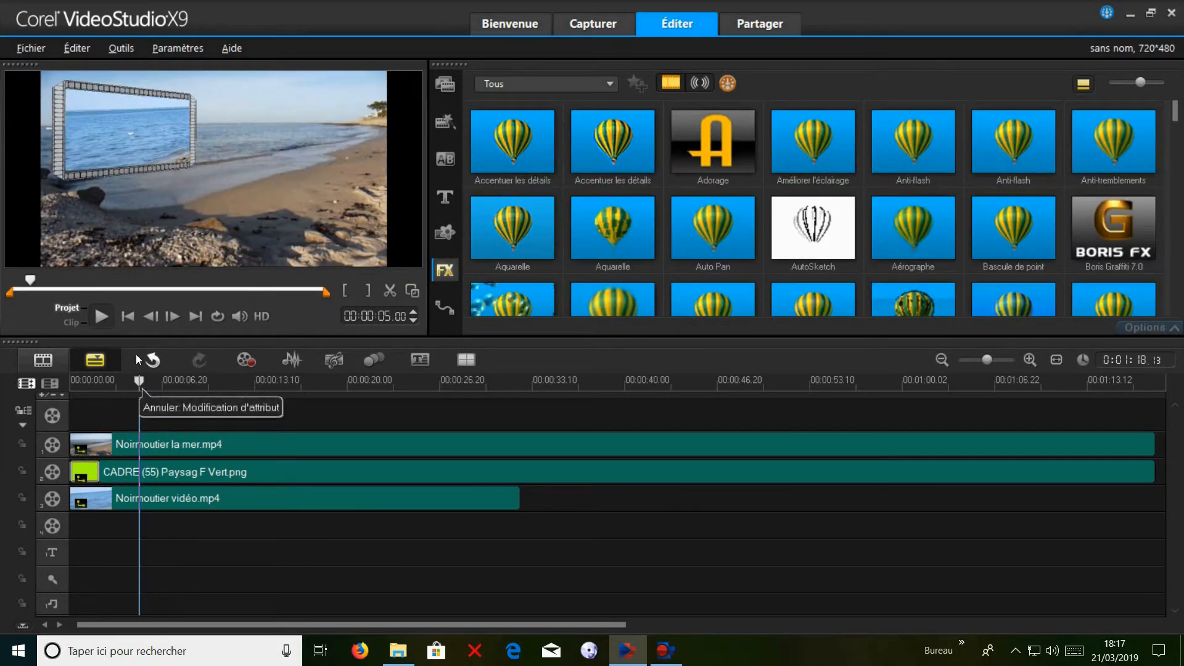
click(102, 318)
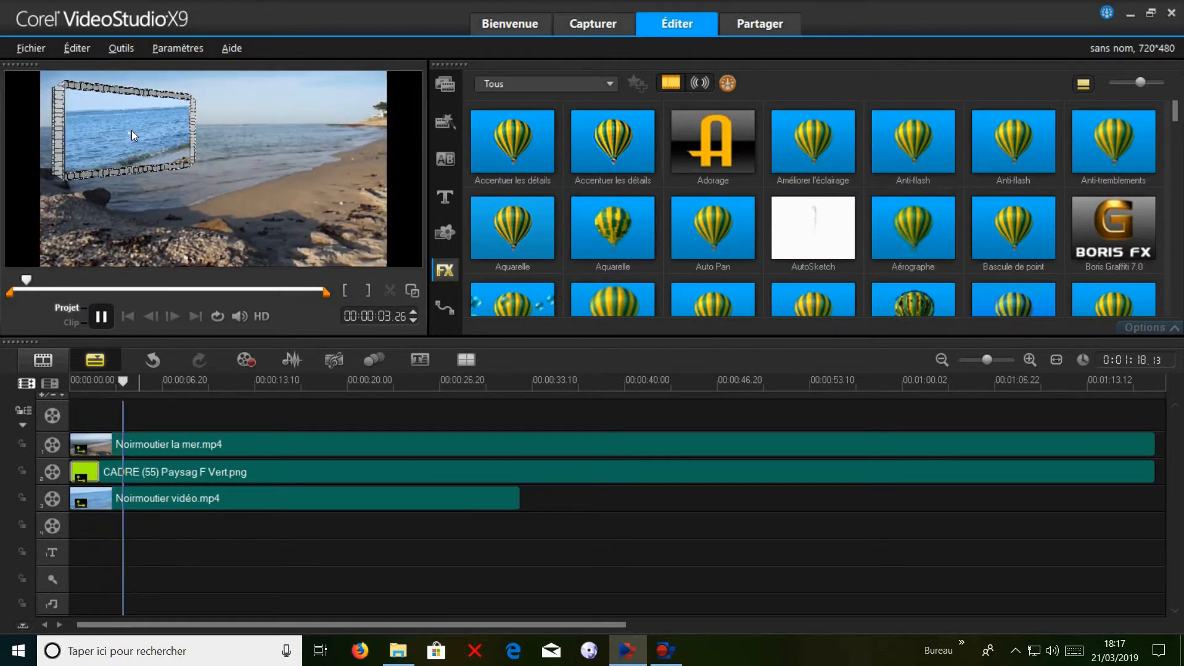
click(561, 500)
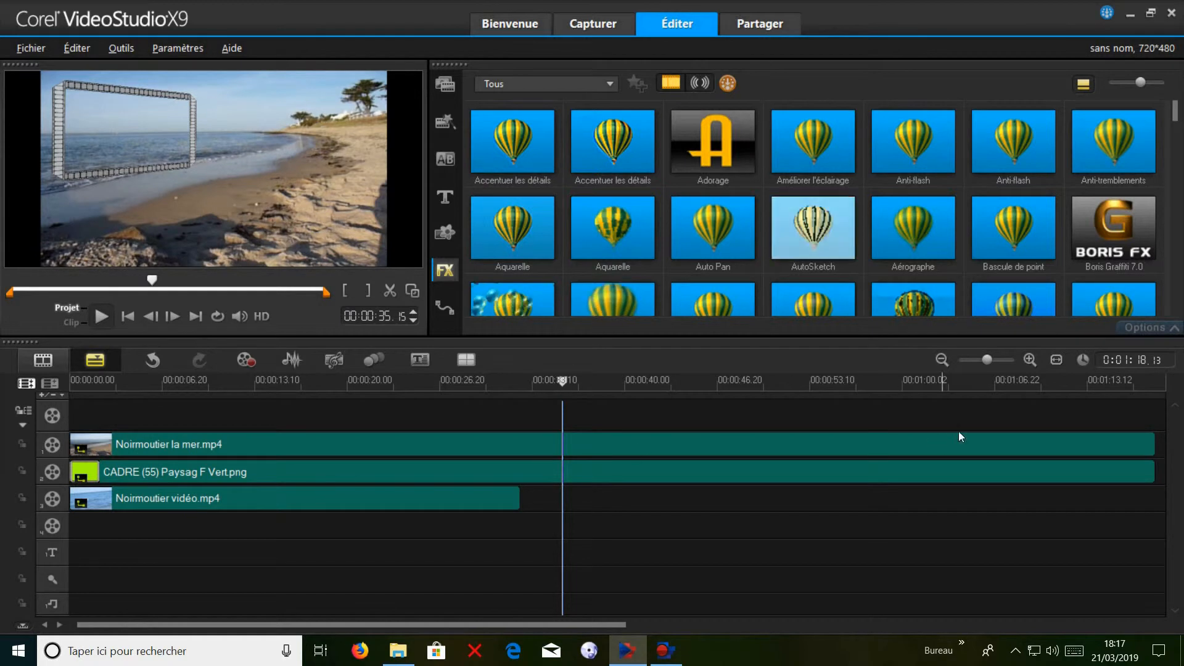
Add the photo DSCN2825.JPG from the media library to the third overlay track, directly after Noirmoutier vidéo.mp4
click(444, 86)
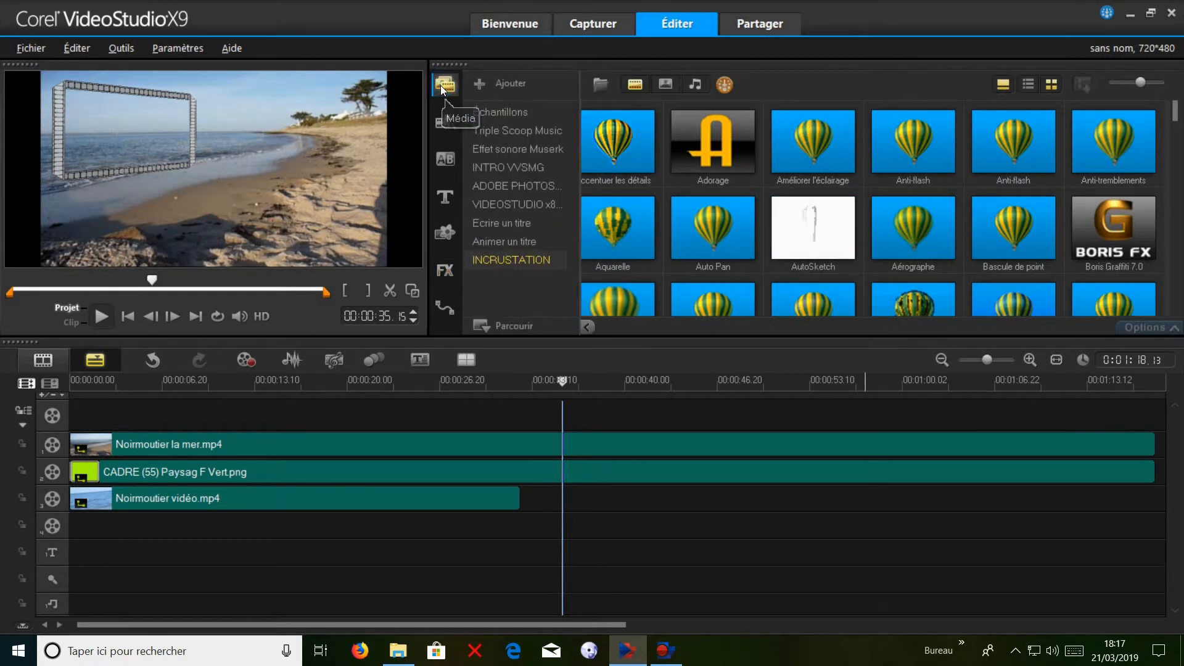
click(635, 86)
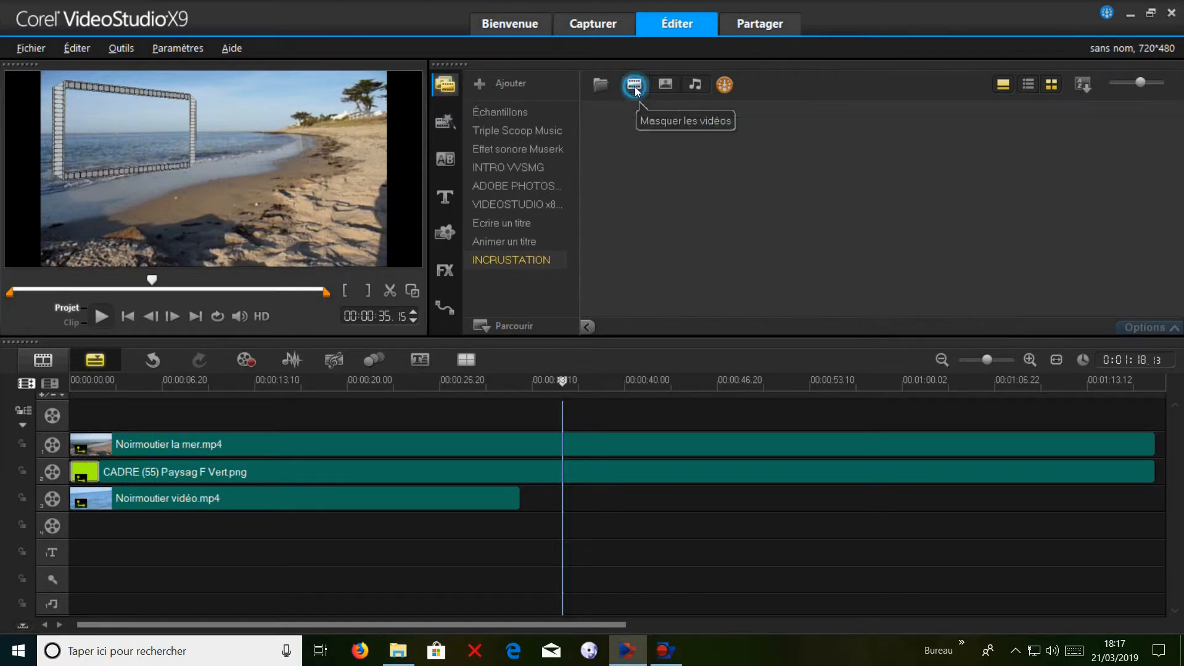
click(669, 85)
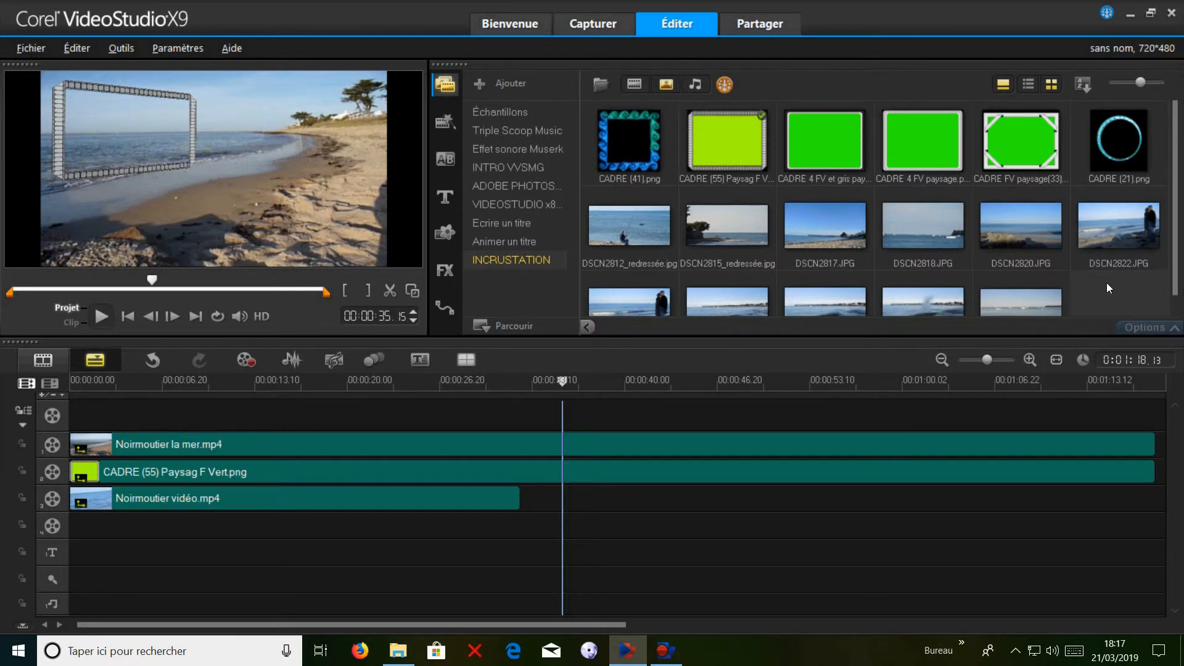
scroll(1122, 272, down, 2)
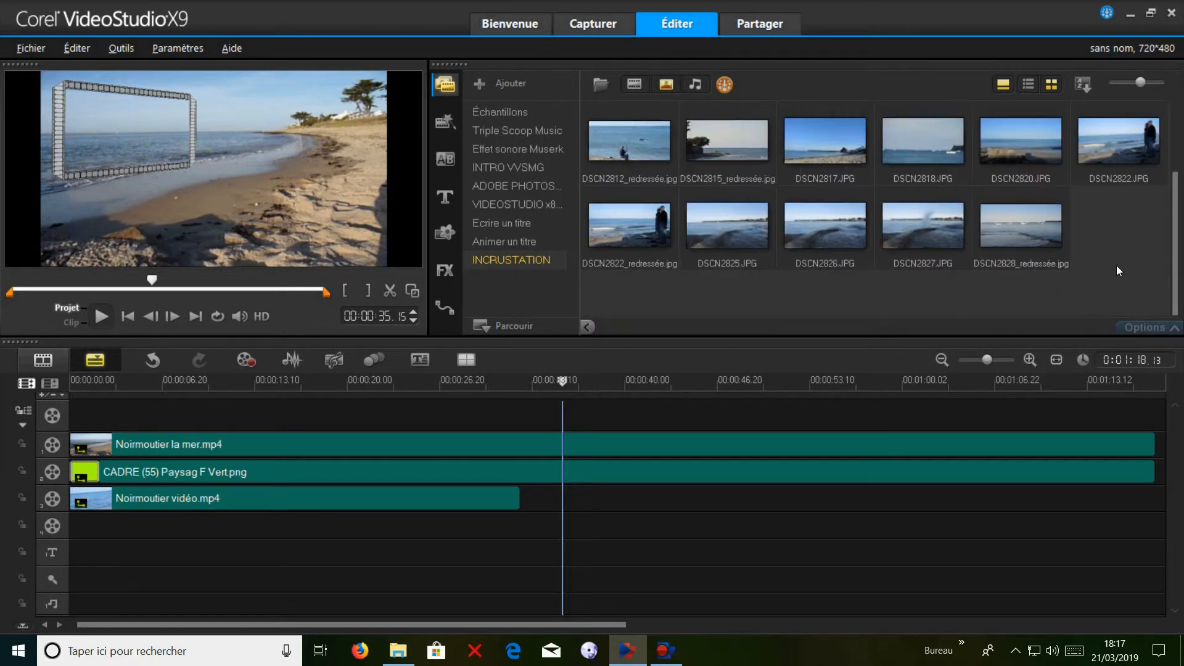
click(724, 216)
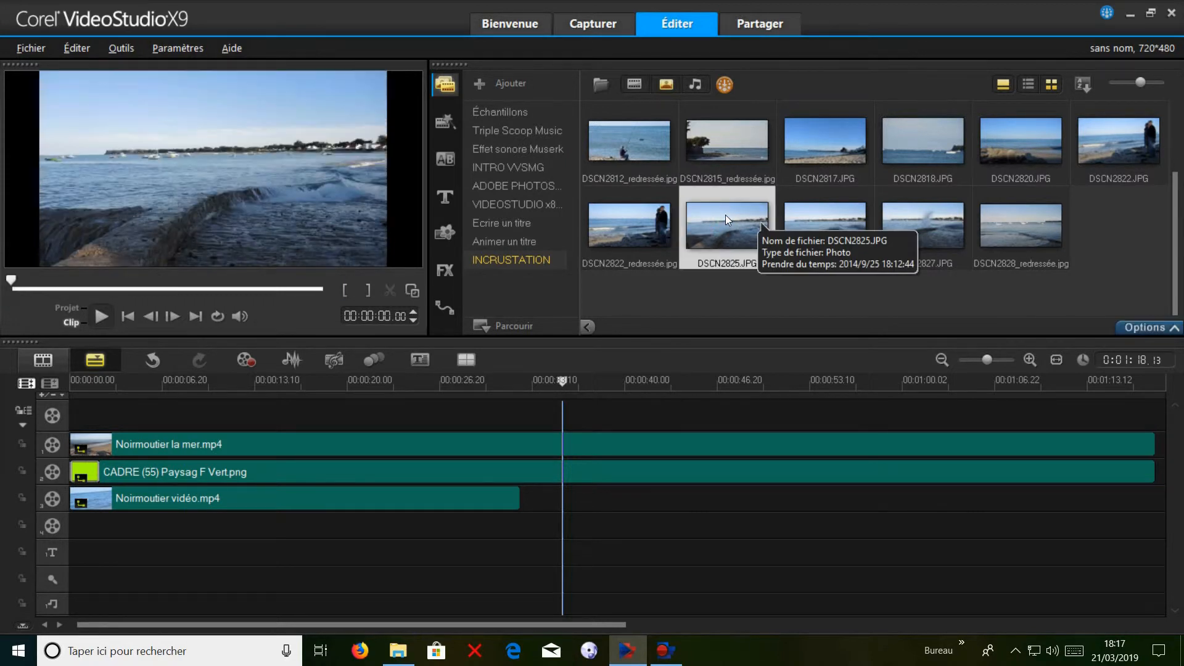
drag(718, 224, 527, 496)
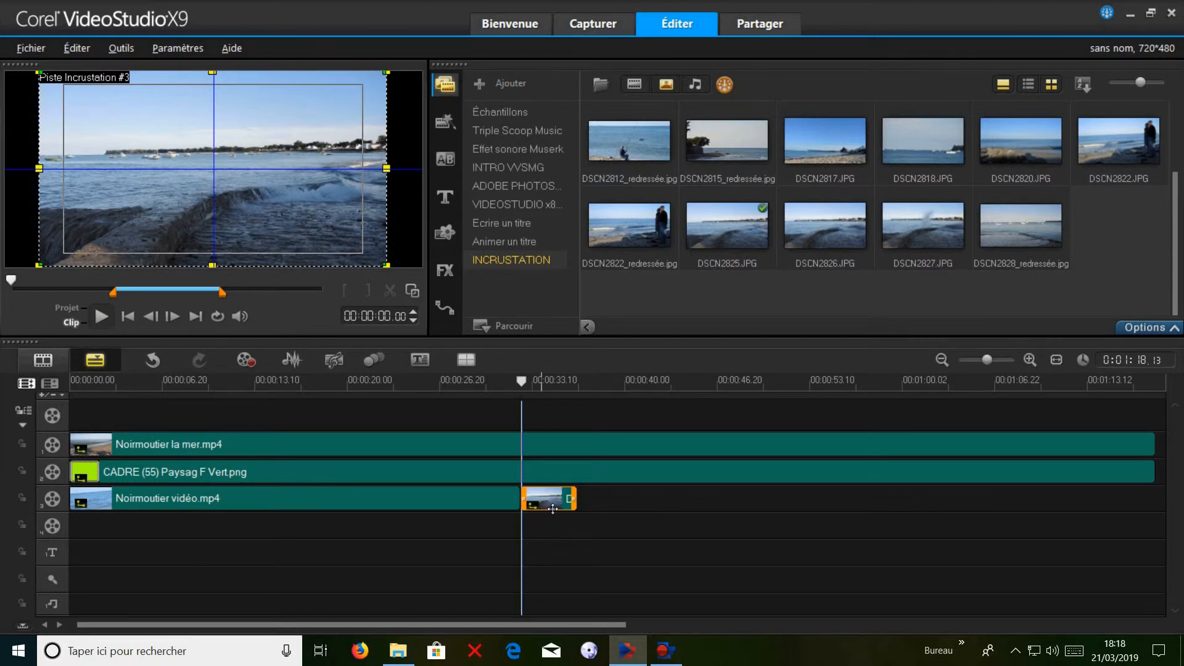
Set the duration of the DSCN2825.JPG photo to 6 seconds
click(1158, 330)
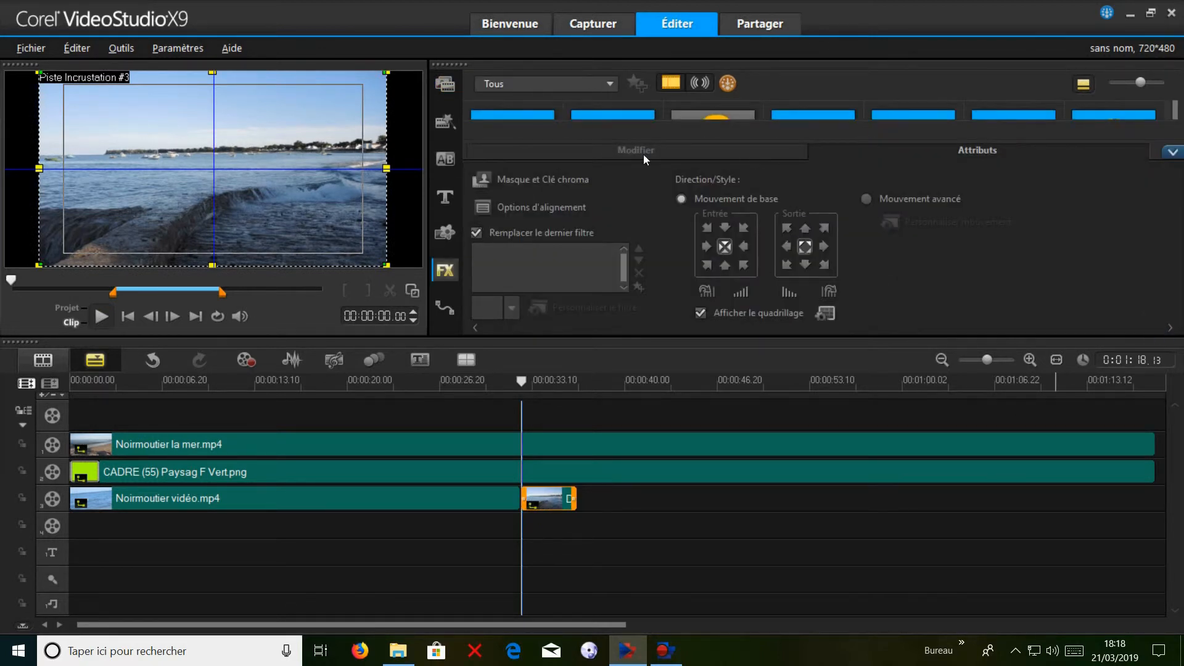
click(654, 150)
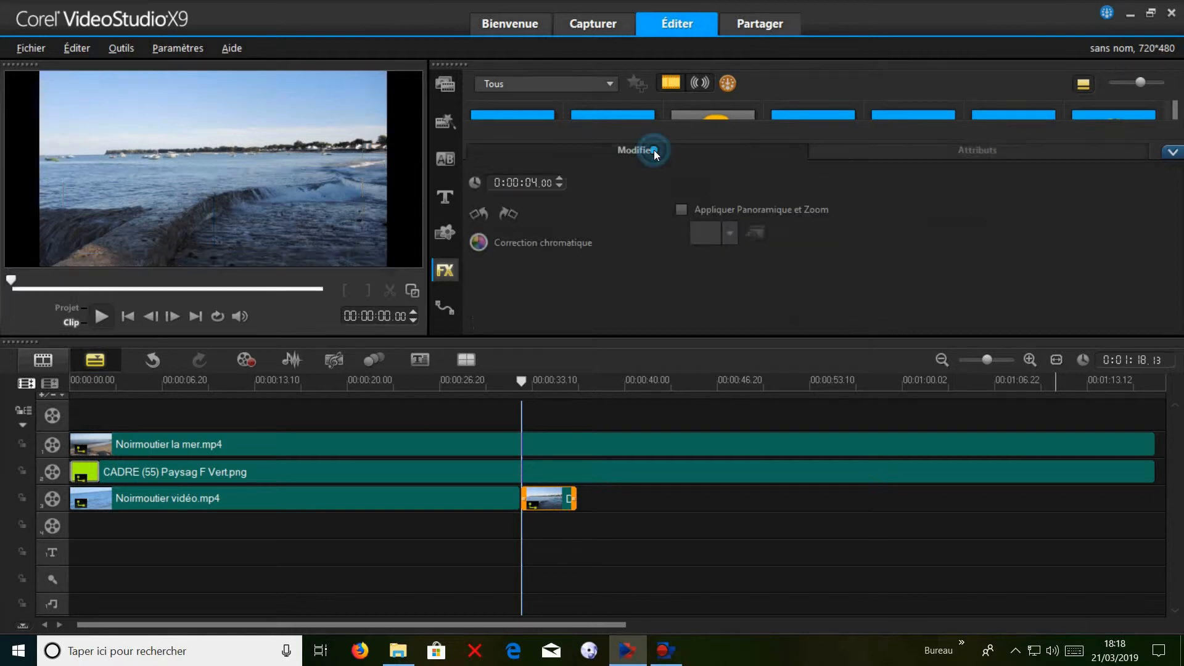
click(528, 184)
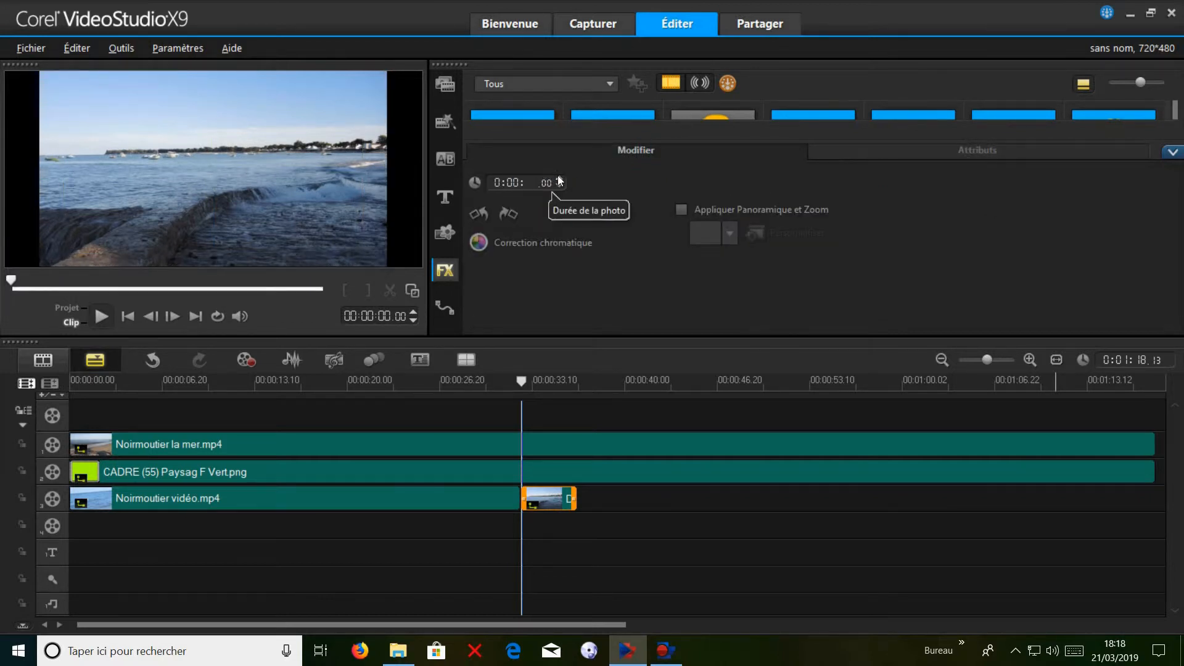
click(561, 178)
click(561, 178)
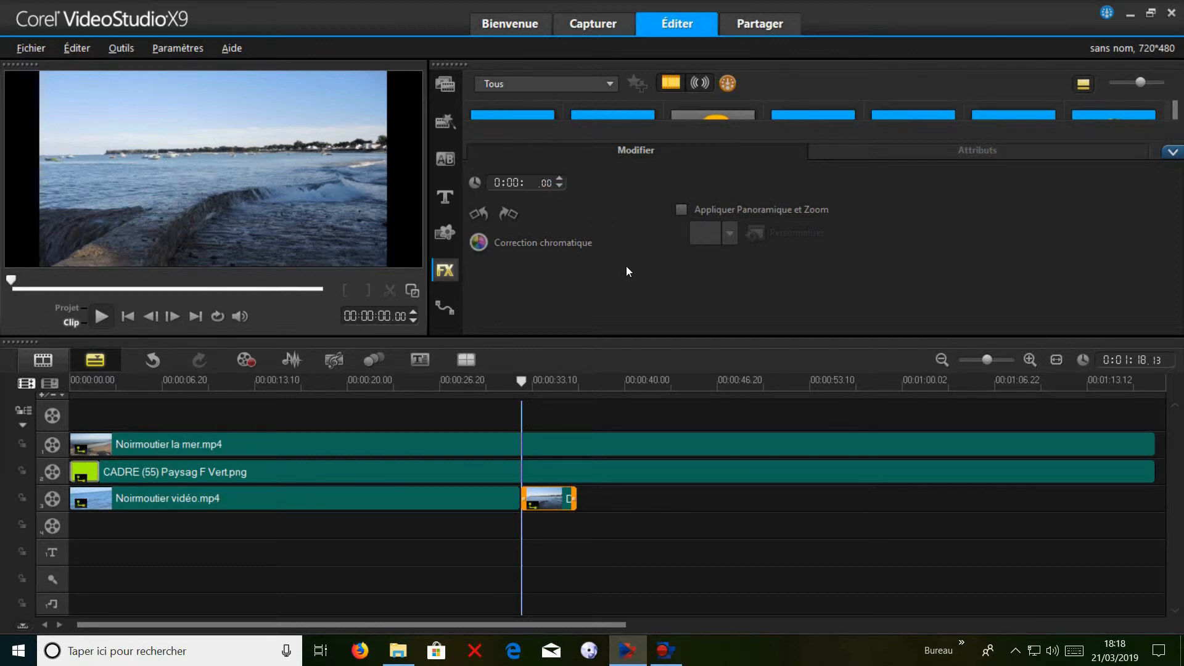
Apply pan and zoom to the DSCN2825.JPG photo, using the first preset in the second row
click(682, 209)
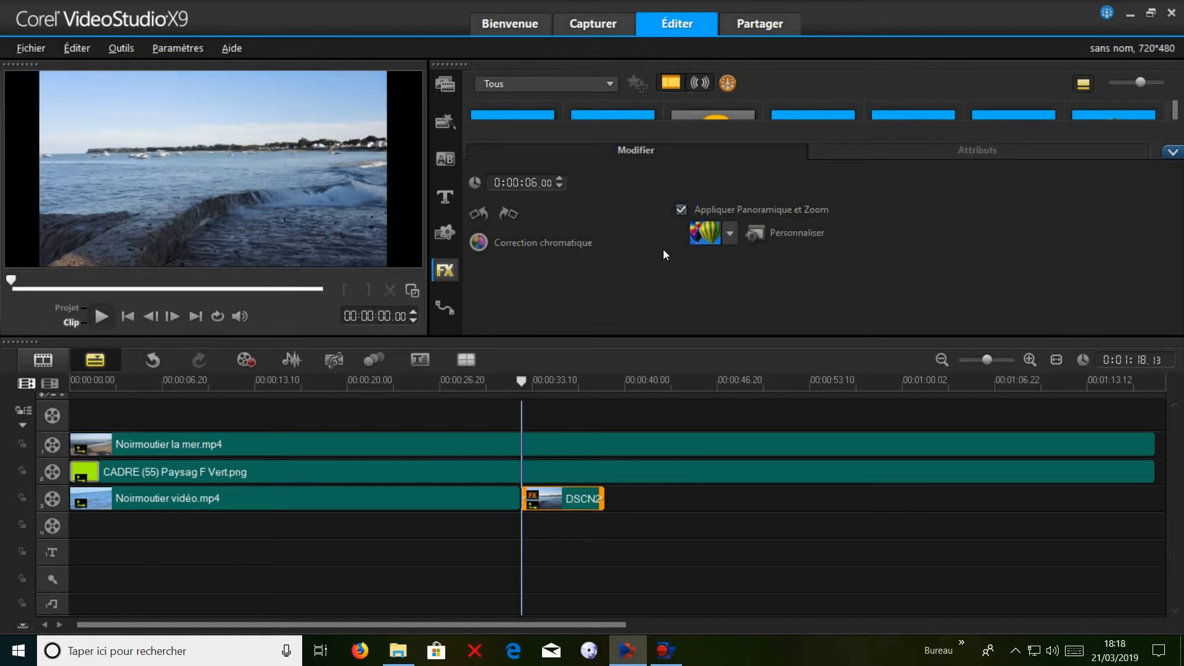
click(728, 234)
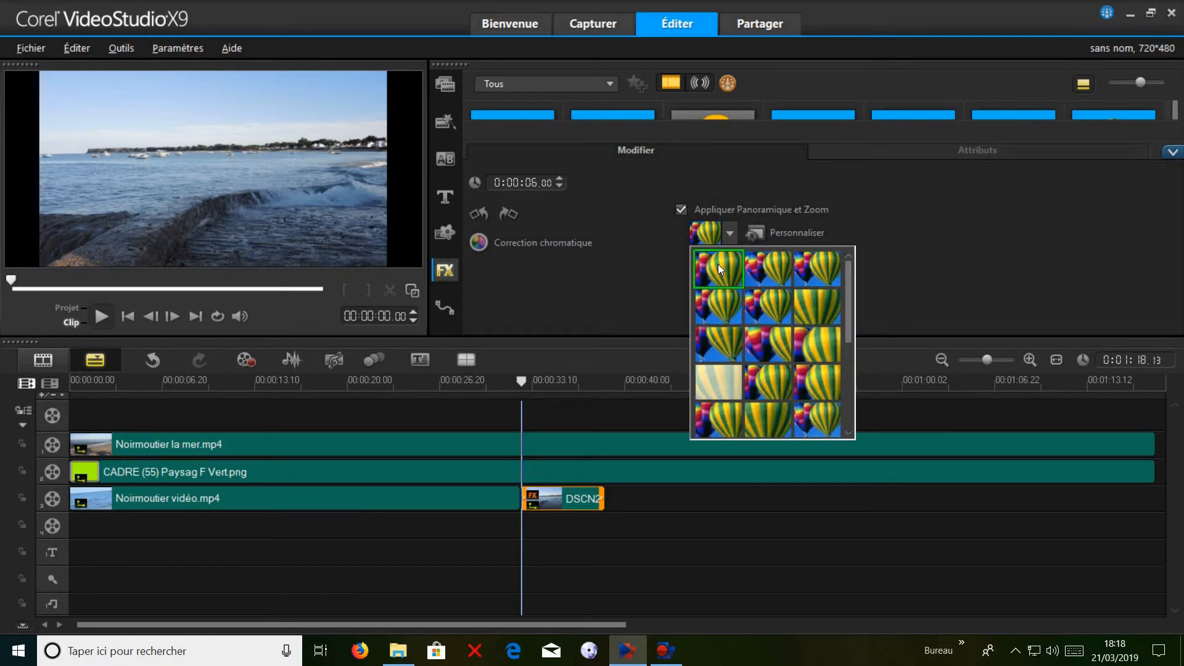
click(719, 308)
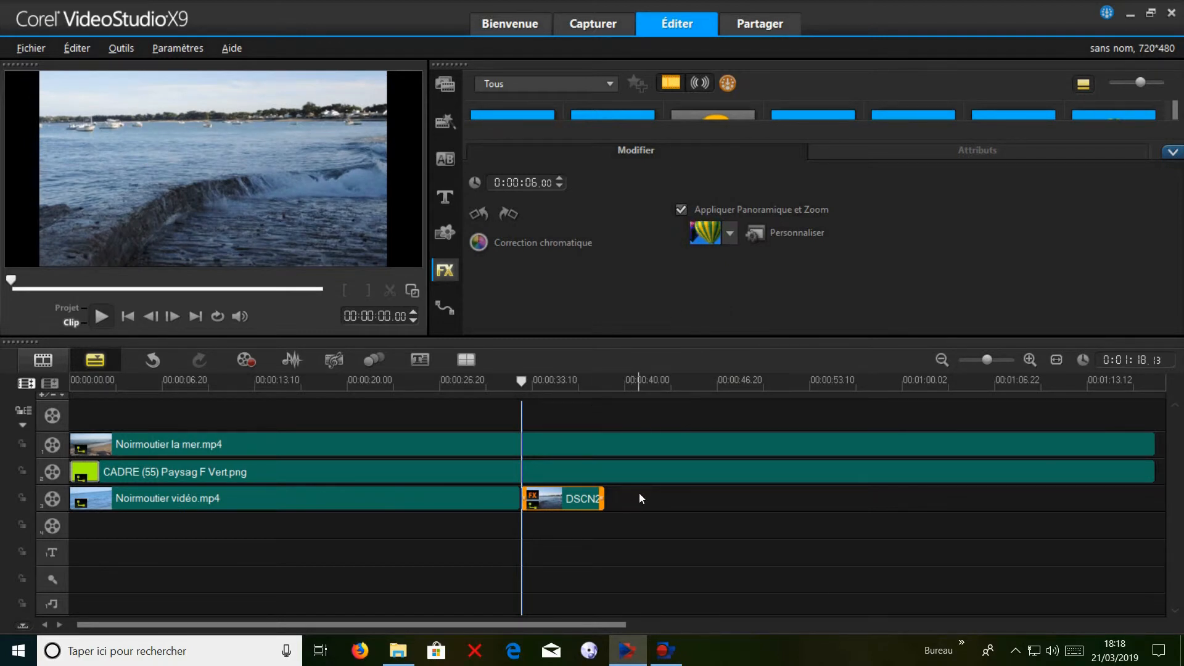
Shrink the DSCN2825.JPG overlay photo and place it inside the filmstrip frame
click(579, 528)
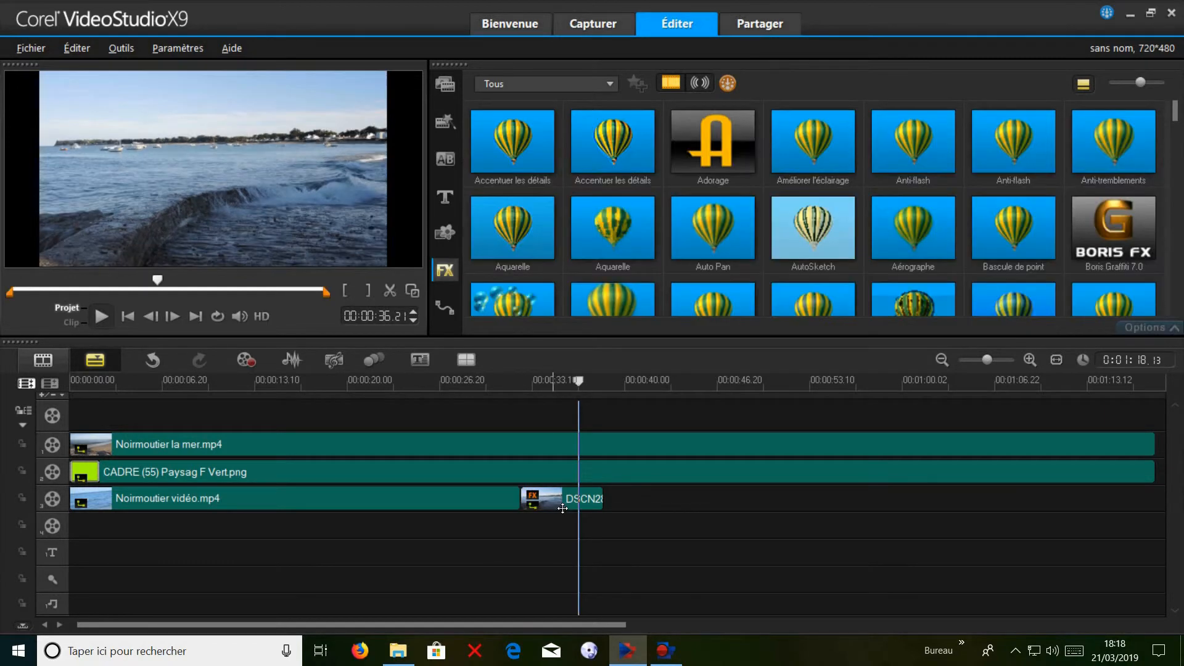
click(561, 507)
double_click(561, 507)
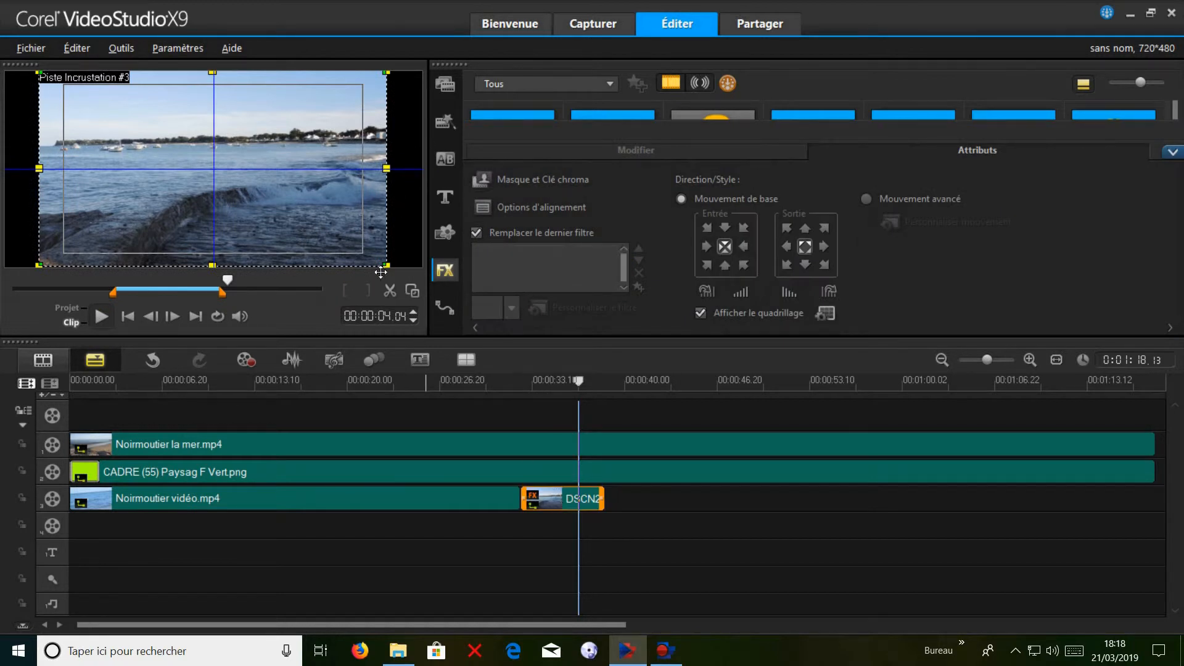
drag(393, 270, 201, 163)
drag(126, 116, 149, 145)
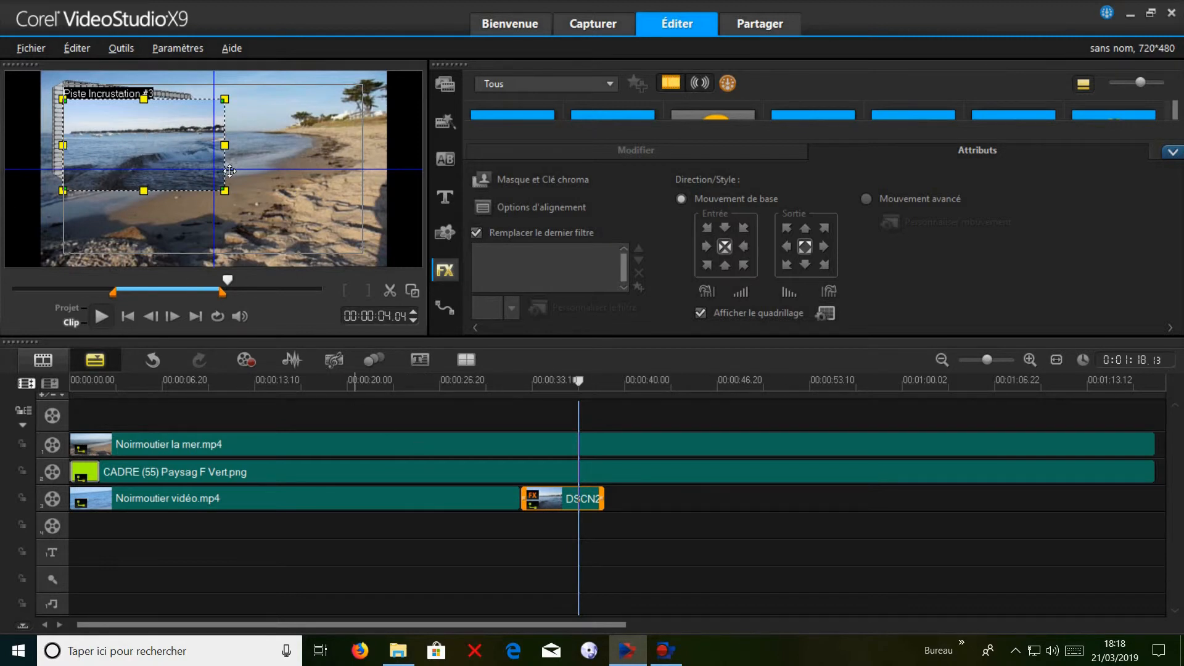
drag(233, 197, 179, 165)
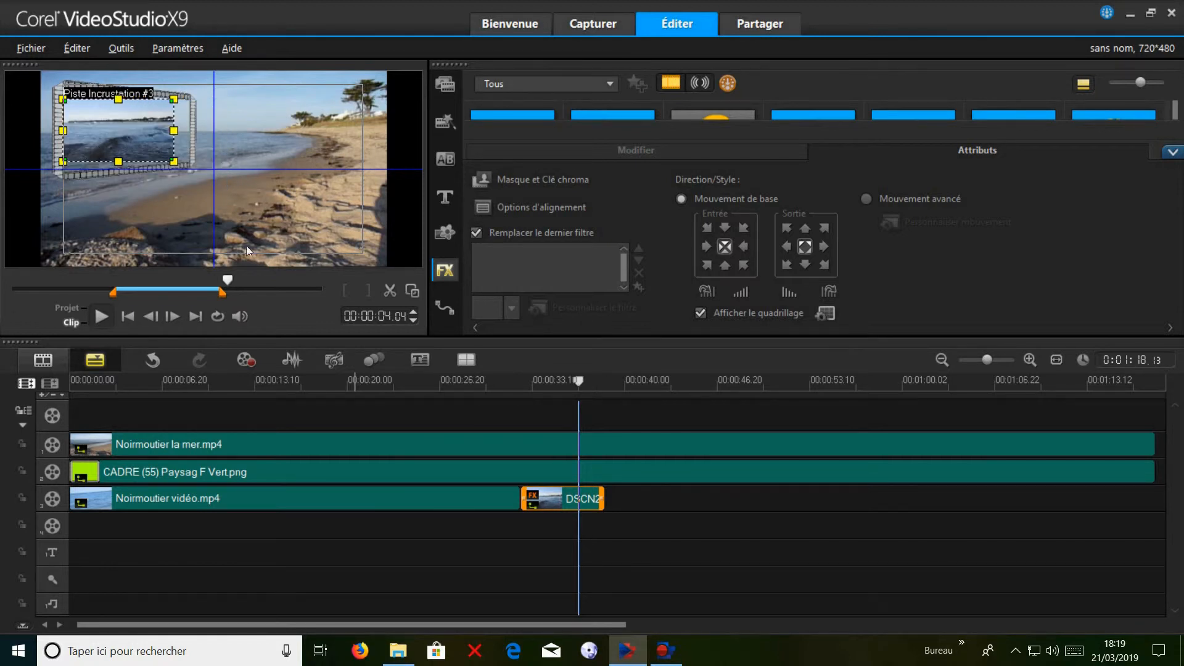
Distort the four corners of the DSCN2825.JPG photo in the enlarged preview to fit the filmstrip frame's inner edges
click(413, 290)
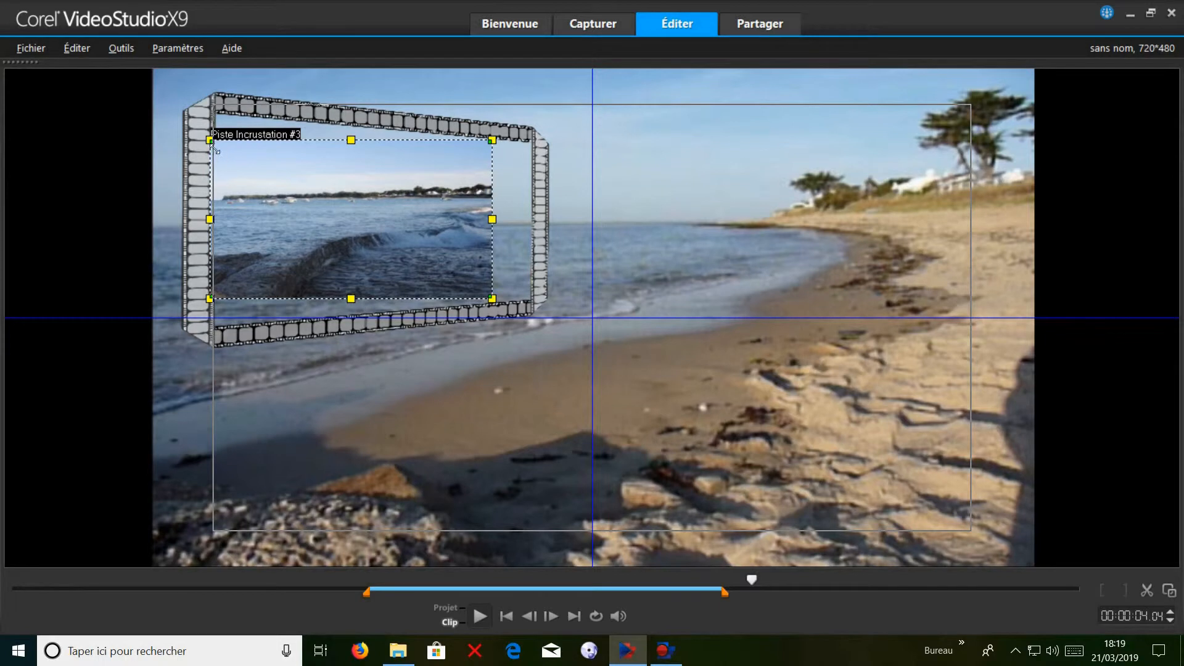
drag(211, 142, 218, 116)
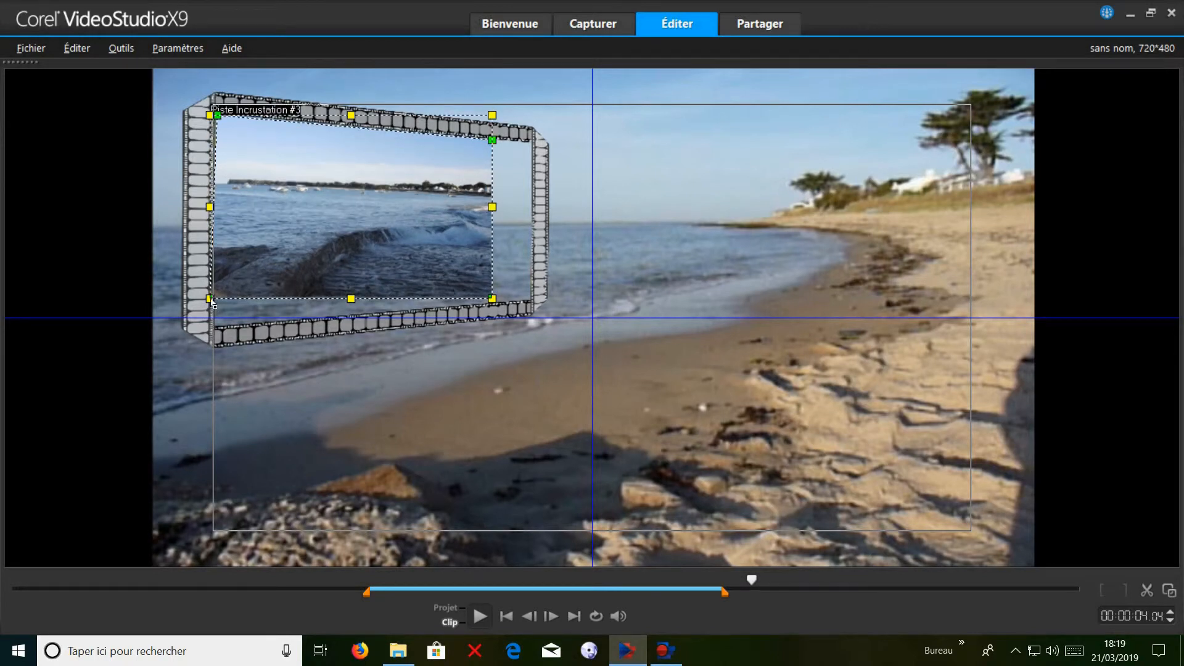
drag(213, 299, 215, 332)
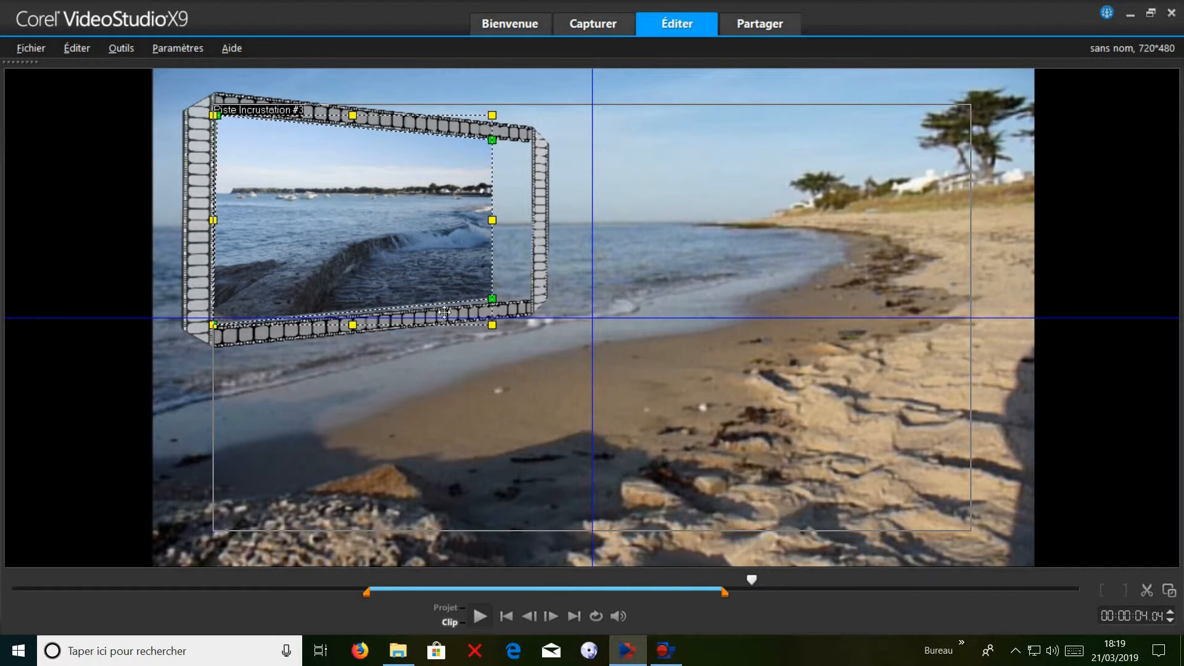
drag(494, 300, 535, 302)
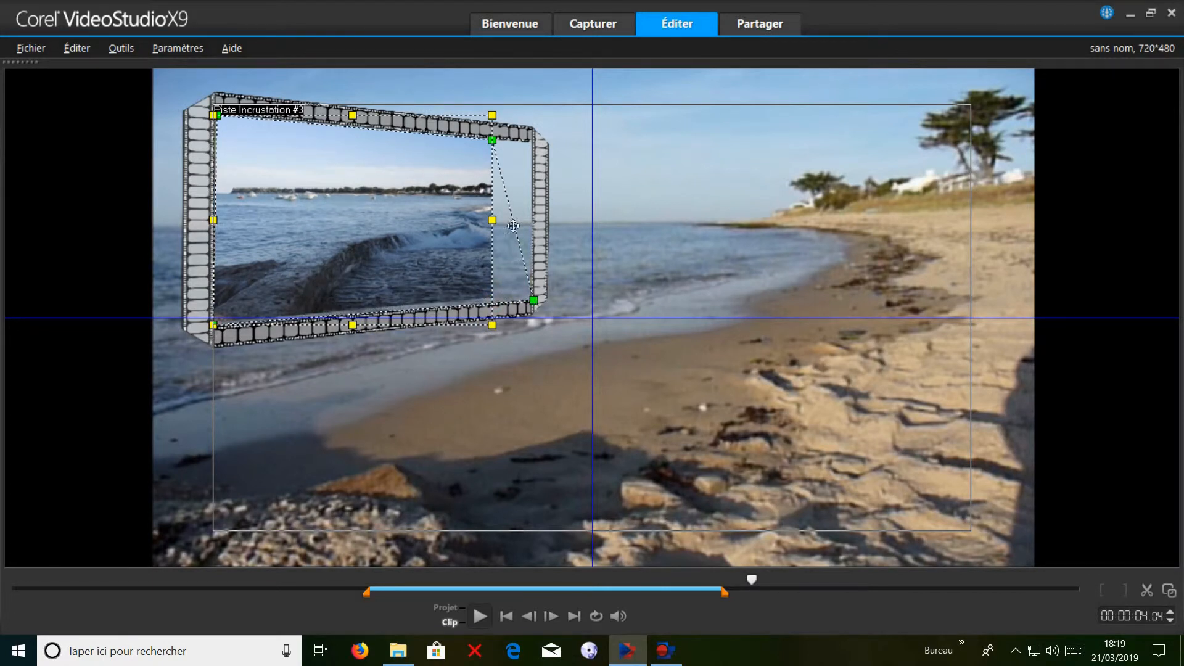
drag(494, 144, 535, 149)
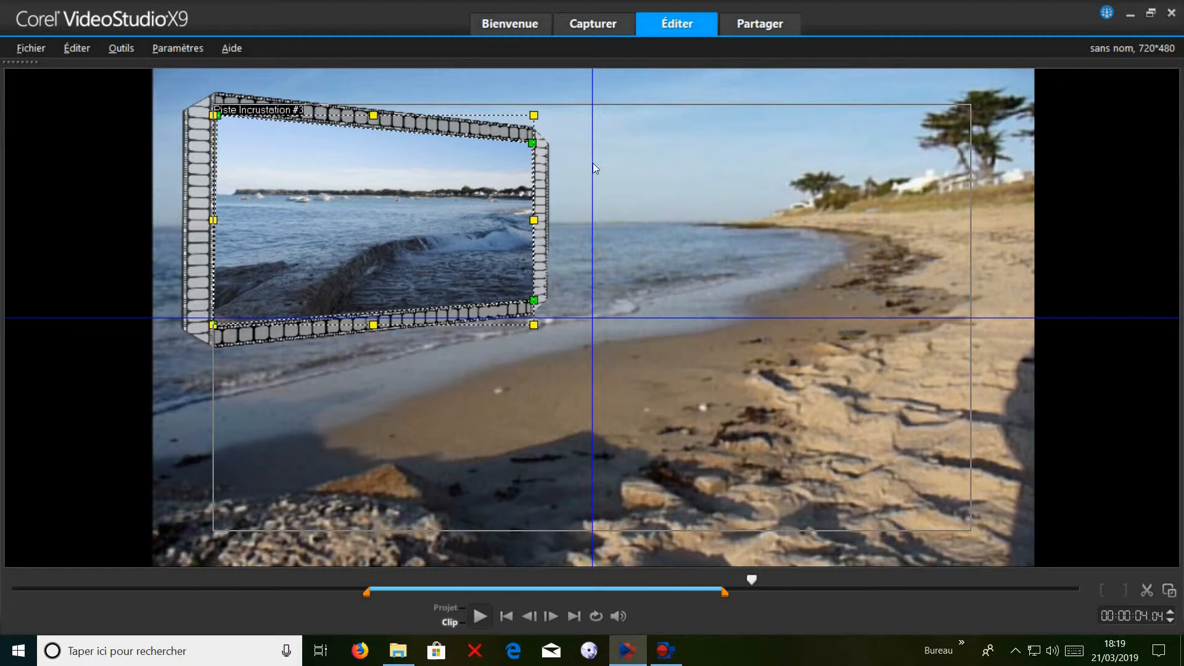
click(1169, 589)
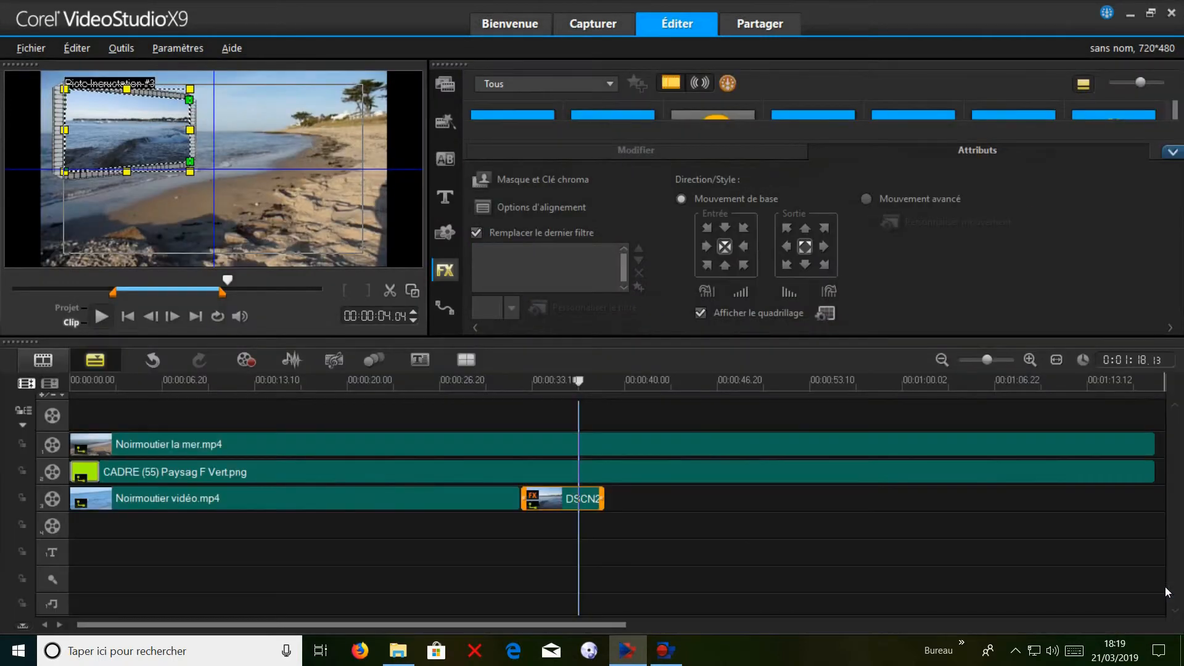
Add the photo DSCN2826.JPG from the media library to the third overlay track, directly after DSCN2825.JPG
click(639, 497)
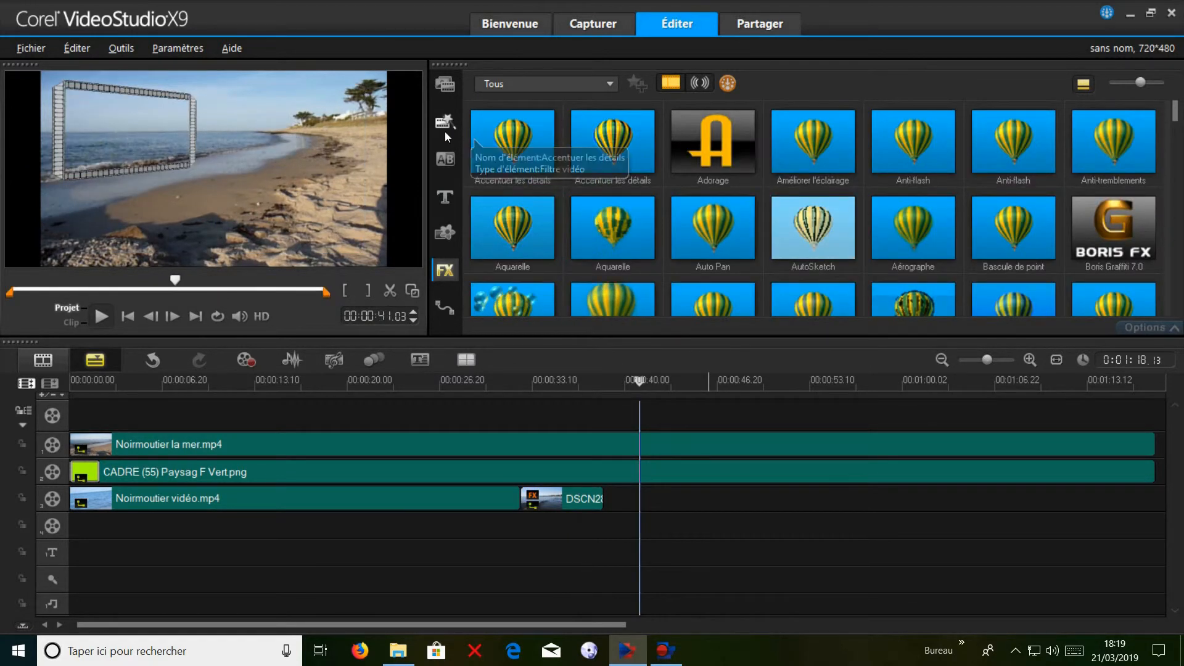
click(435, 86)
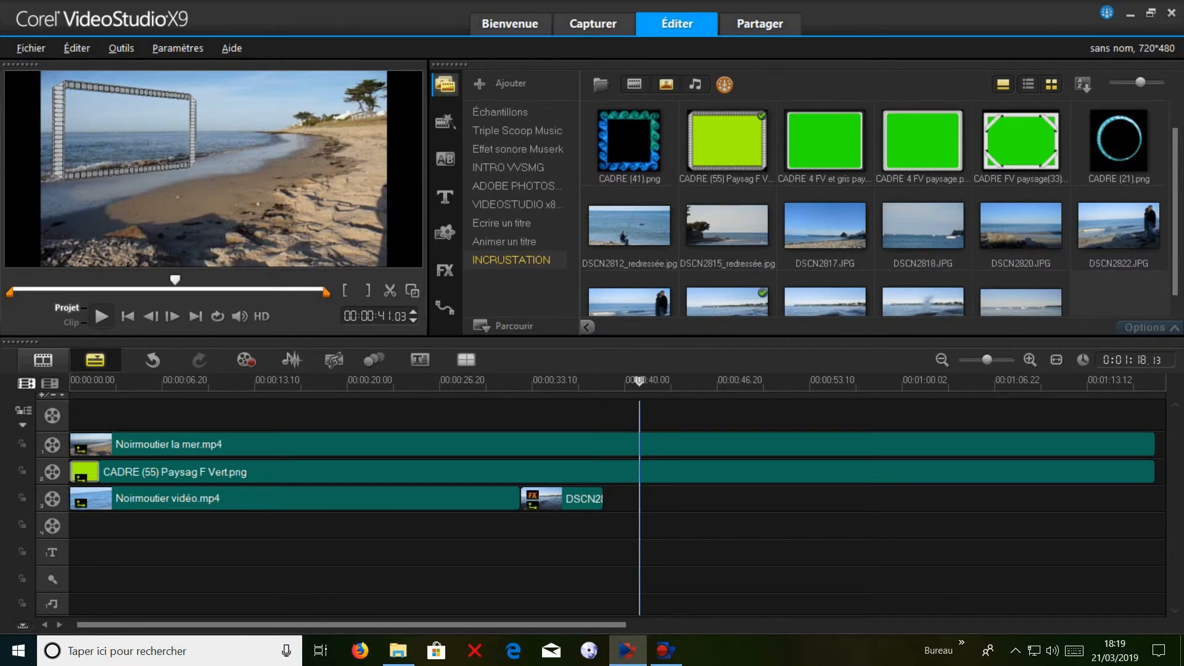
scroll(1180, 311, down, 1)
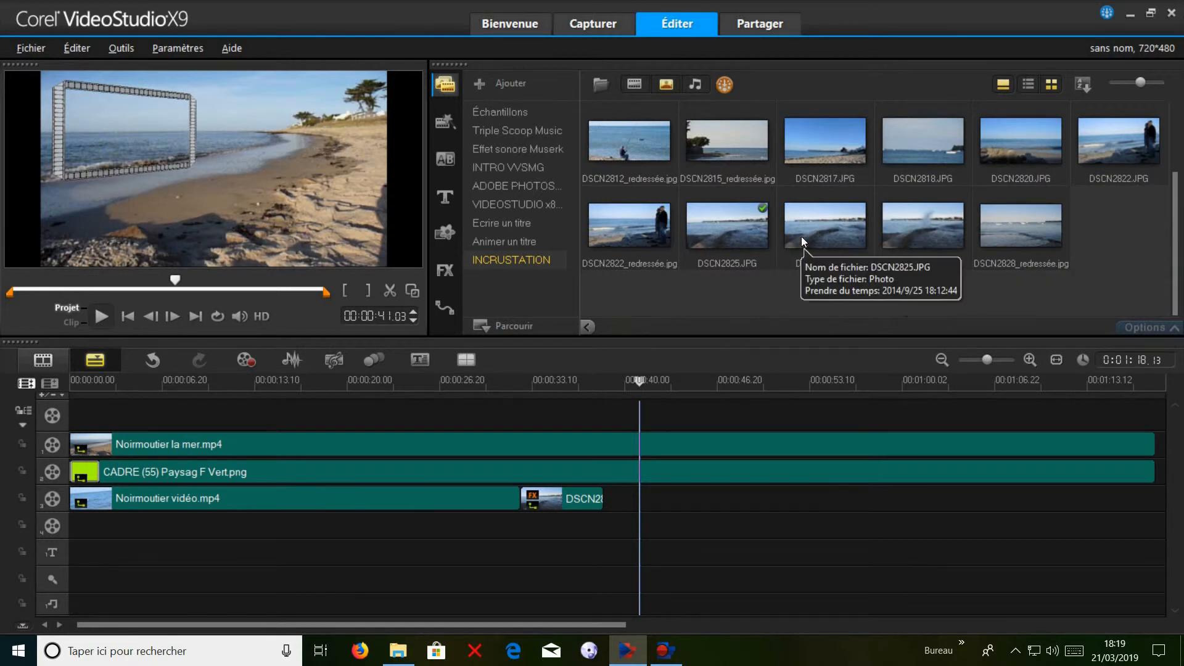
click(834, 220)
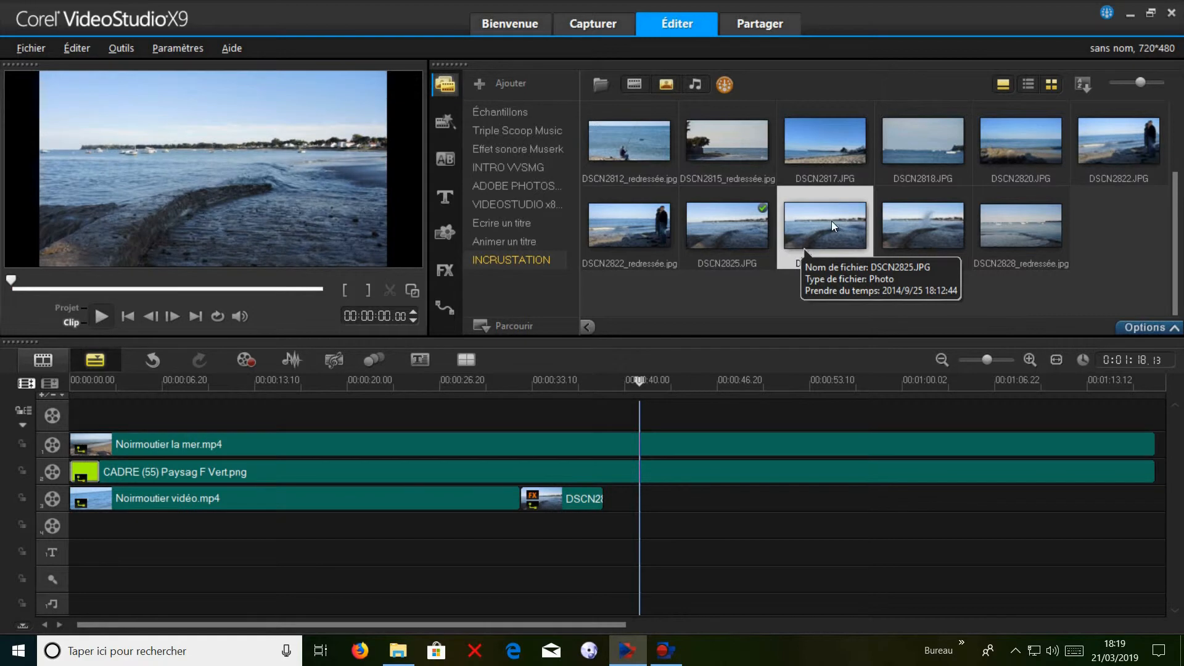
drag(738, 330, 609, 501)
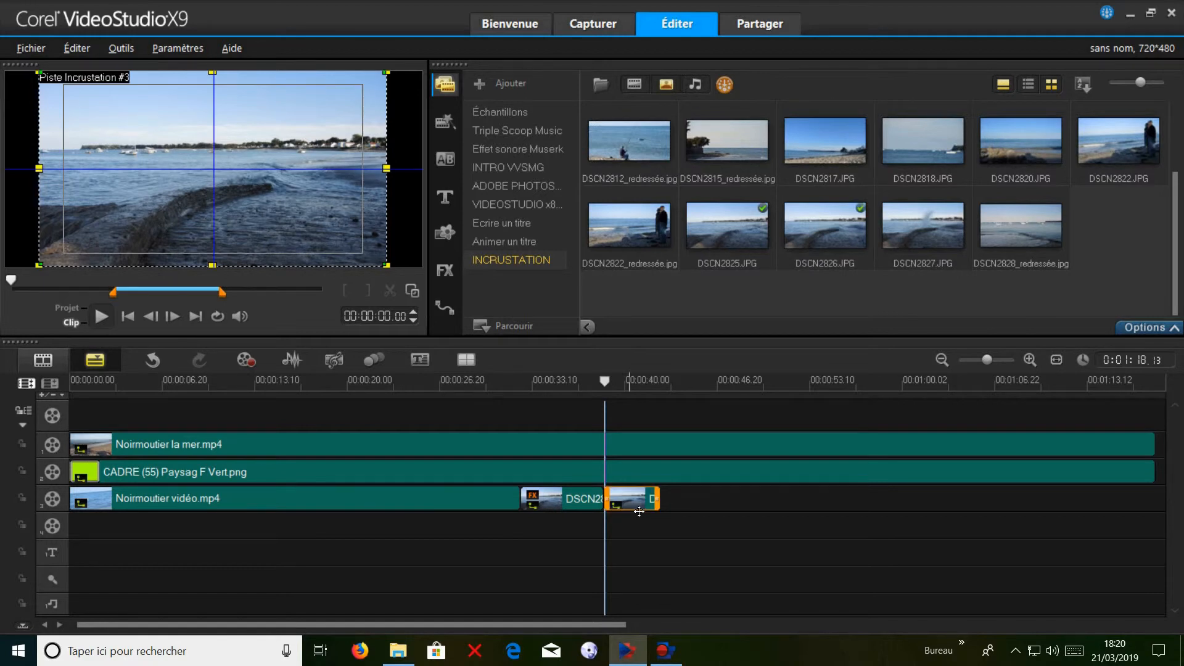
Set the duration of the DSCN2826.JPG photo to 6 seconds
click(1144, 328)
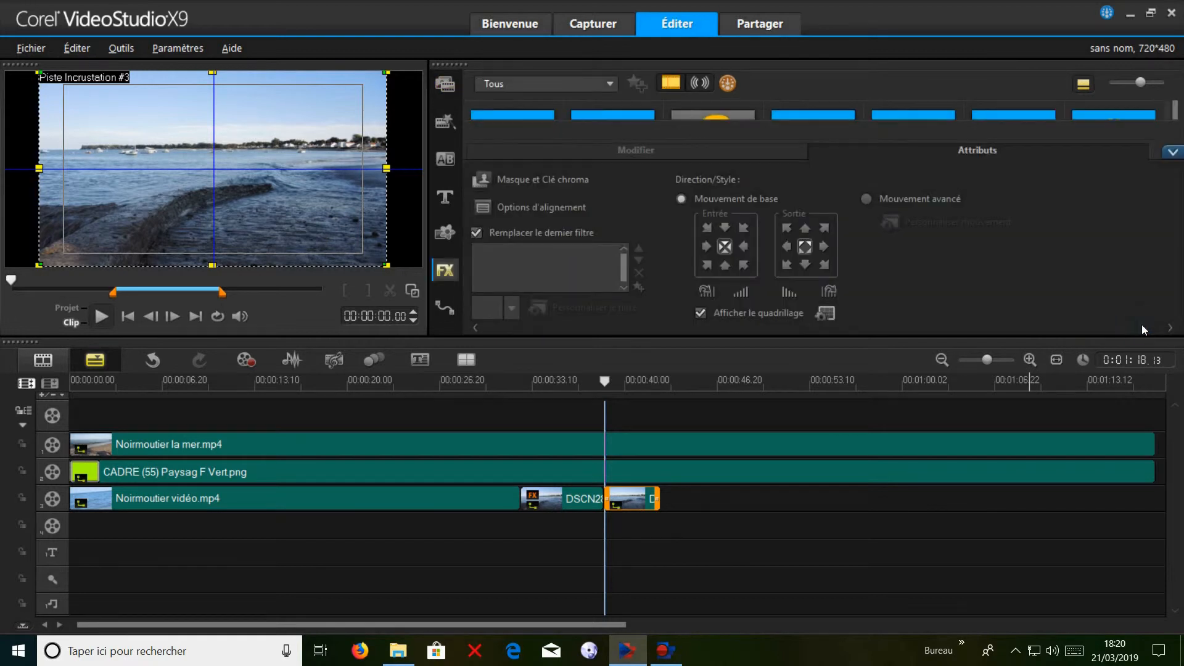
click(576, 150)
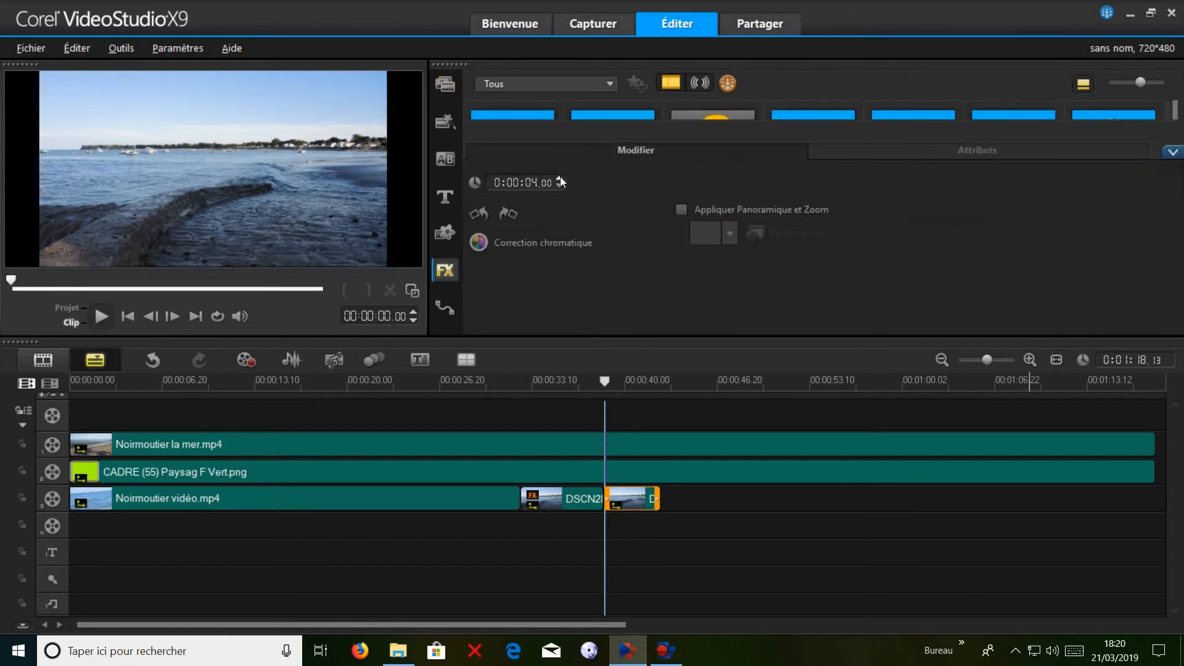
click(560, 176)
text(6)
Apply pan and zoom to the DSCN2826.JPG photo
click(681, 208)
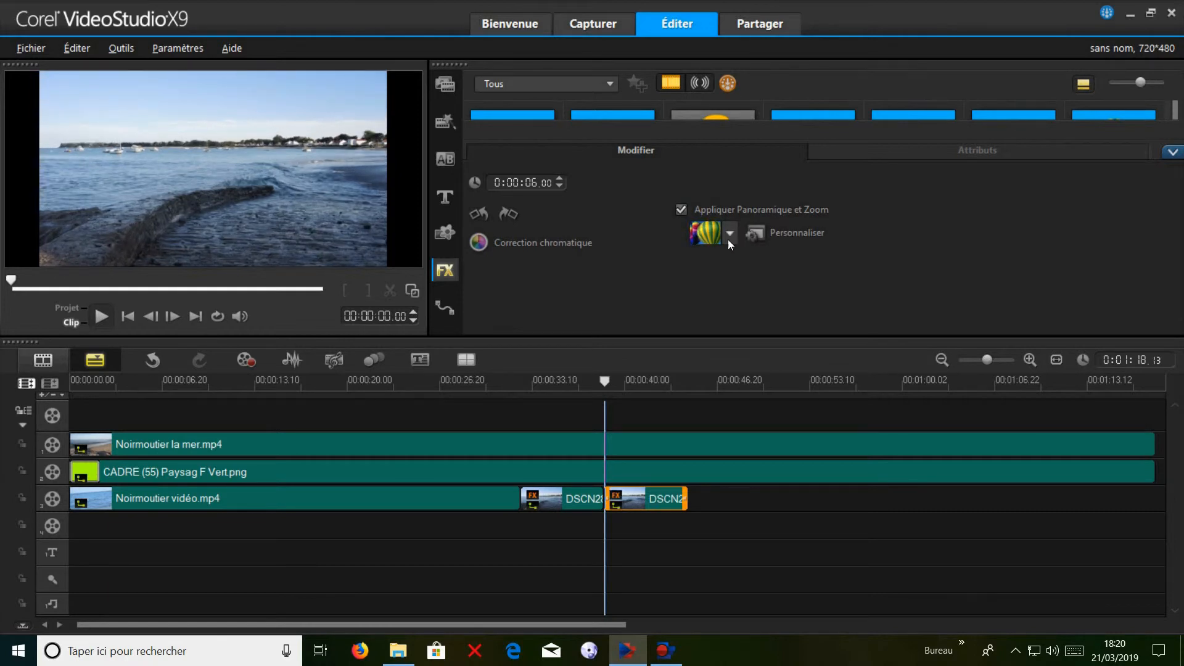
click(731, 234)
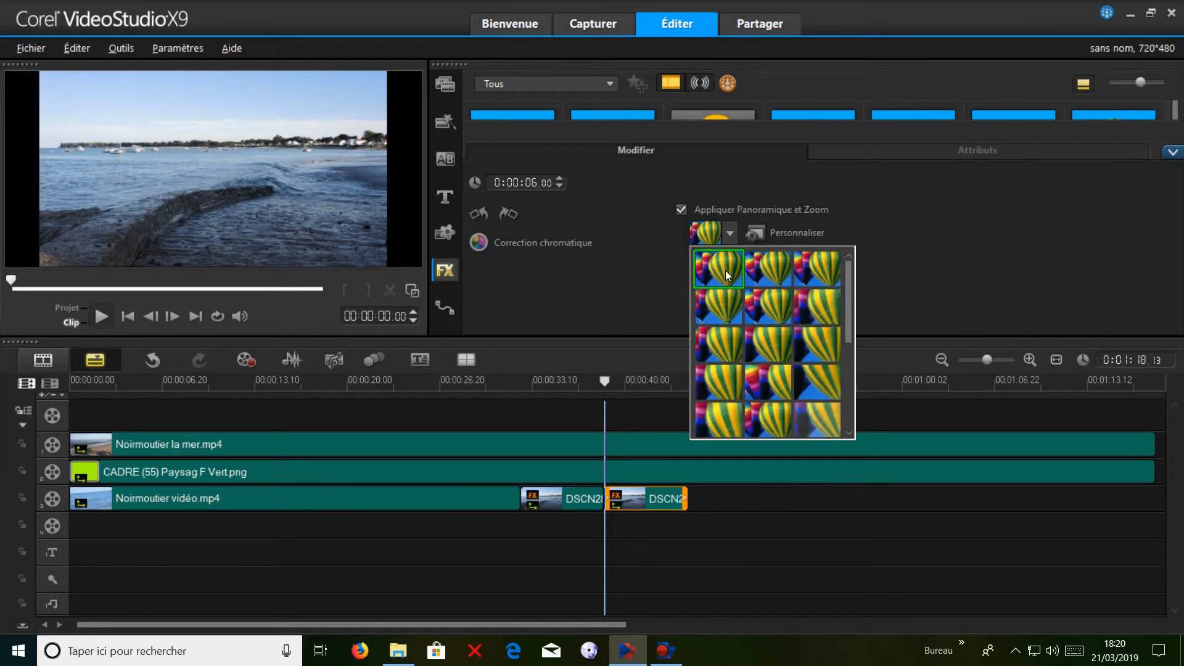
click(619, 282)
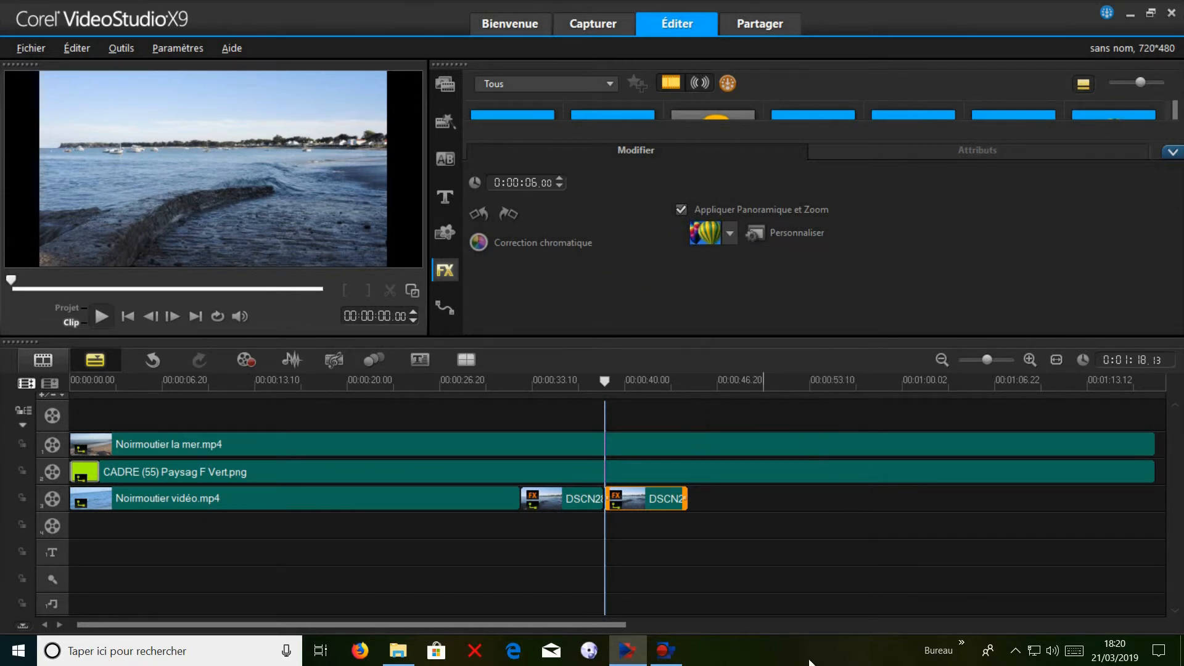
Shrink the DSCN2826.JPG overlay photo and place it within the filmstrip frame's opening
click(707, 499)
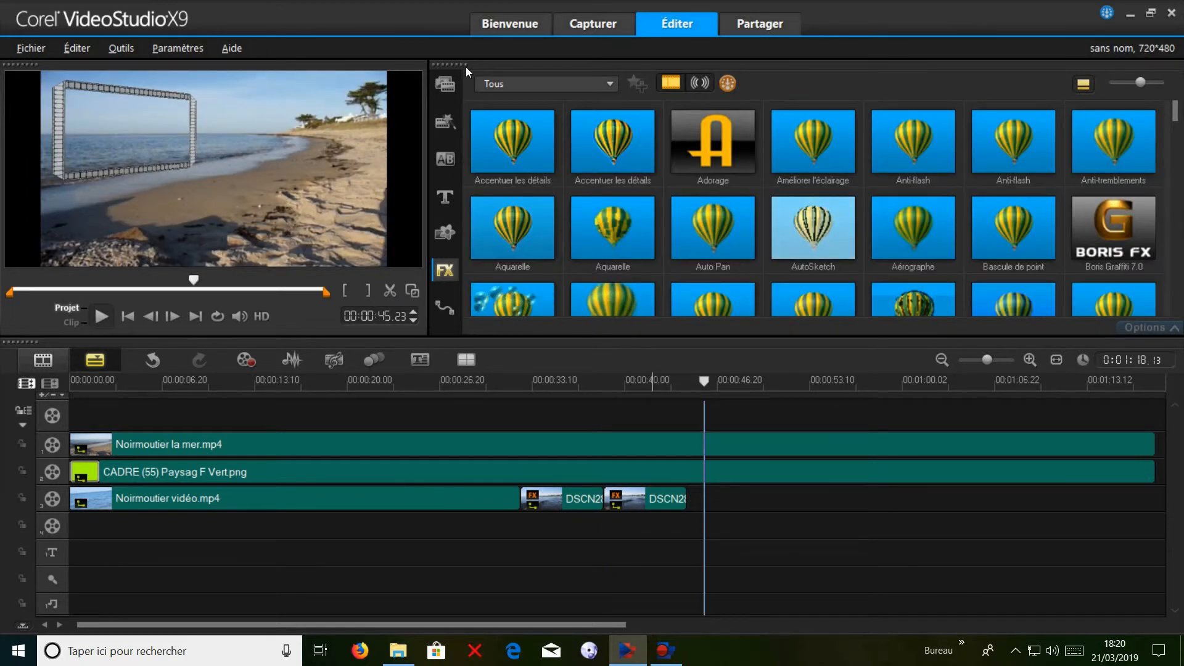
click(652, 503)
double_click(656, 509)
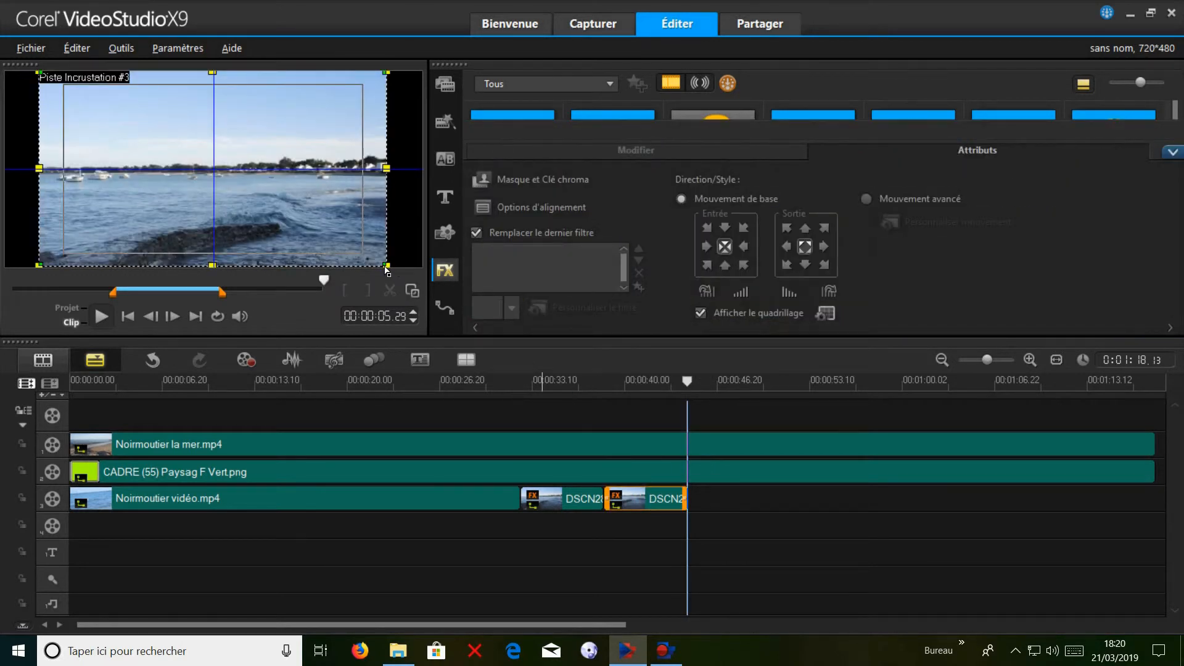
drag(396, 271, 173, 145)
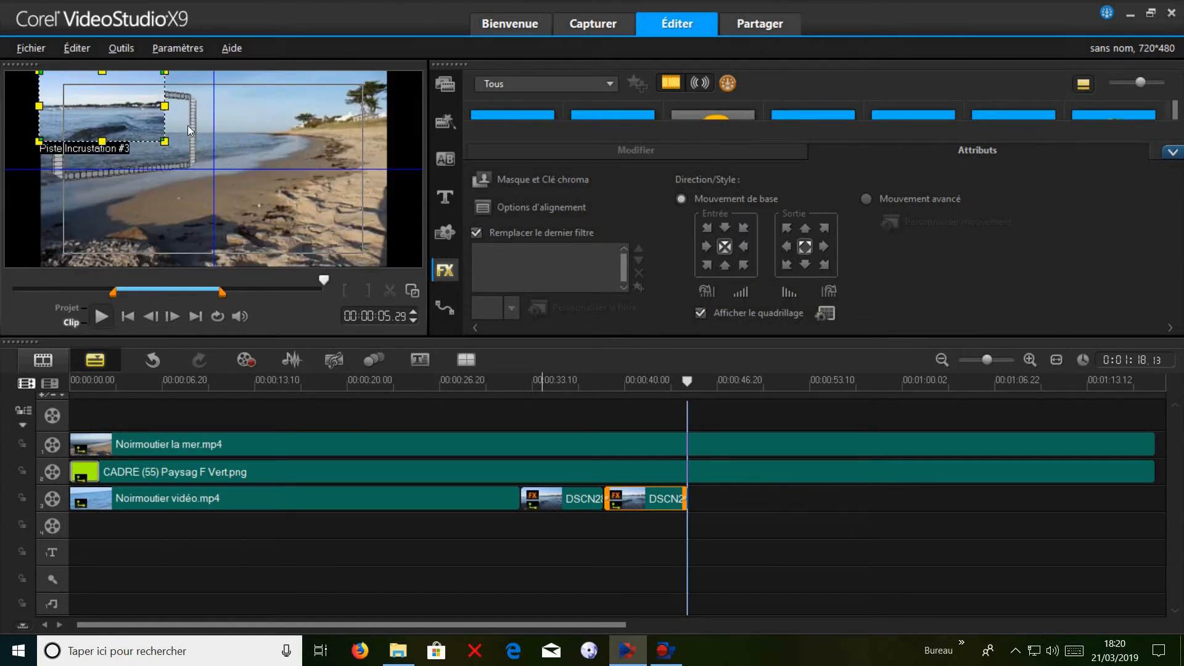
drag(137, 103, 170, 139)
drag(197, 176, 164, 159)
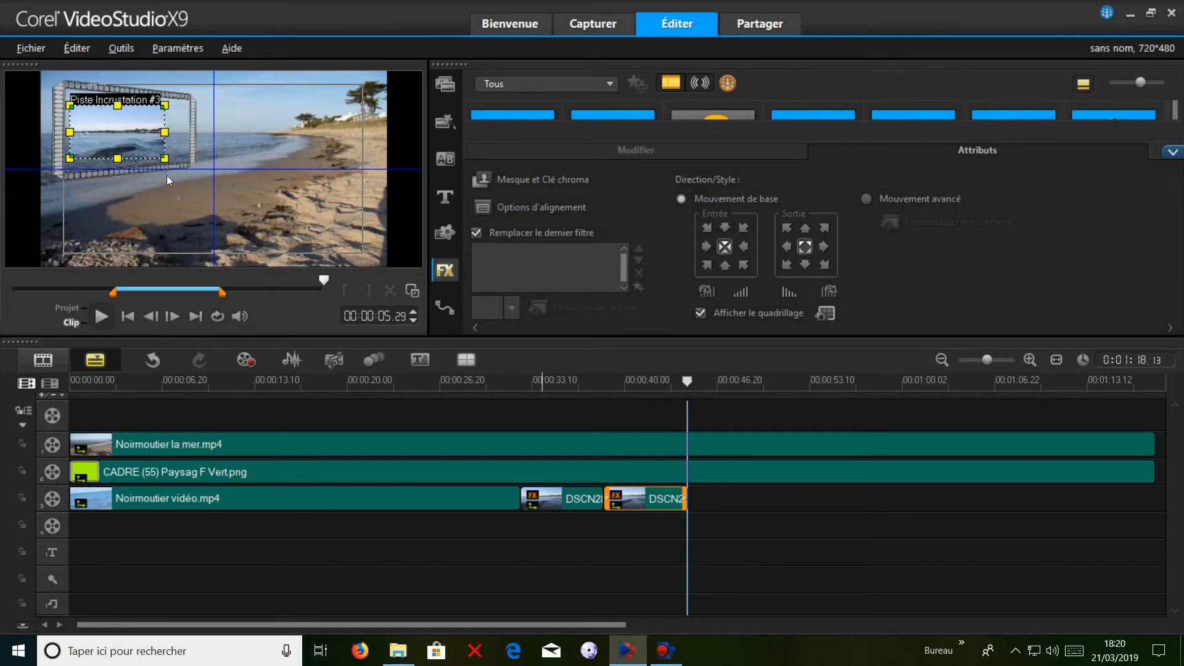
Distort the four corners of the DSCN2826.JPG photo in the enlarged preview to match the filmstrip frame's perspective
click(412, 291)
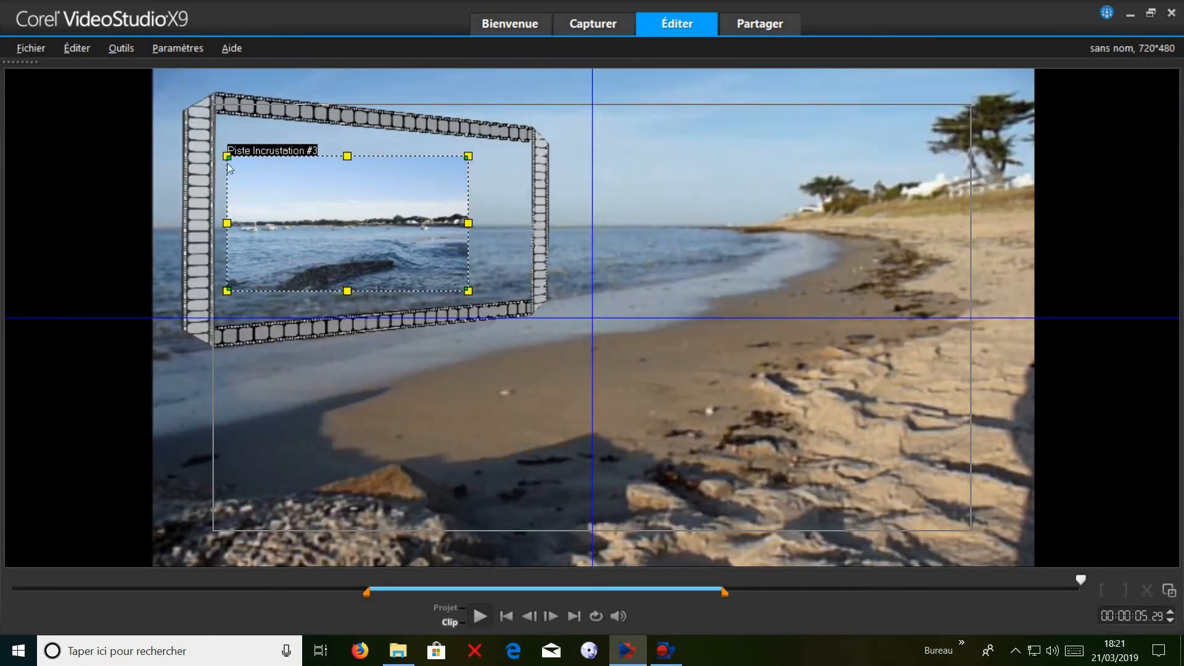
drag(227, 157, 217, 116)
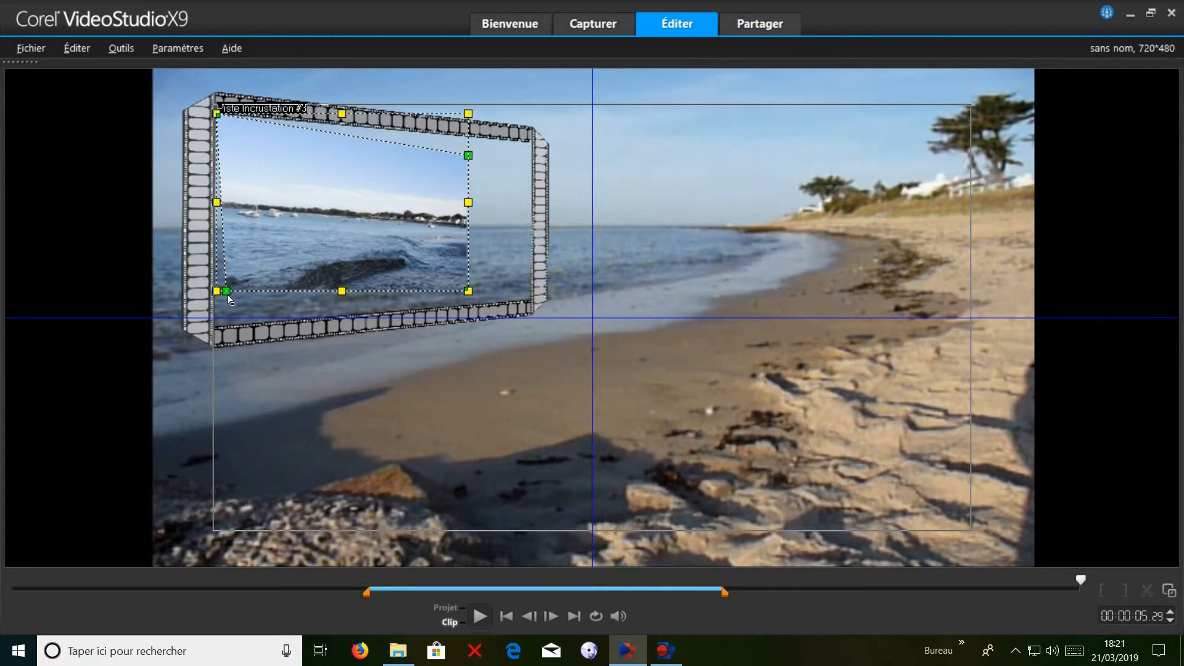
drag(227, 292, 217, 329)
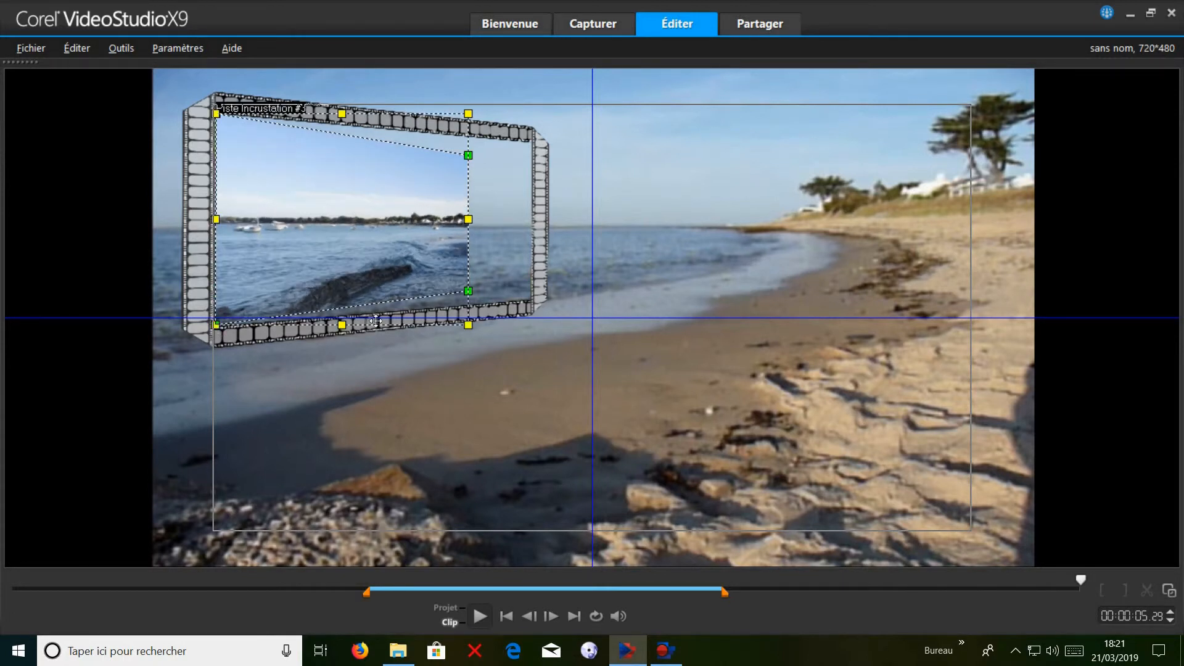
drag(469, 293, 535, 301)
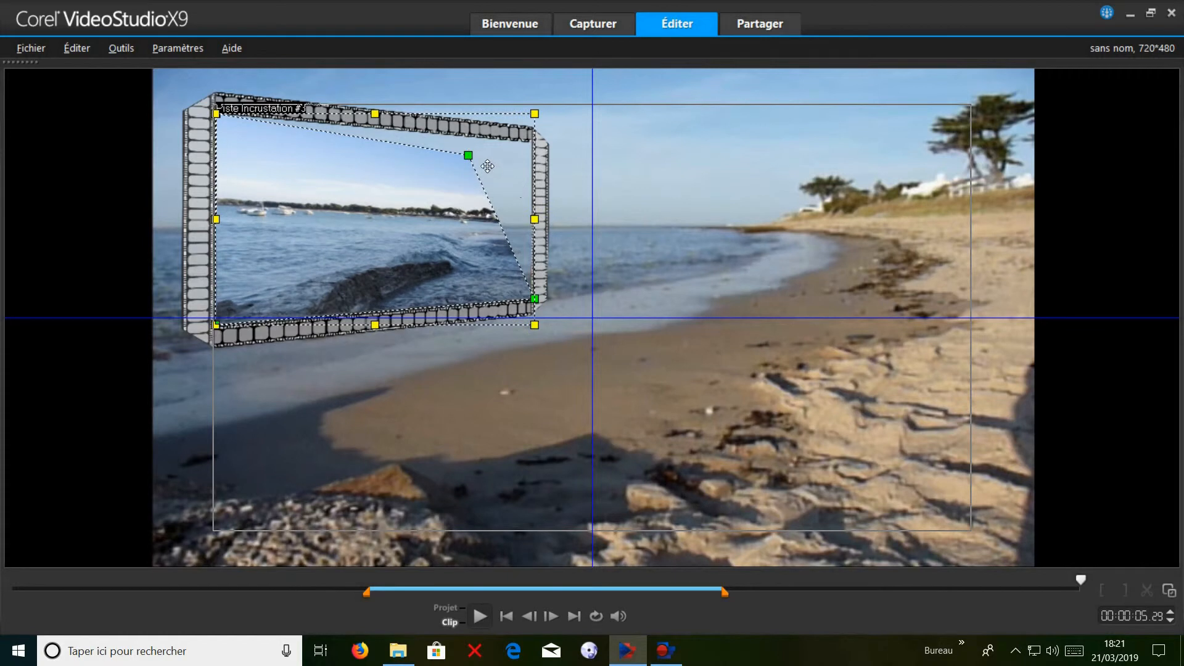
drag(469, 156, 533, 148)
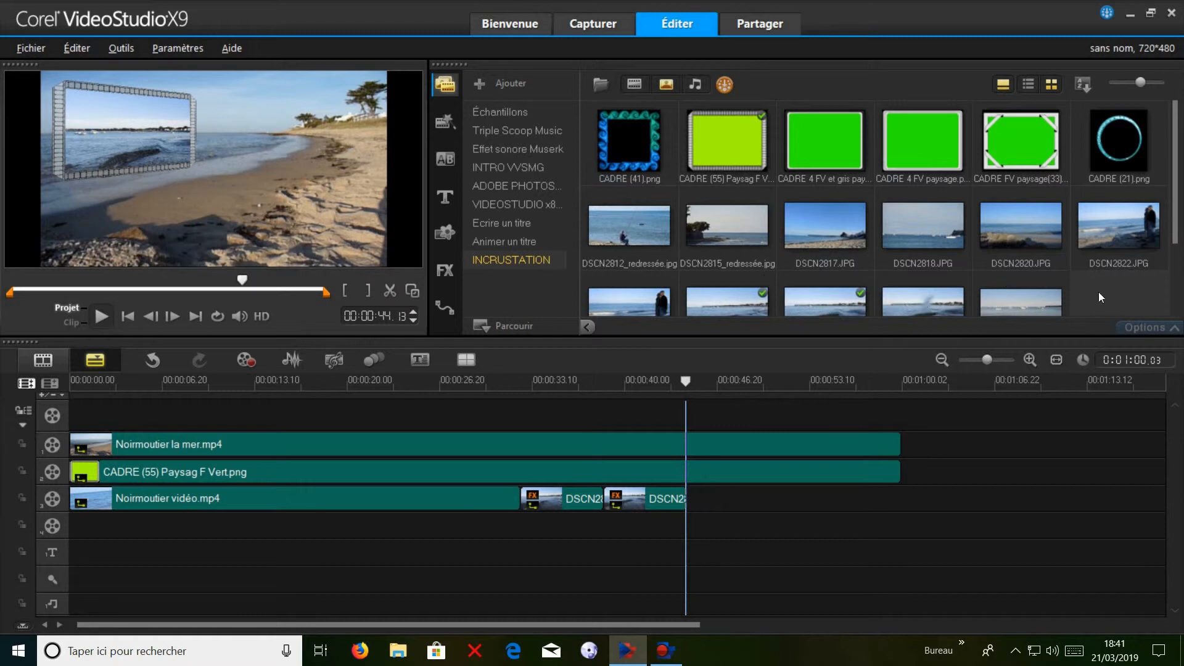
Add the photo DSCN2827.JPG from the media library to the third overlay track, directly after DSCN2826.JPG
drag(1176, 236, 1176, 268)
click(937, 301)
scroll(936, 301, down, 1)
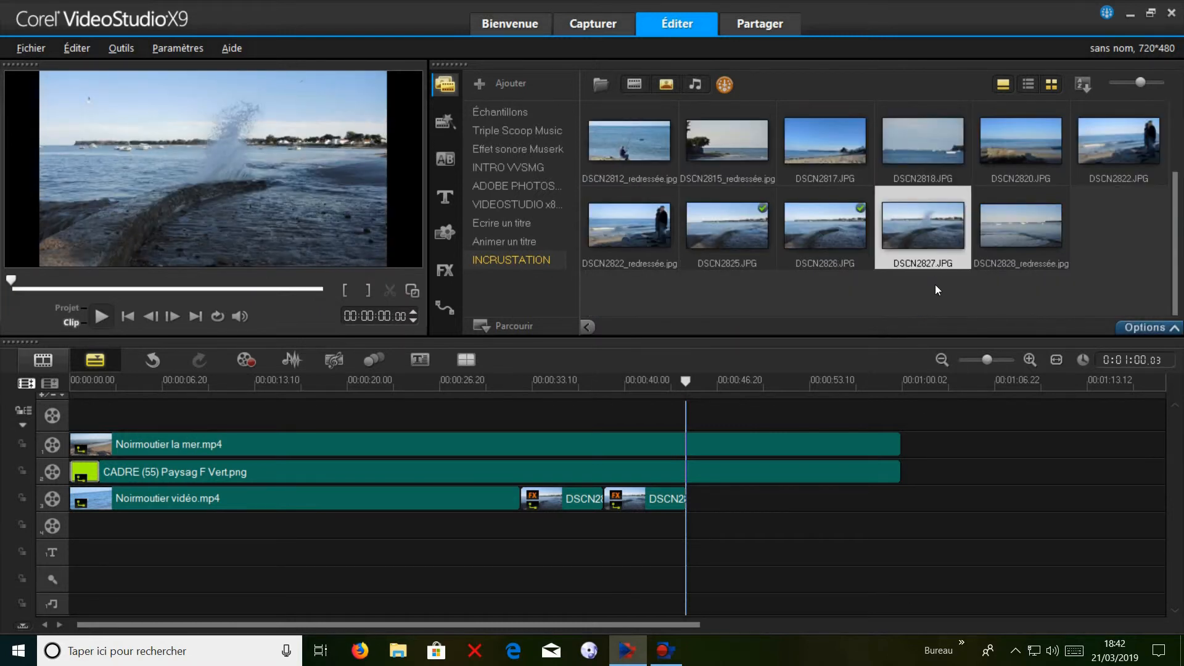
drag(928, 227, 717, 494)
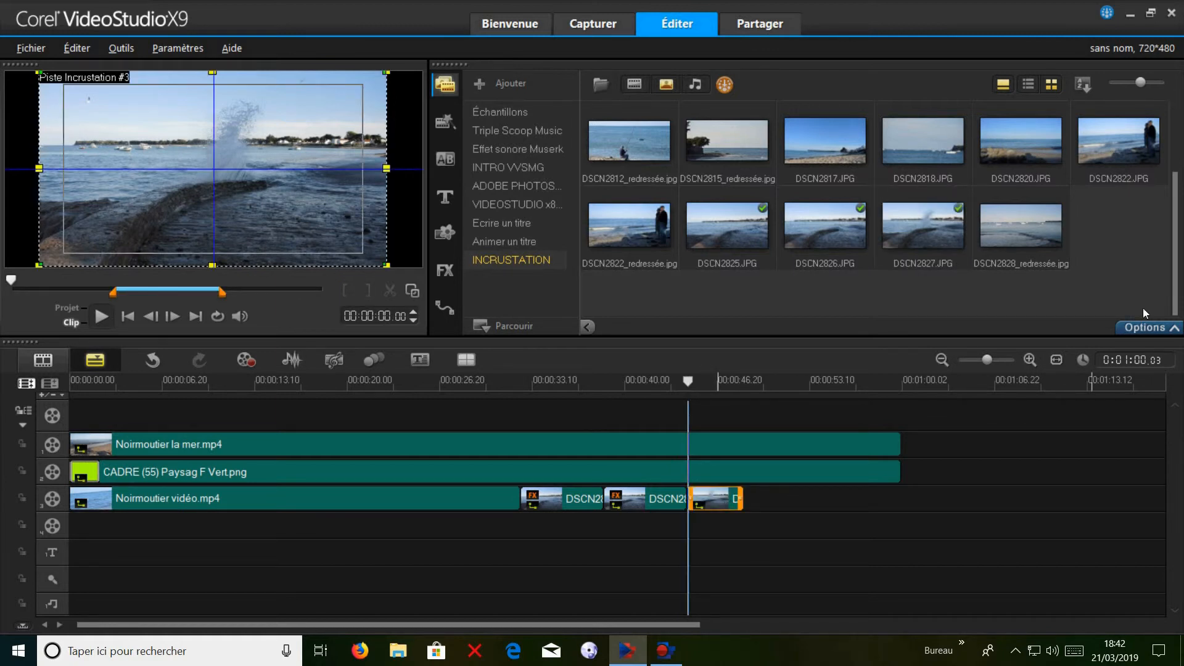
Set the duration of the DSCN2827.JPG photo to 6 seconds and enable pan and zoom on it
click(1151, 327)
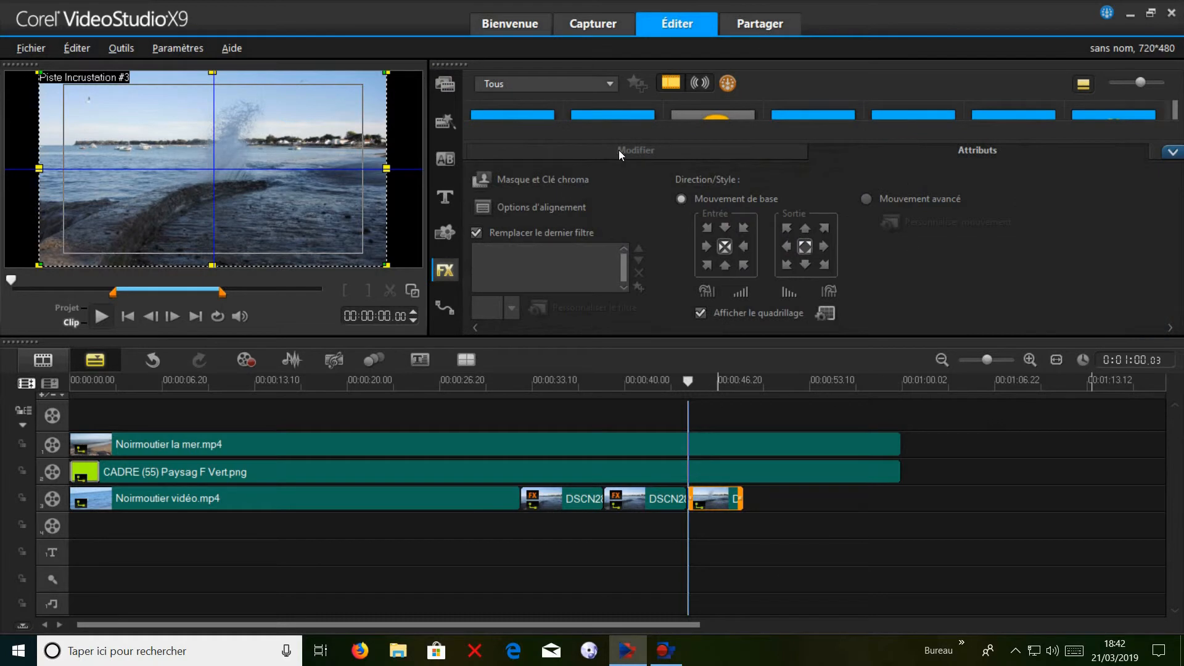
click(619, 150)
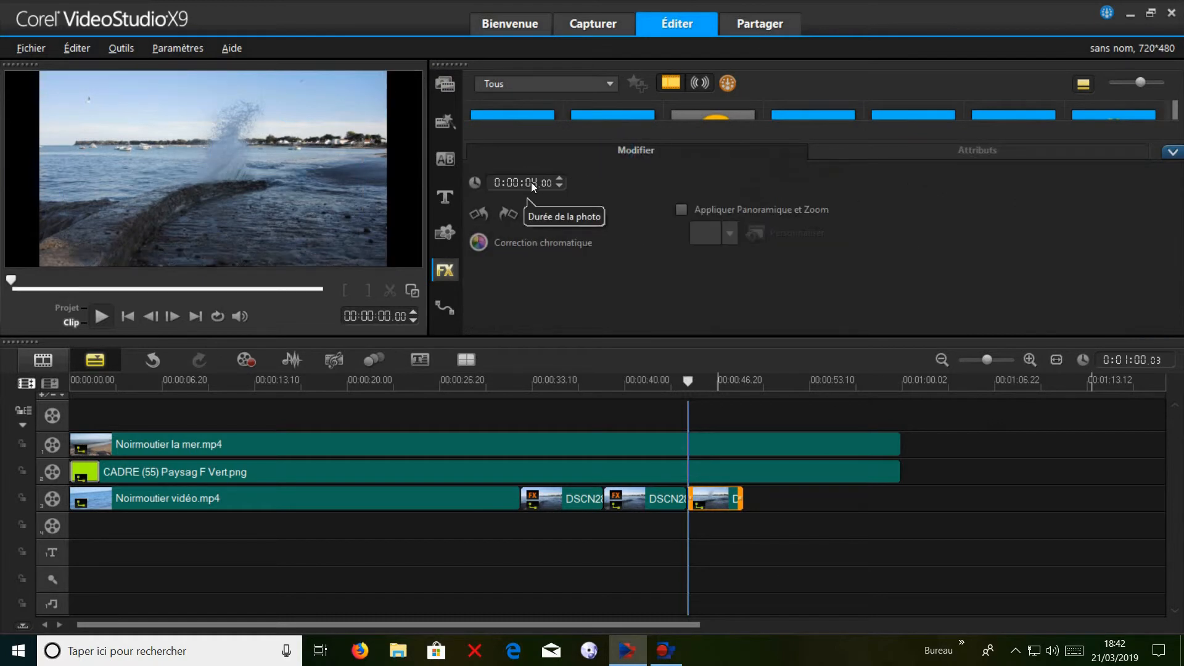
click(560, 179)
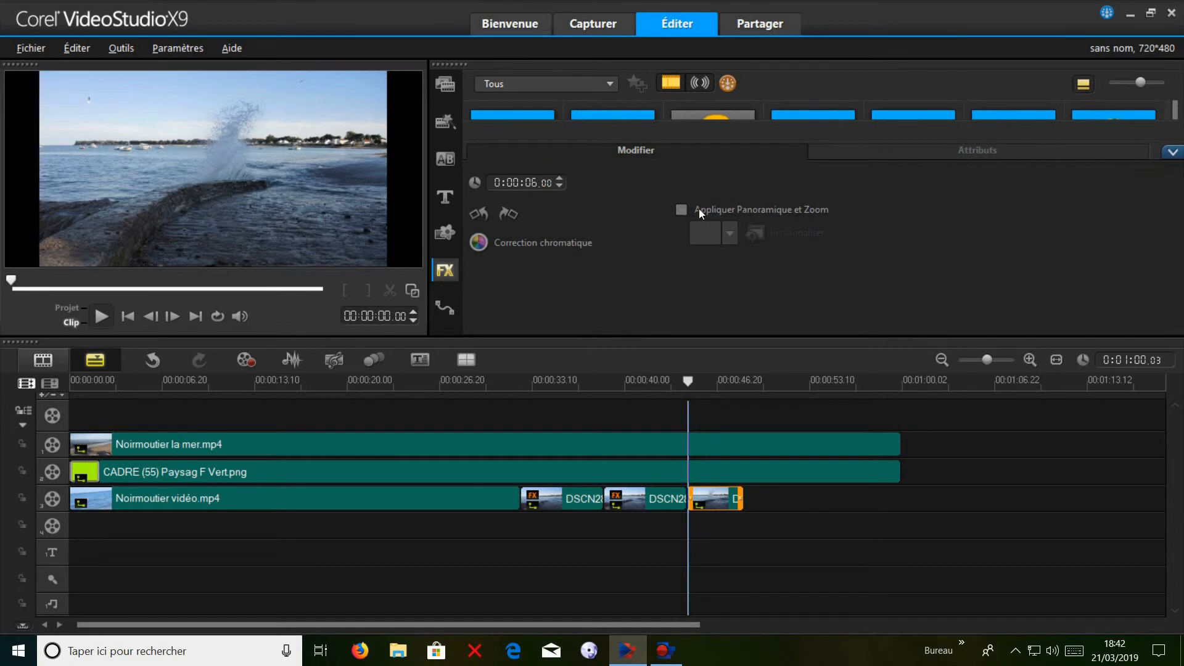
click(681, 209)
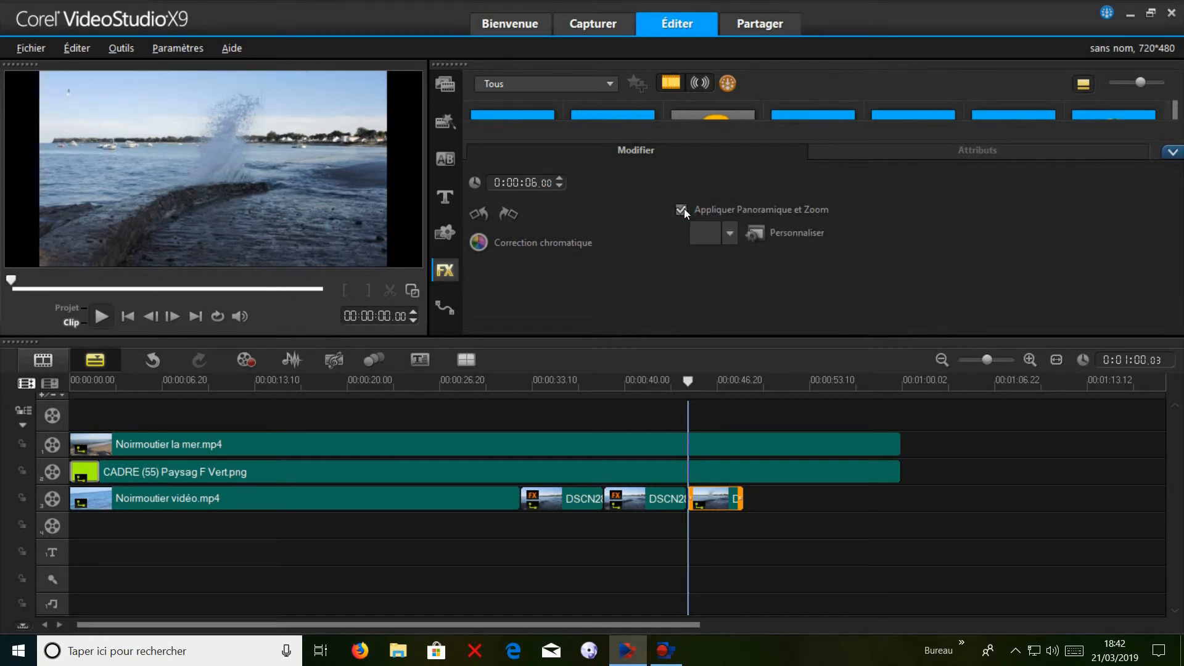
Apply the pan-and-zoom preset in the first column of the third row to the DSCN2827.JPG photo
click(753, 233)
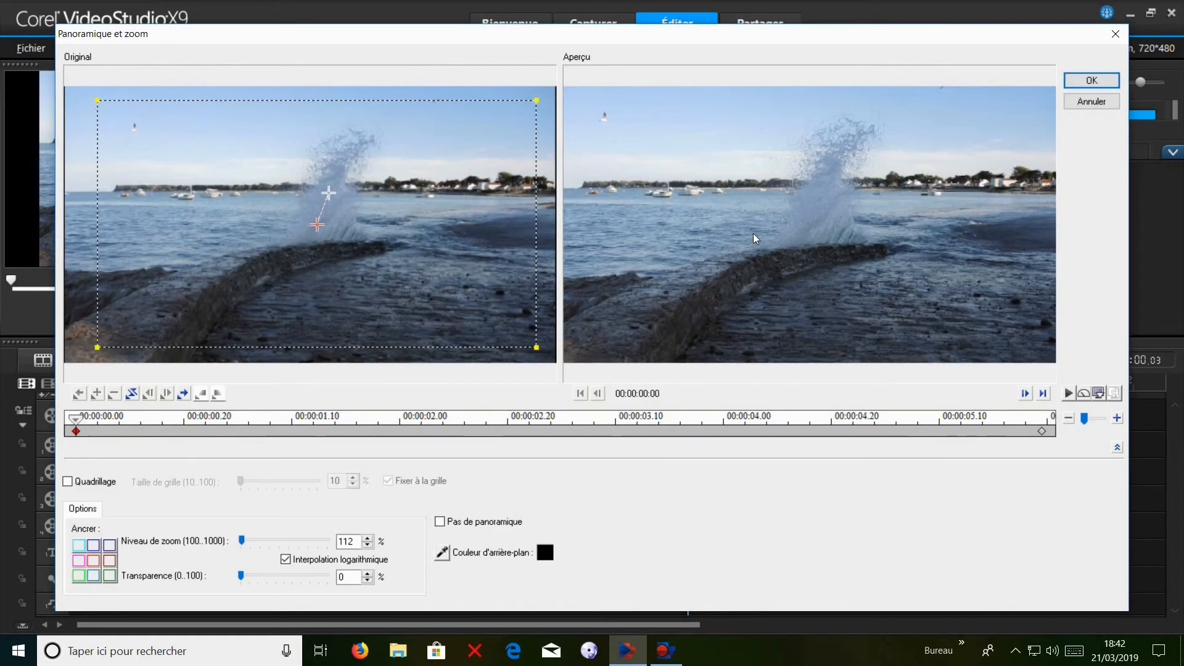
click(1116, 34)
click(730, 232)
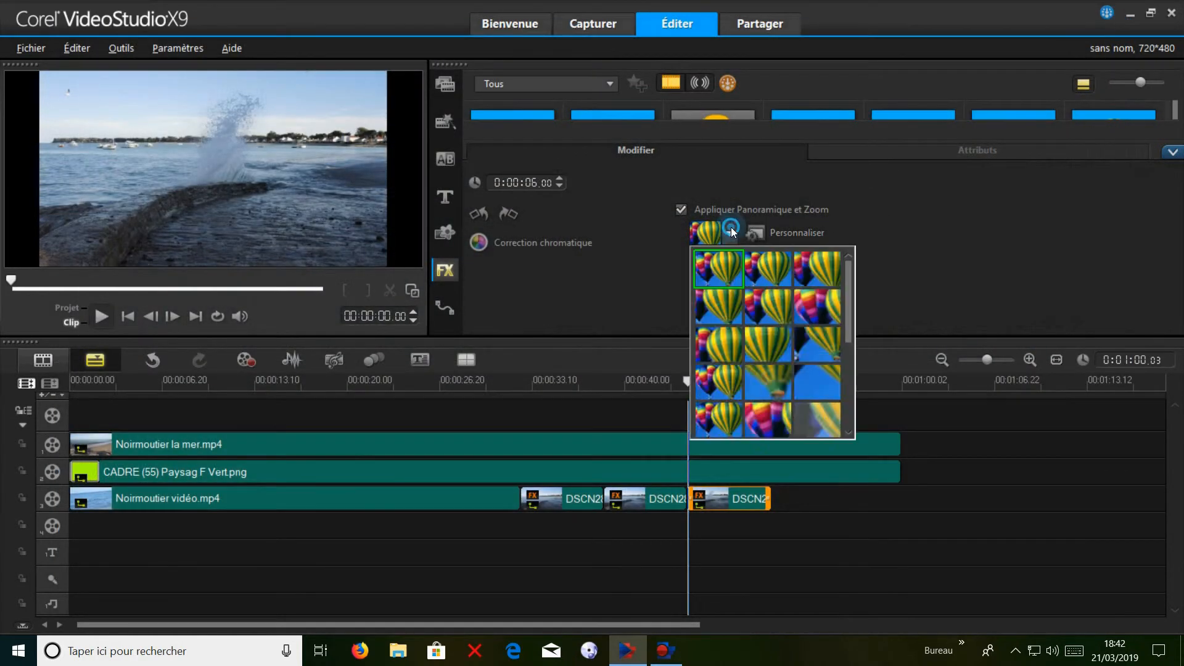
click(727, 345)
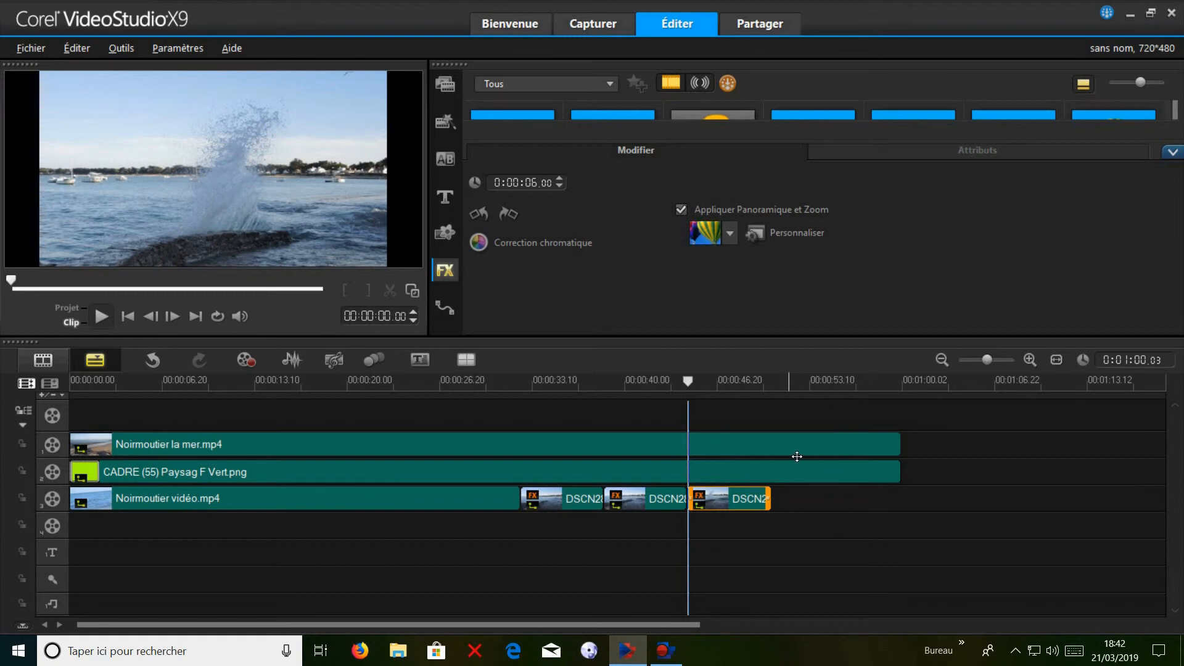
Trim the end of the CADRE (55) Paysag F Vert.png clip to 0:00:51.07, just past the last photo
click(854, 472)
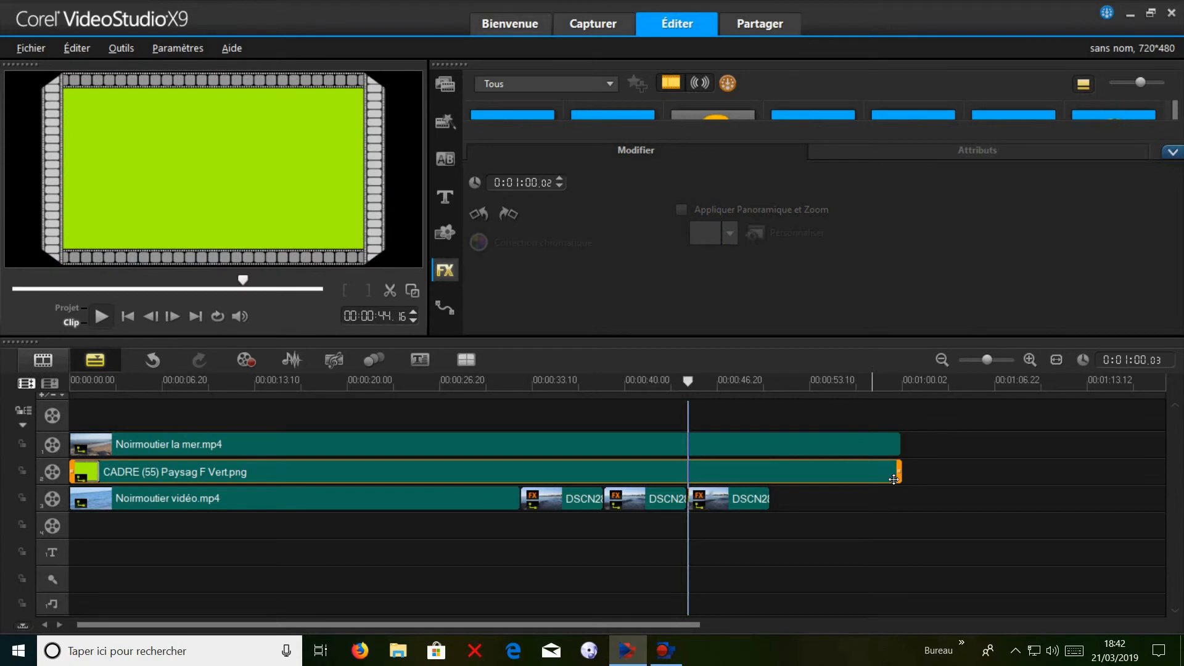
drag(913, 483, 796, 490)
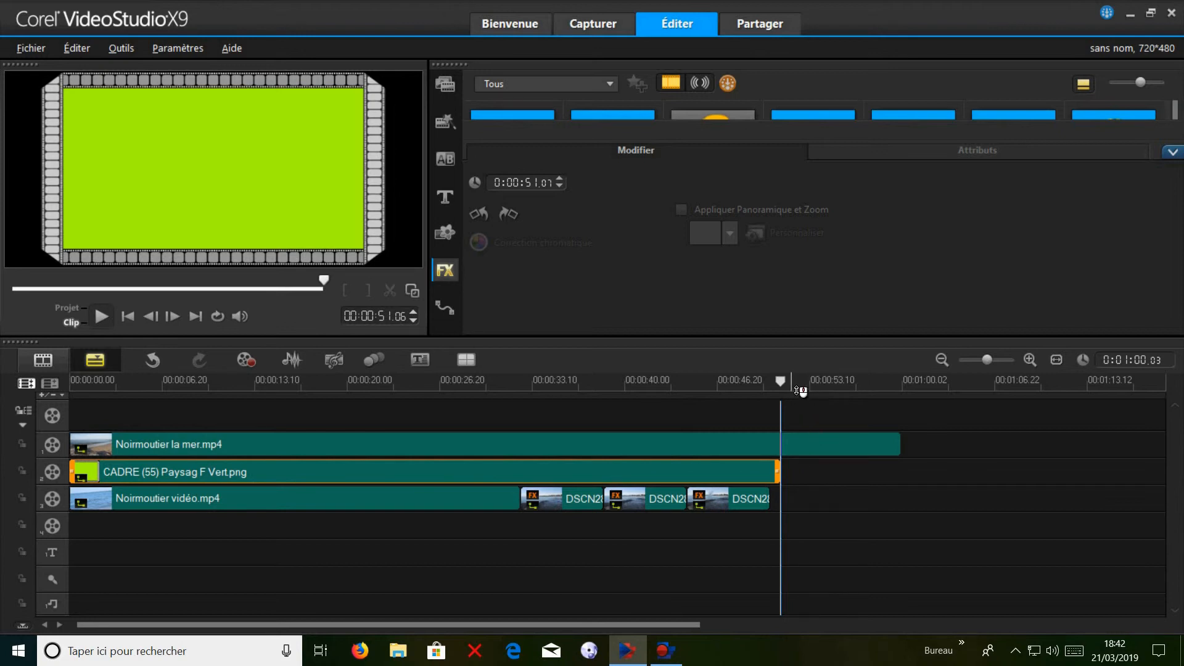
Split Noirmoutier la mer.mp4 at 00:00:56.05 and delete the piece after the cut
click(821, 448)
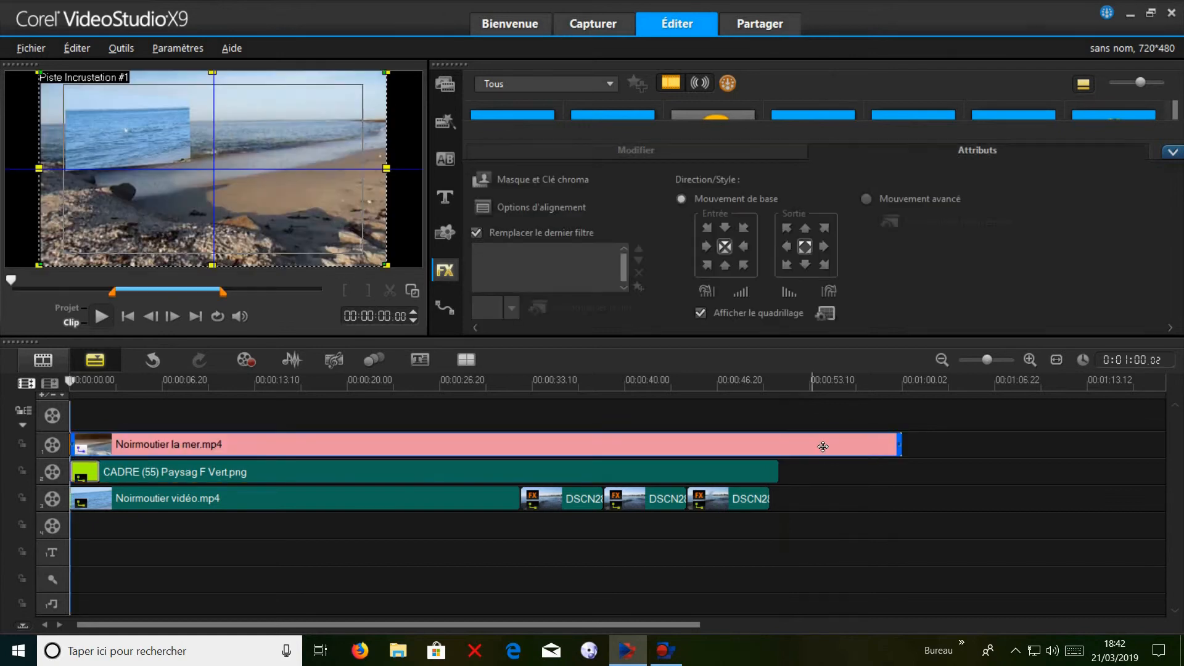
click(762, 383)
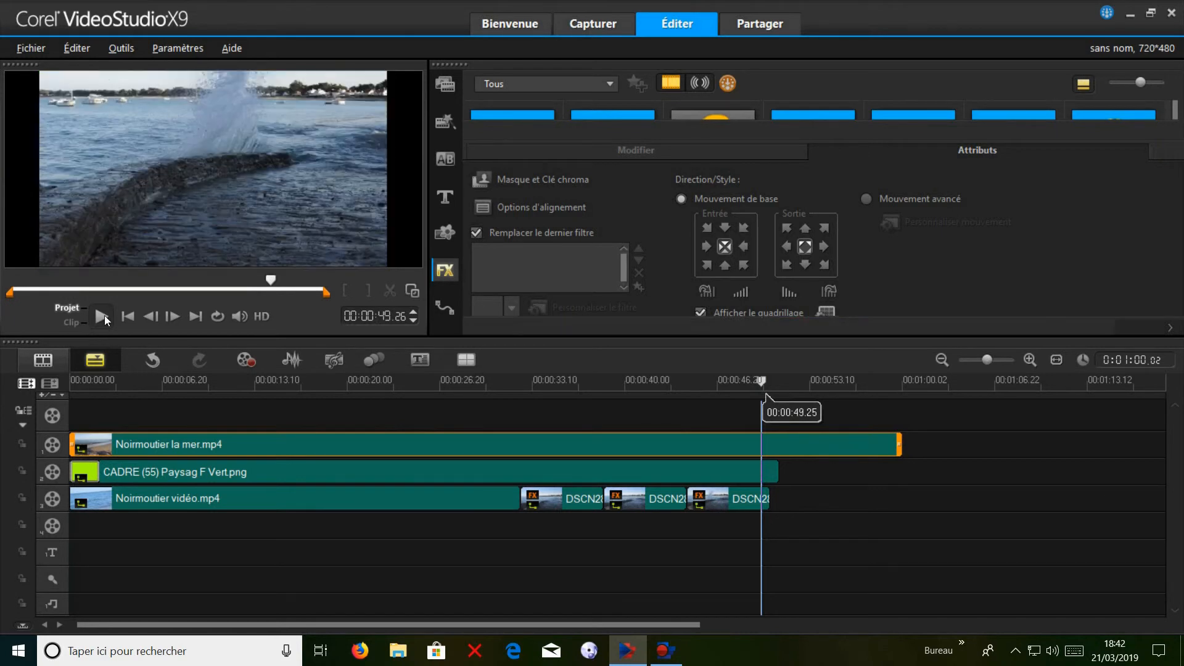
click(104, 320)
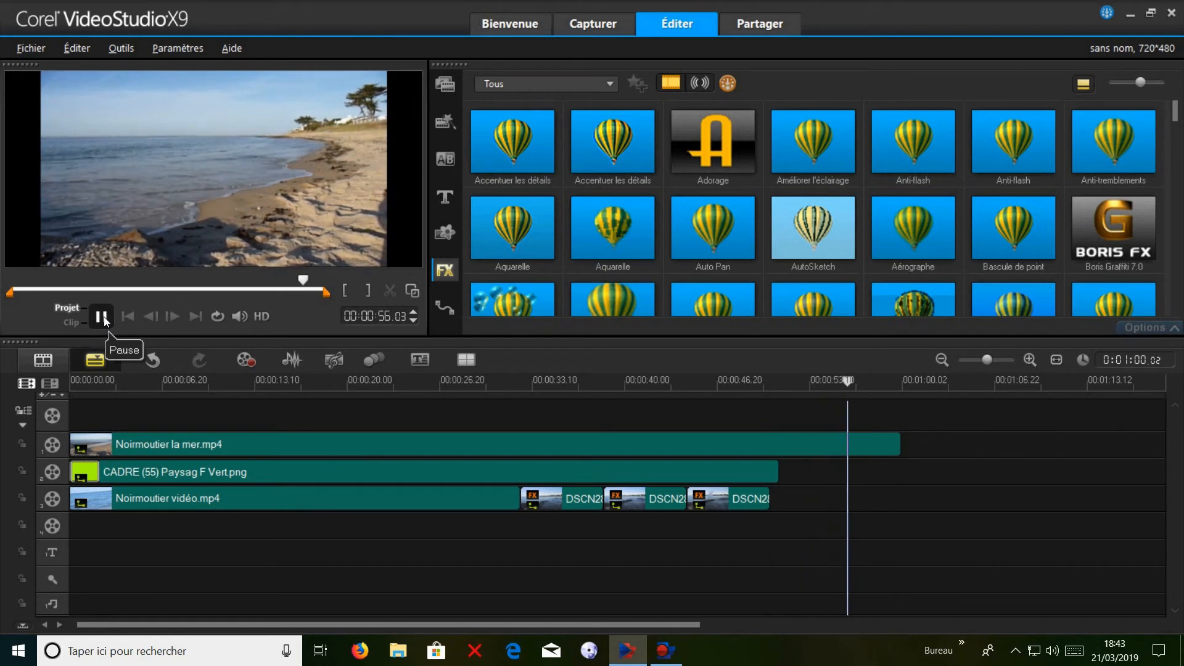
click(104, 316)
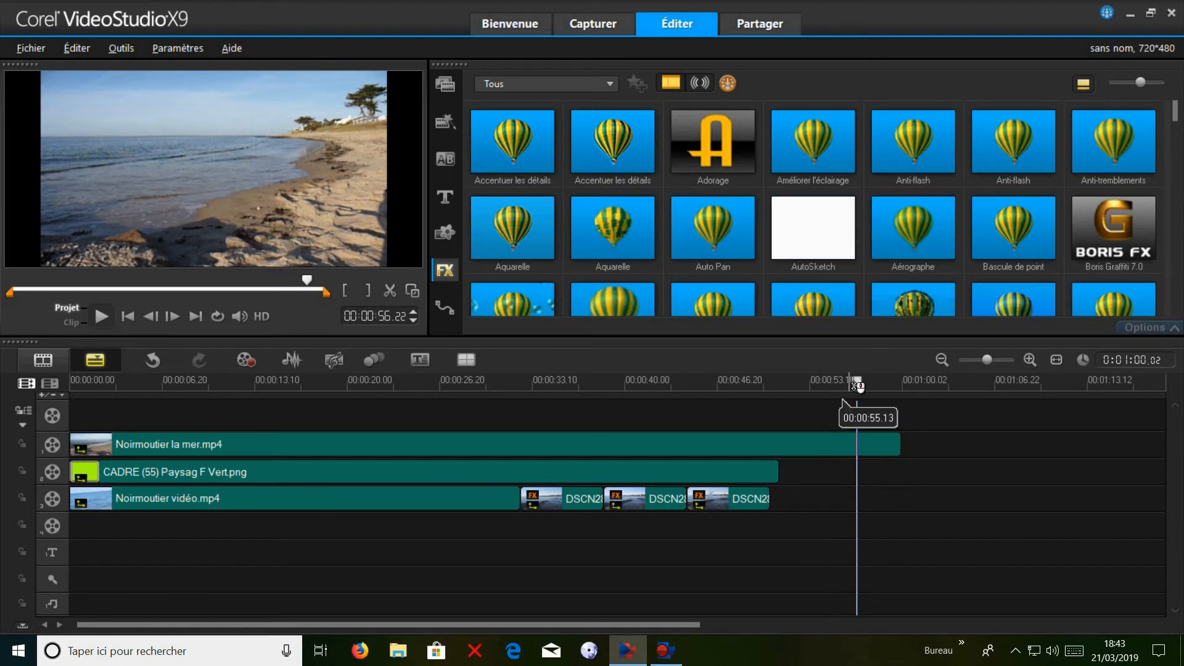
mouse_move(857, 385)
mouse_down()
mouse_move(816, 383)
mouse_move(859, 394)
mouse_up()
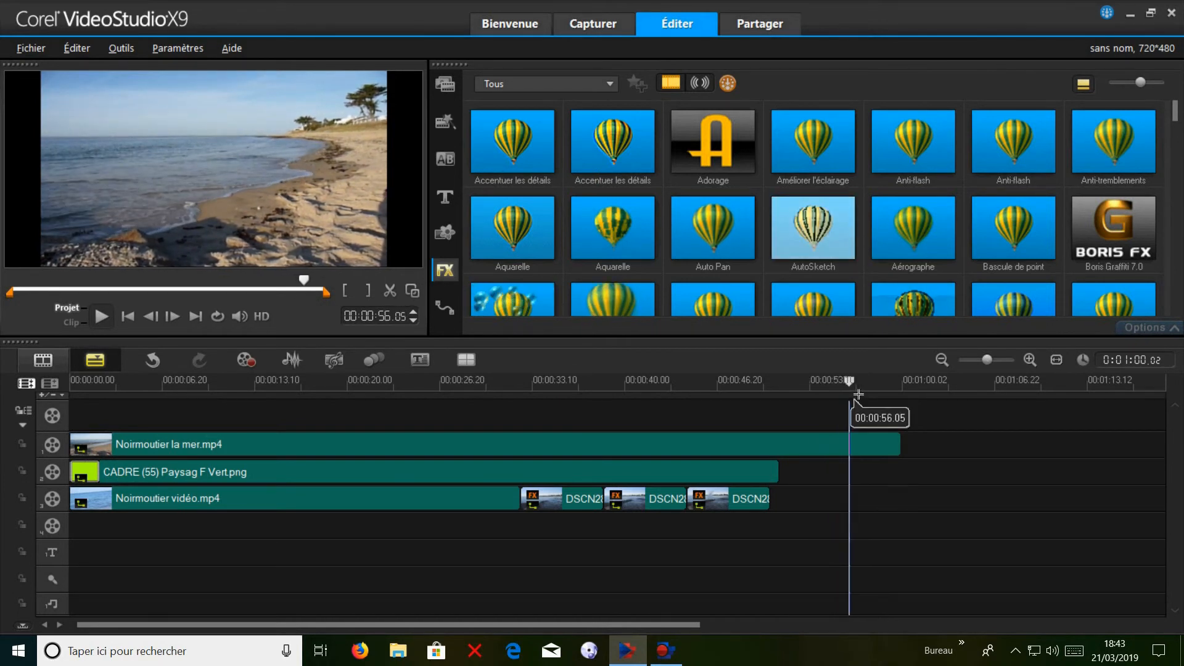
click(390, 291)
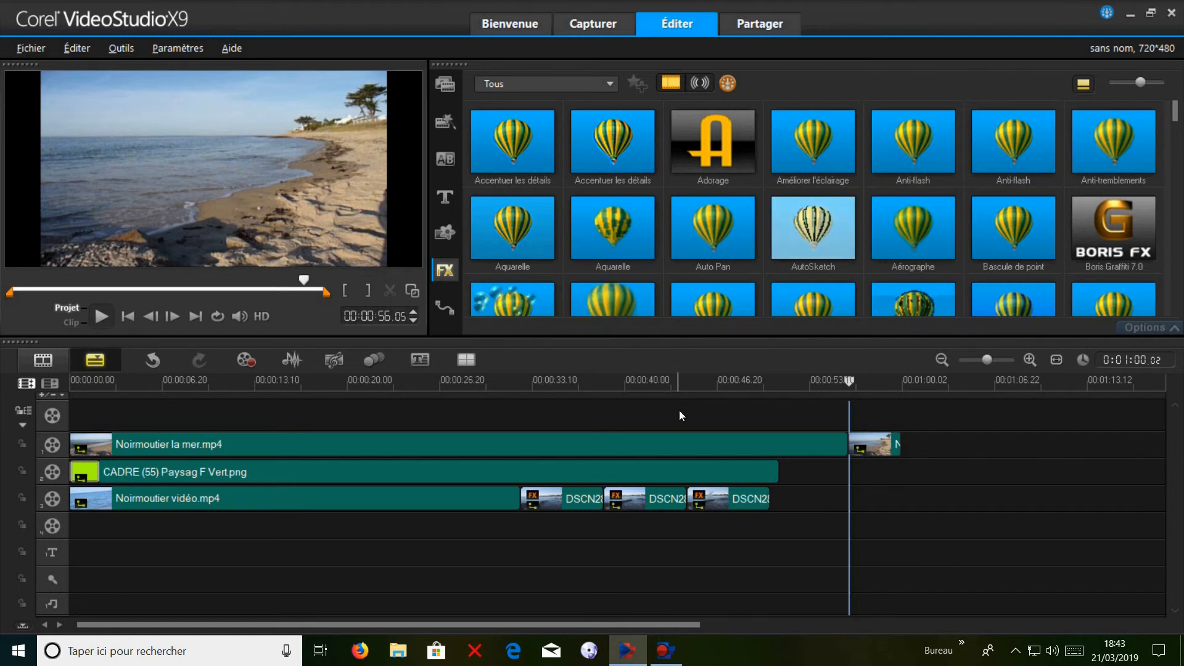
click(880, 453)
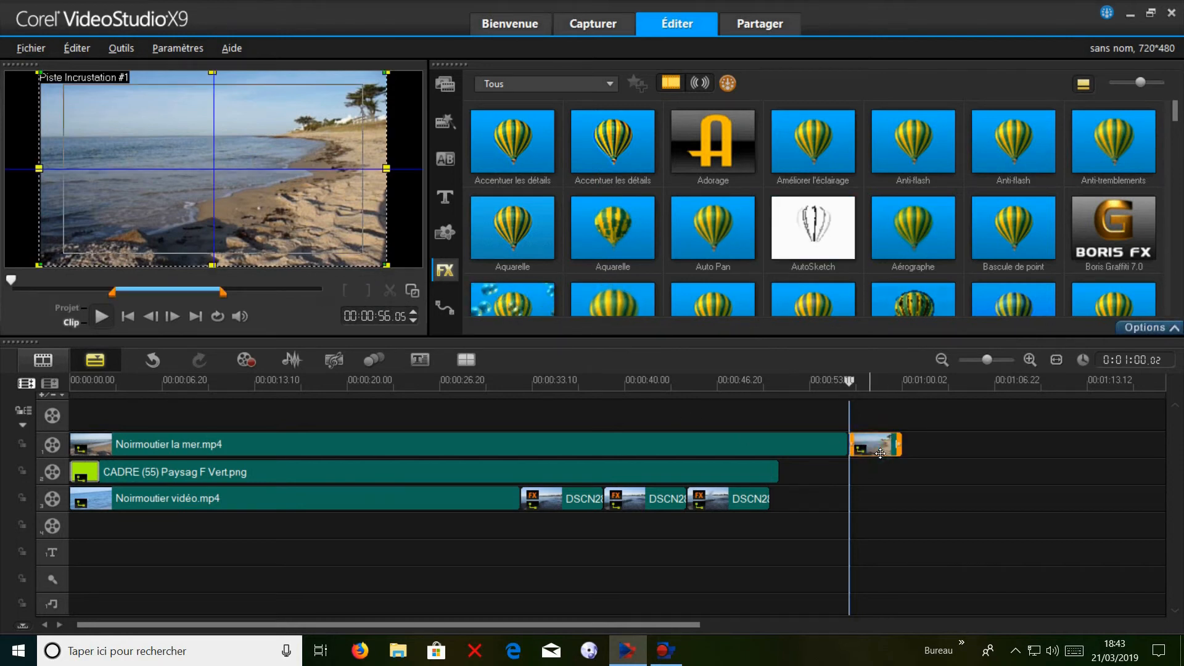
key(Delete)
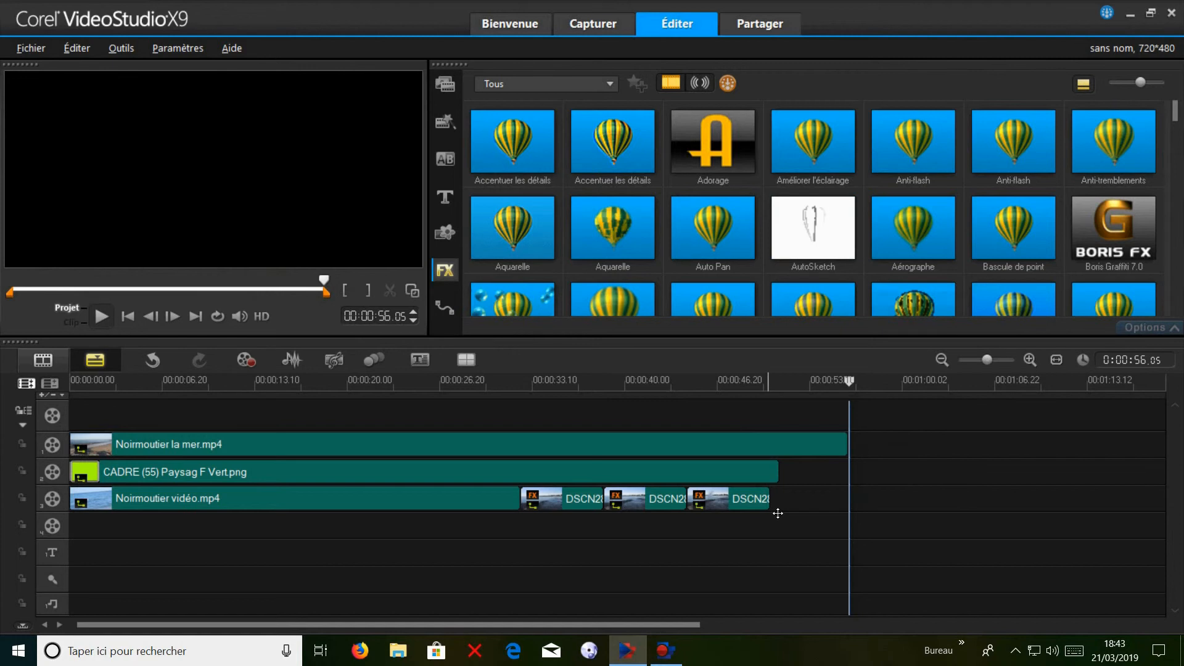
Shrink the DSCN2827.JPG overlay photo to slightly smaller than the filmstrip frame's opening and view it at 00:00:48.08
click(742, 514)
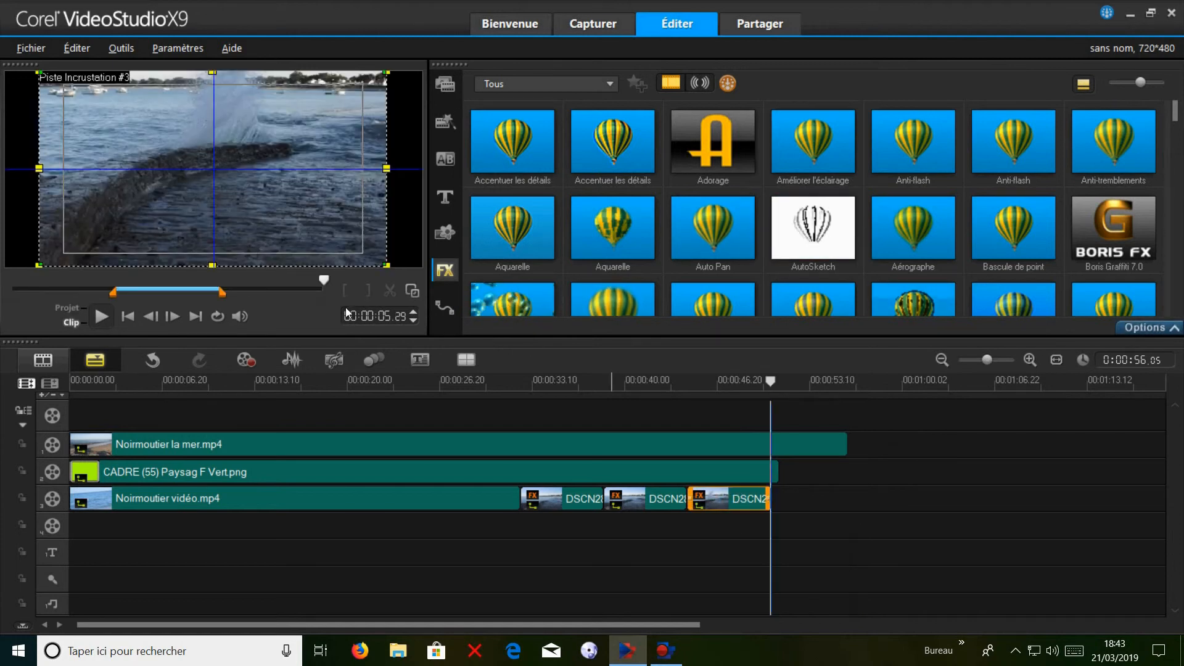
click(388, 267)
drag(390, 270, 145, 134)
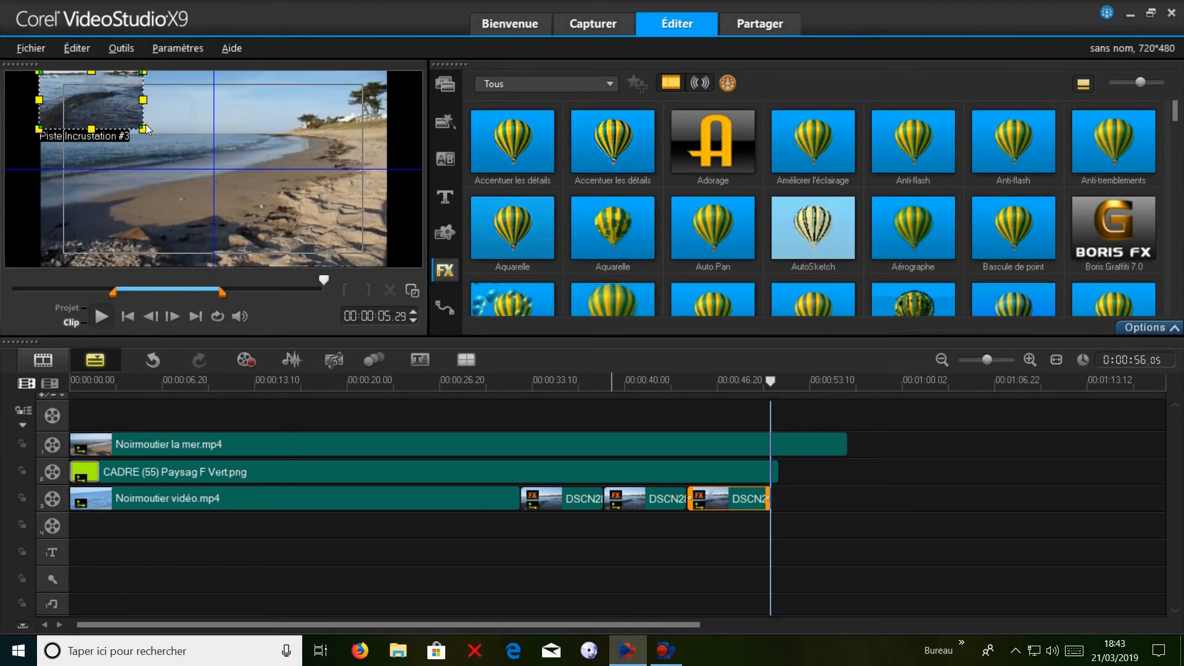
click(740, 535)
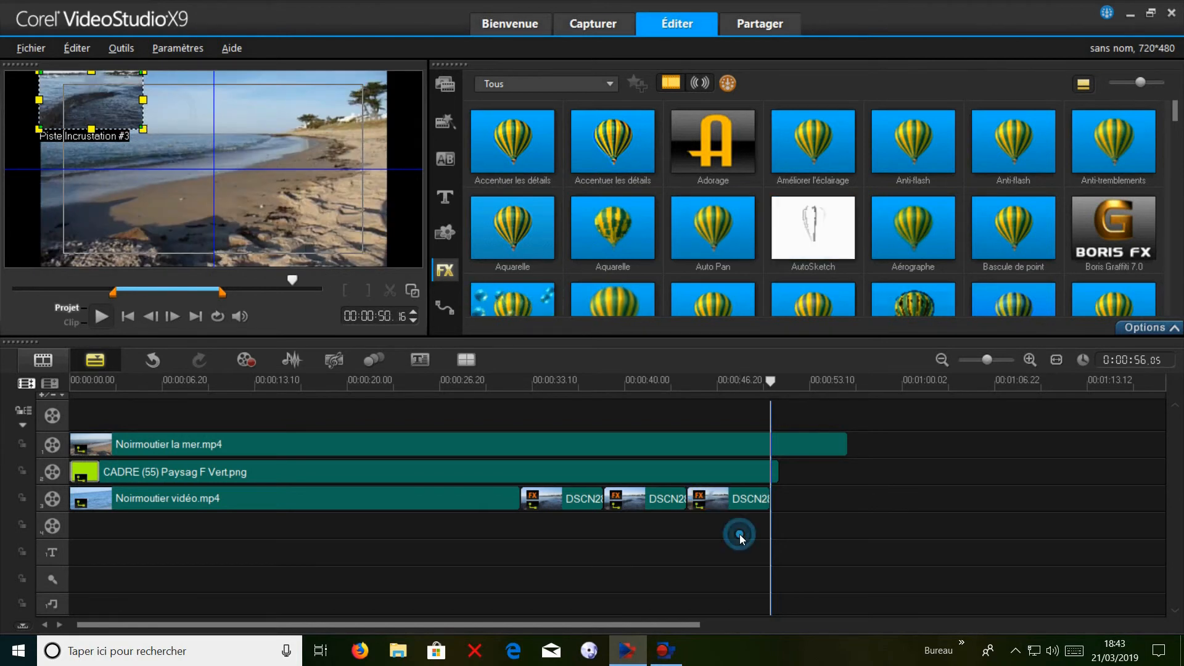
click(741, 534)
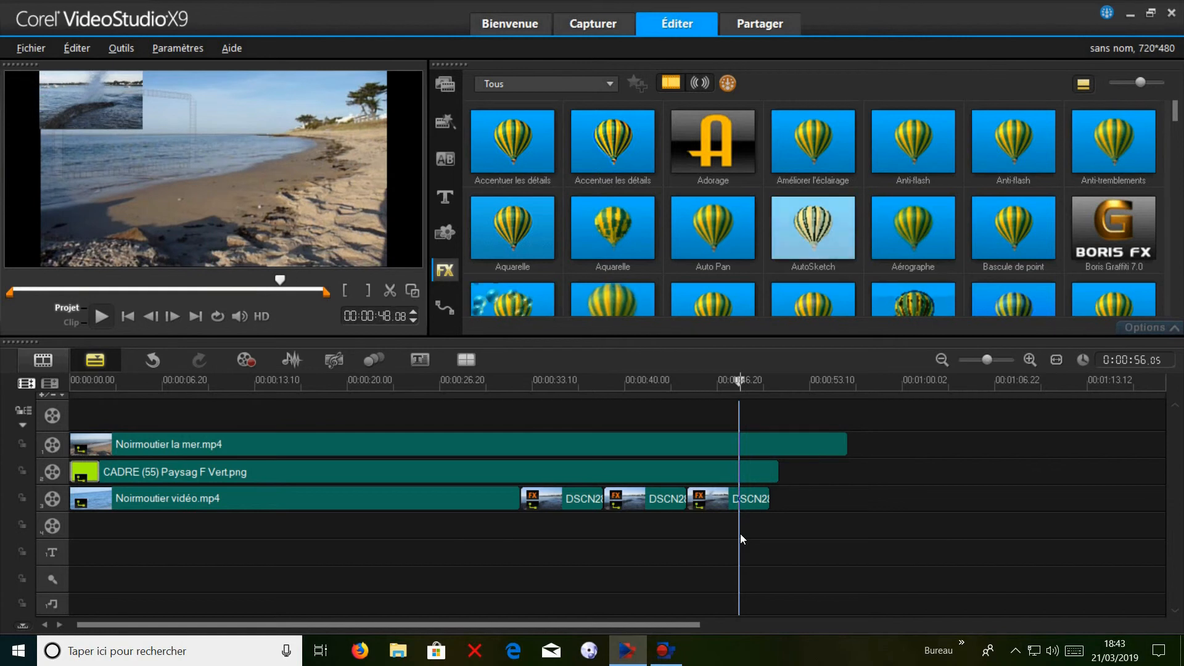
Enlarge the preview and place the DSCN2827.JPG photo inside the filmstrip frame's opening
click(731, 509)
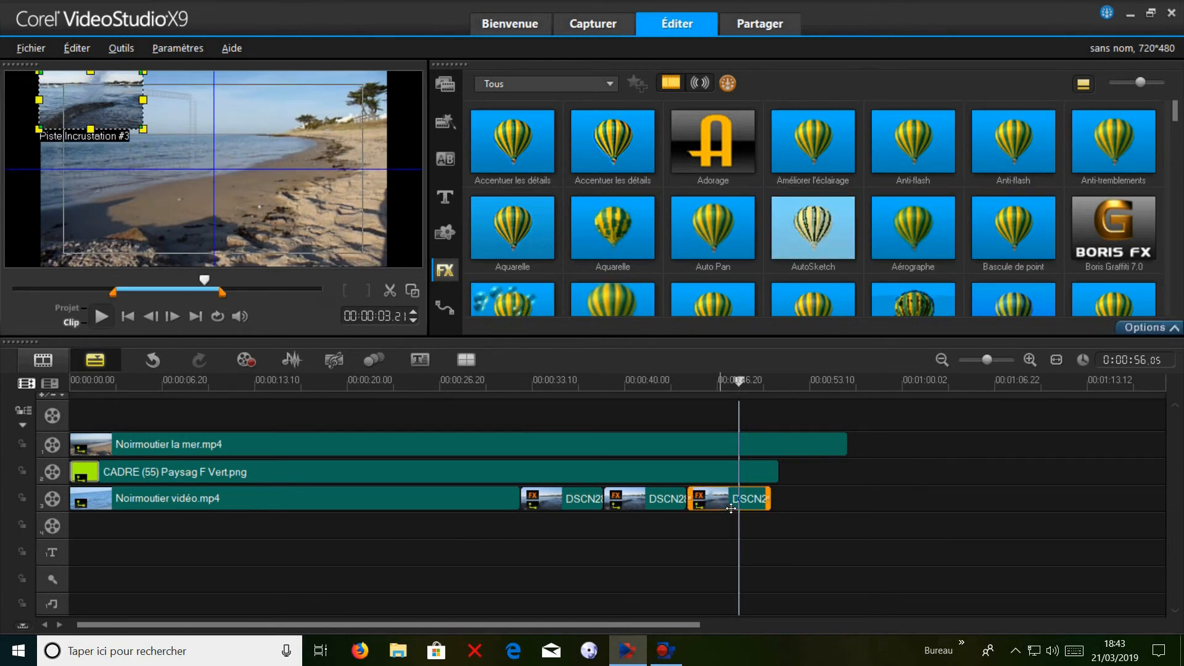
double_click(731, 509)
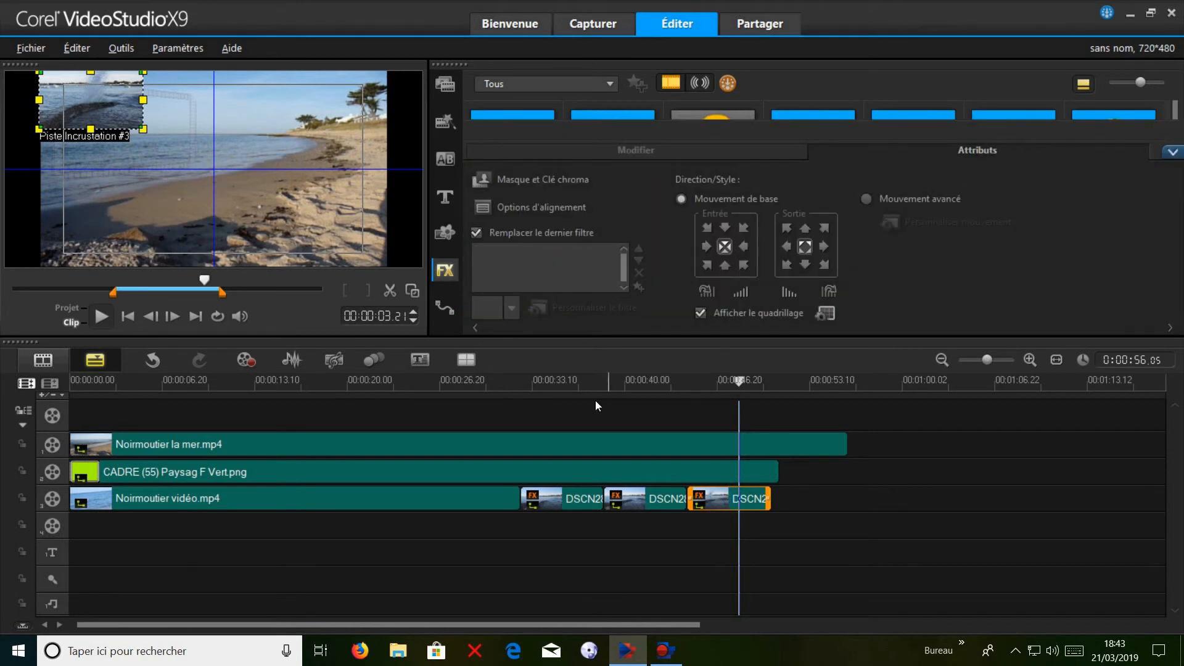
click(413, 293)
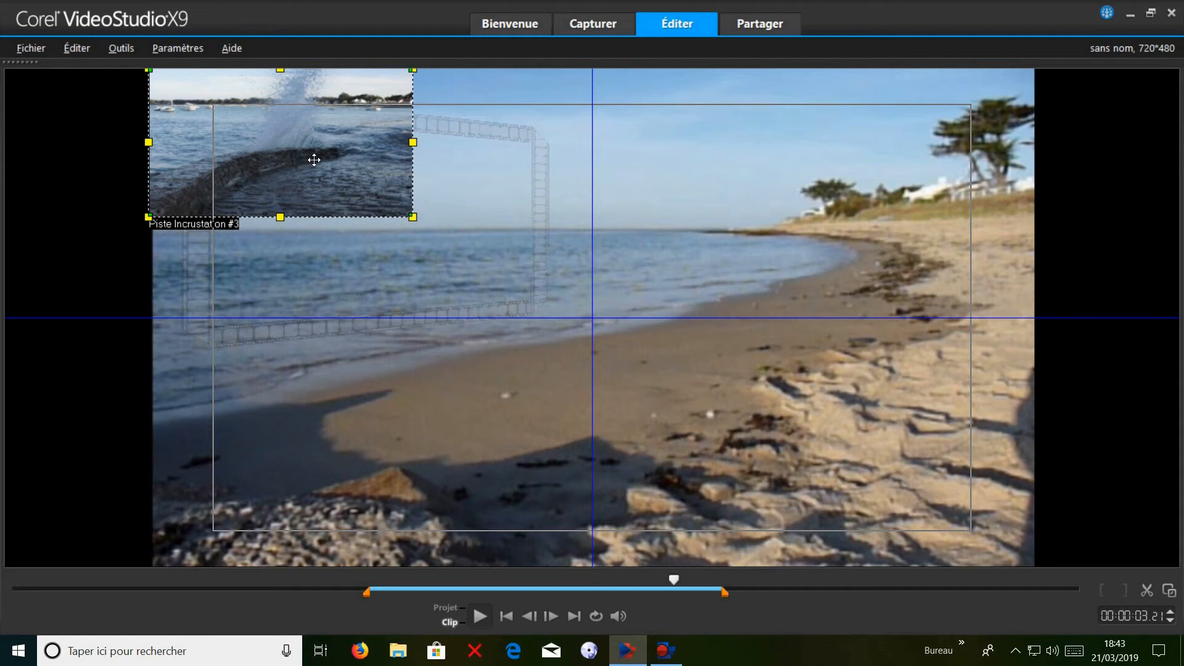
drag(347, 164, 456, 243)
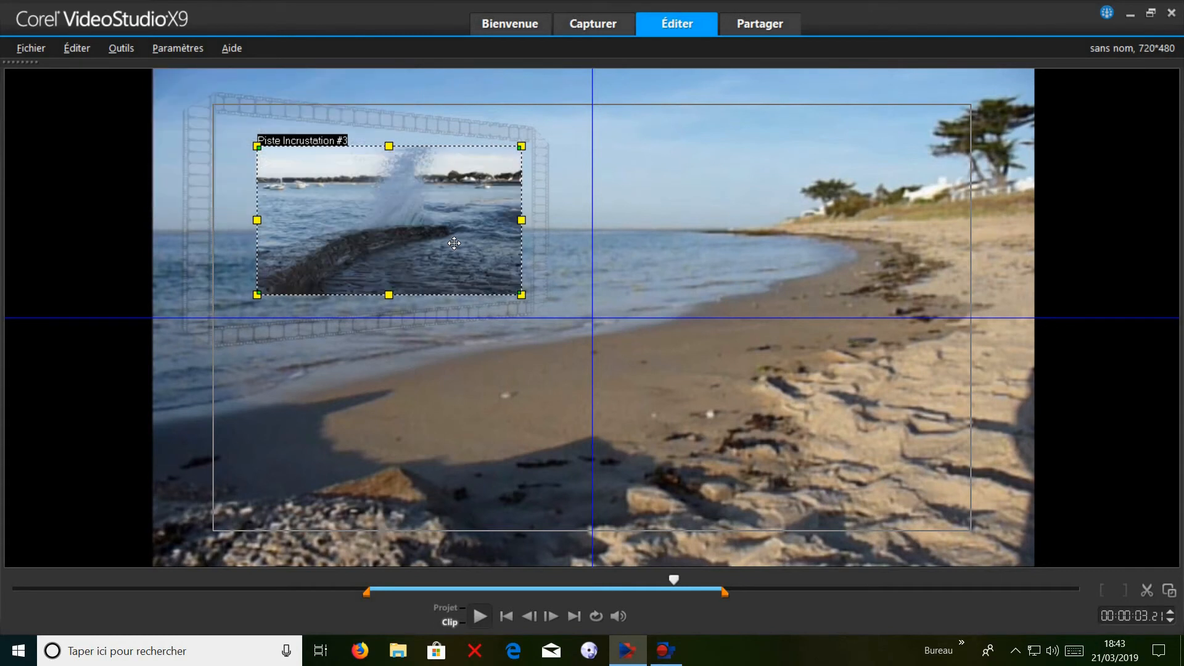
Distort the four corners of the DSCN2827.JPG photo to match the filmstrip frame's perspective, and restore the normal preview size
drag(259, 153, 216, 117)
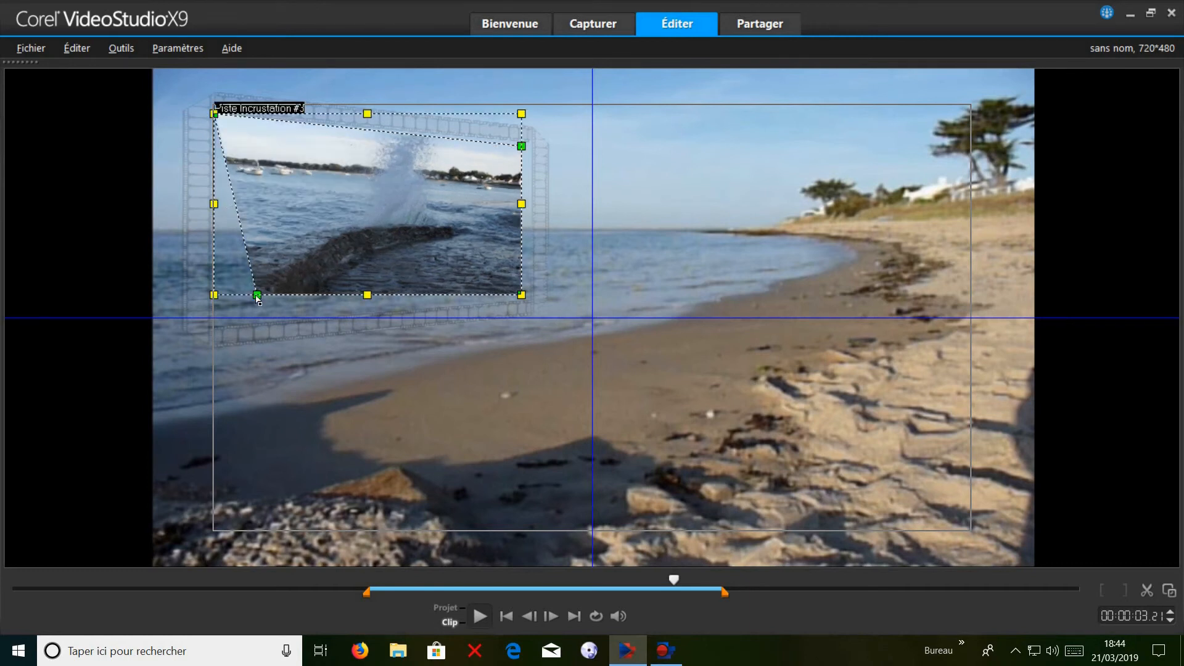
drag(259, 300, 213, 328)
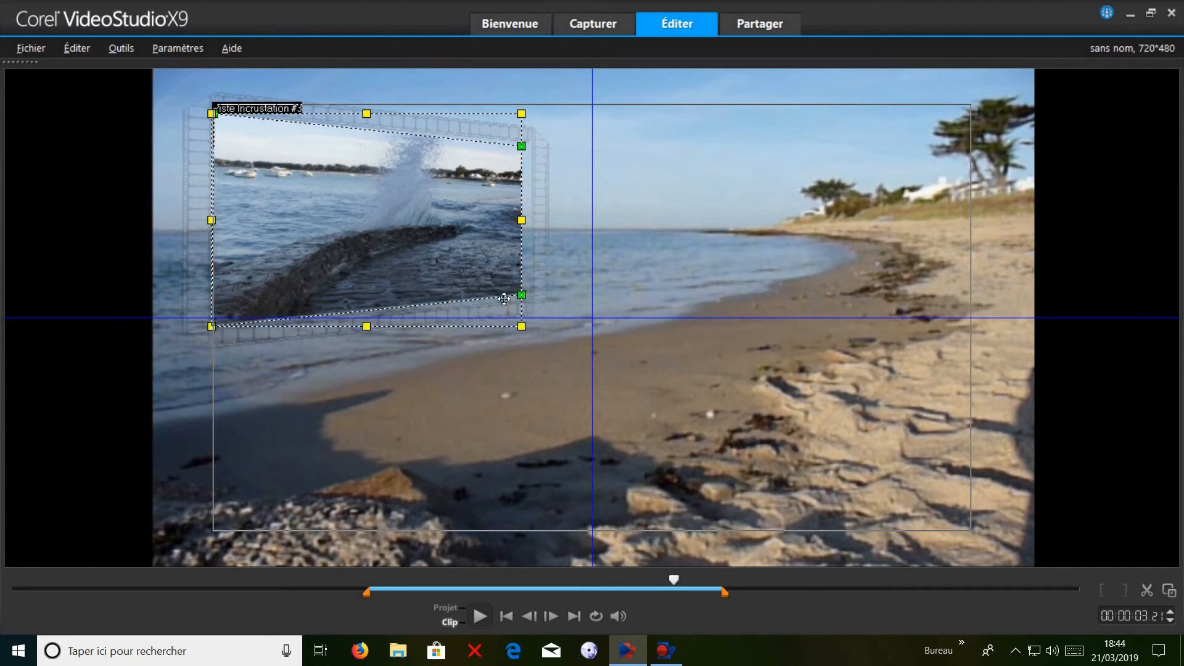
drag(525, 297, 528, 307)
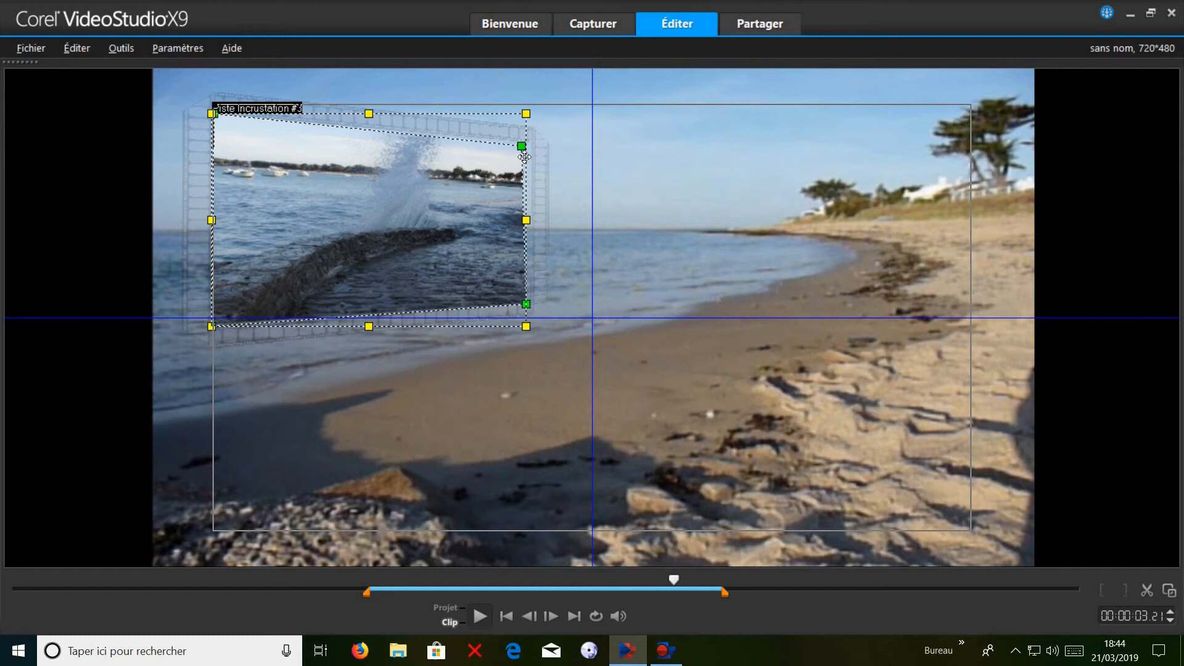
drag(521, 148, 531, 144)
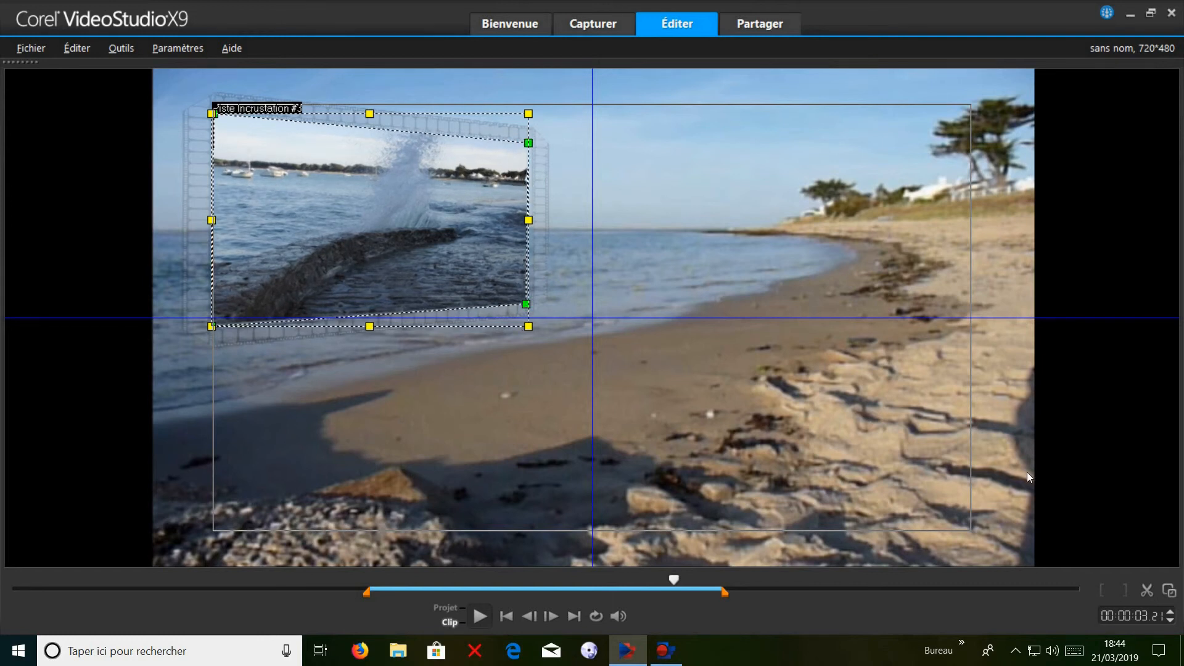
click(1170, 594)
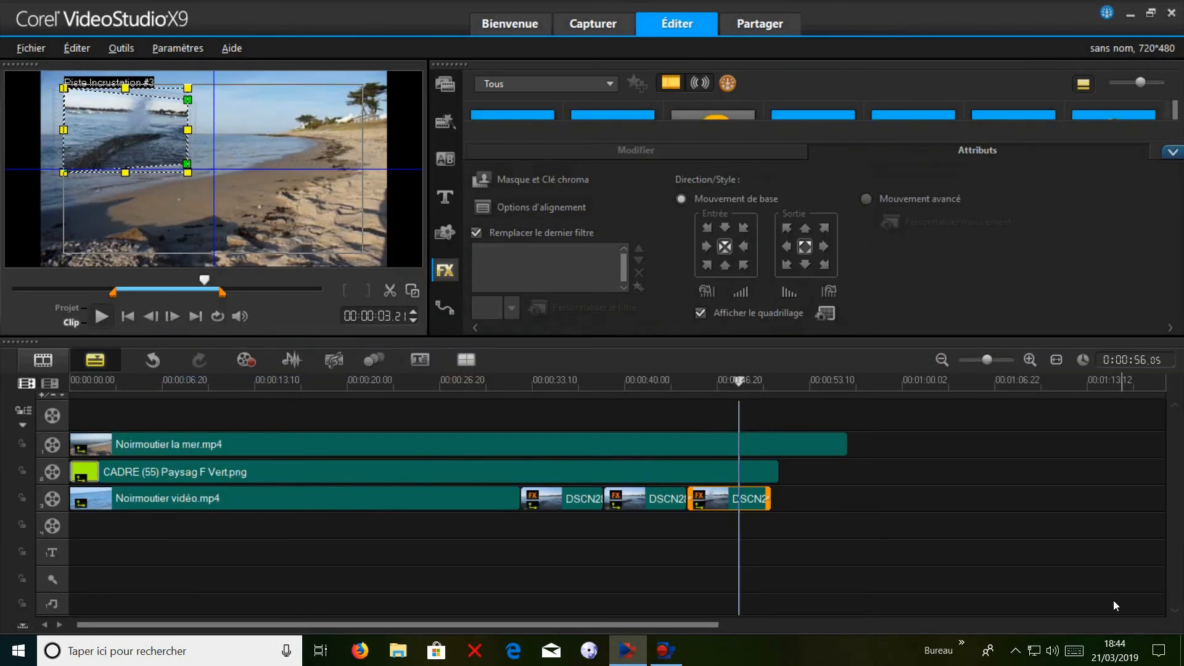
Add a fade-out to the DSCN2827.JPG photo on the third overlay track
click(755, 481)
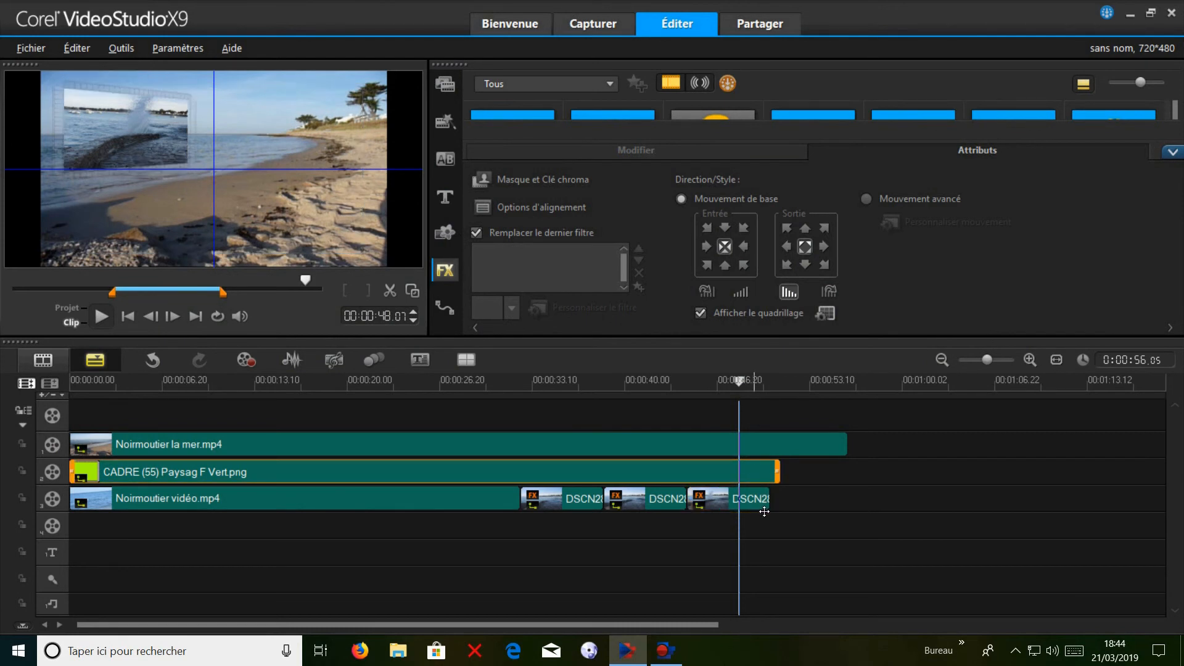
click(755, 499)
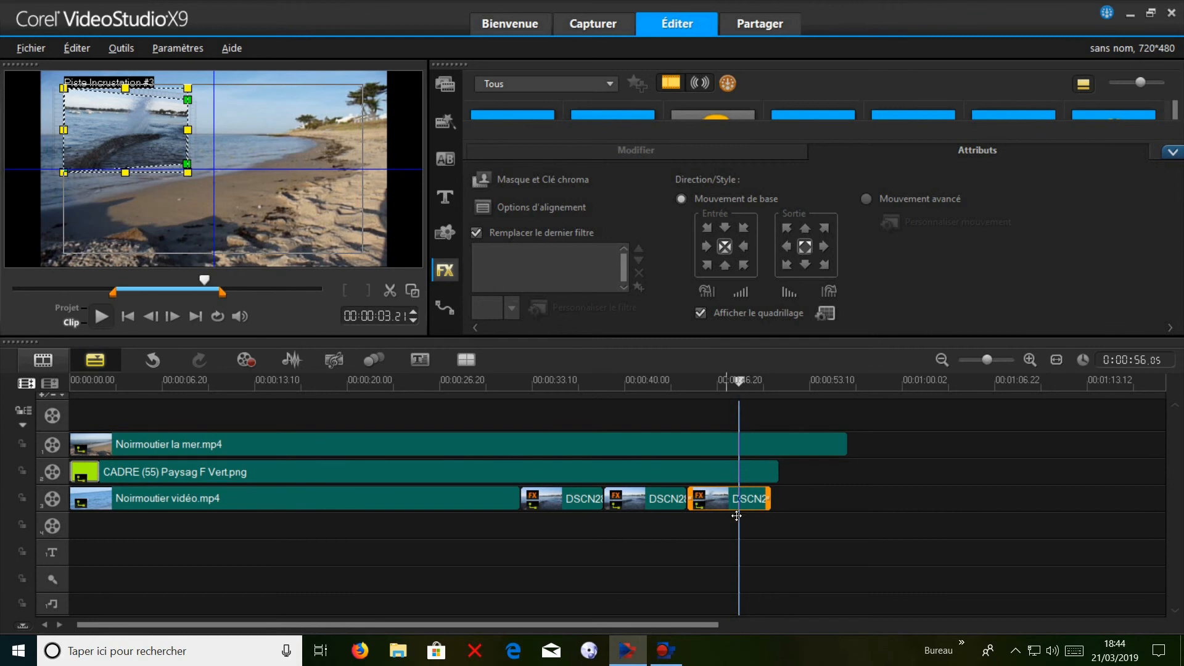
click(782, 294)
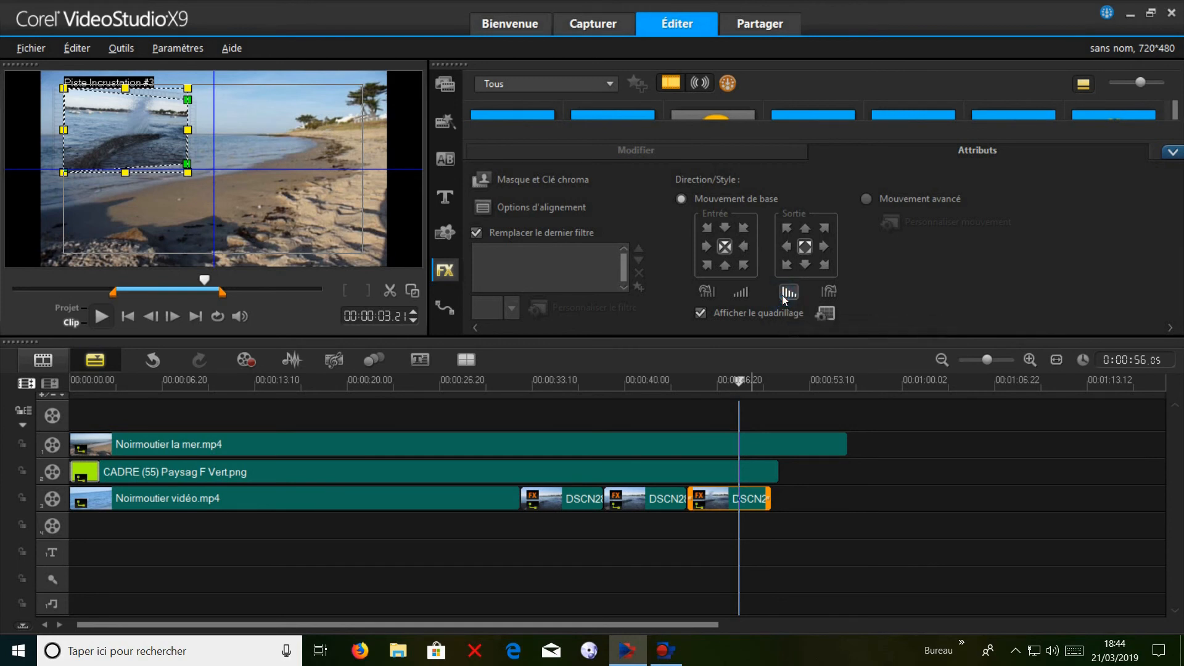
Play the project from 00:00:29.11 to check the end of the second video and the photo sequence
click(766, 529)
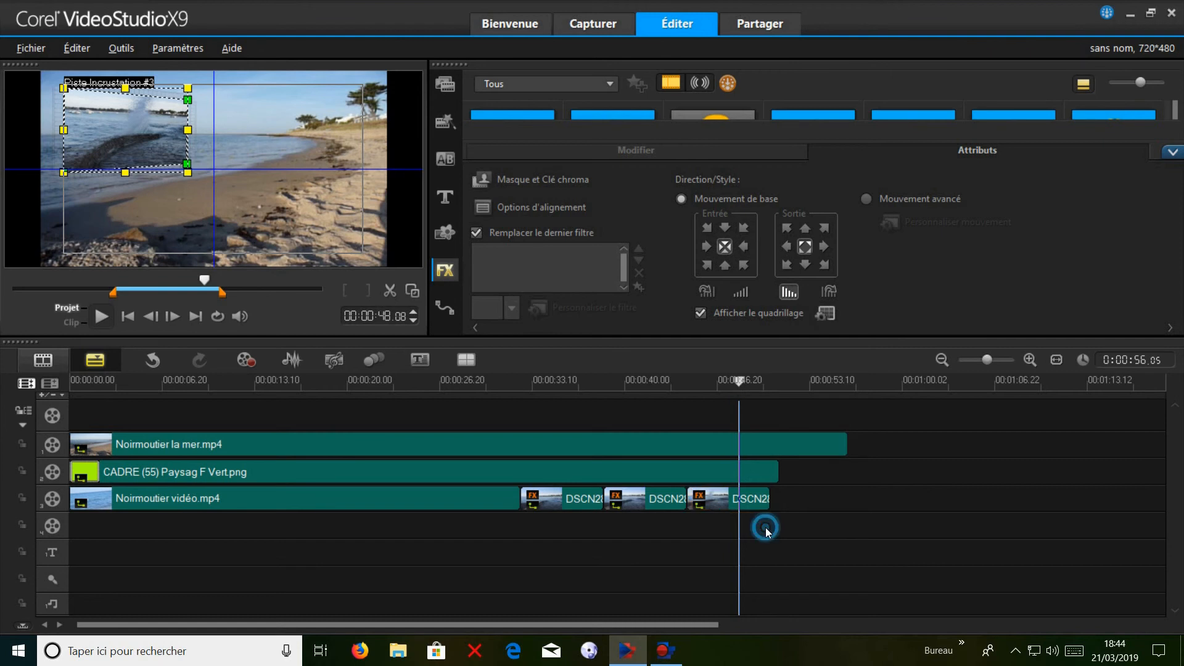
click(477, 383)
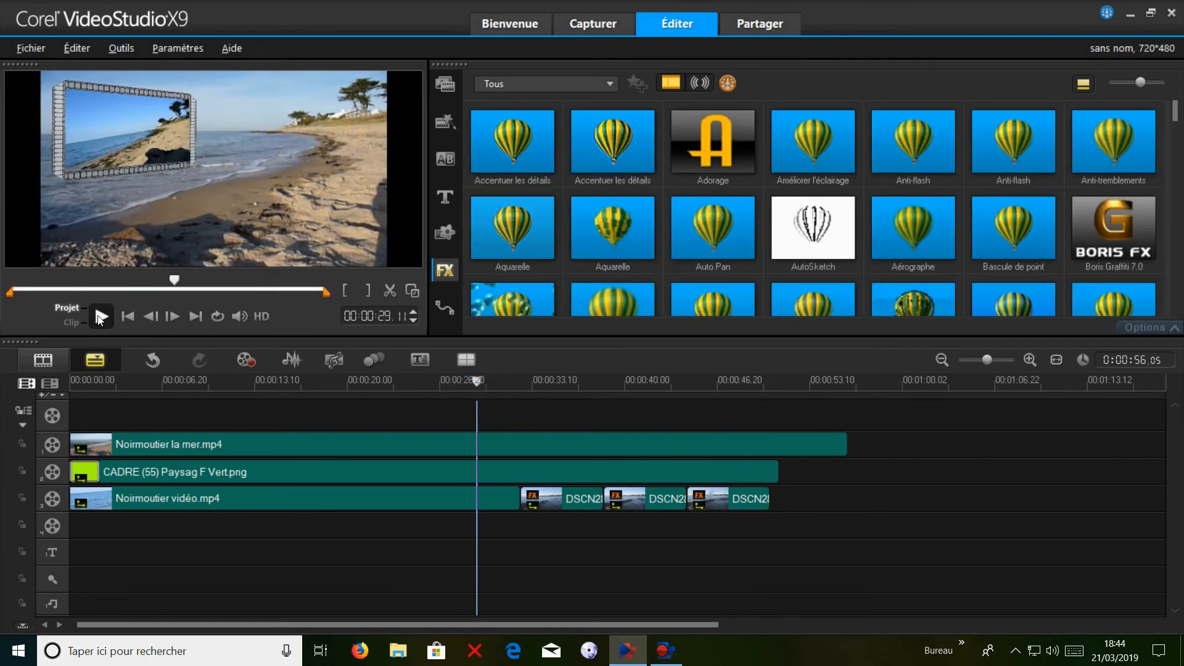
click(102, 318)
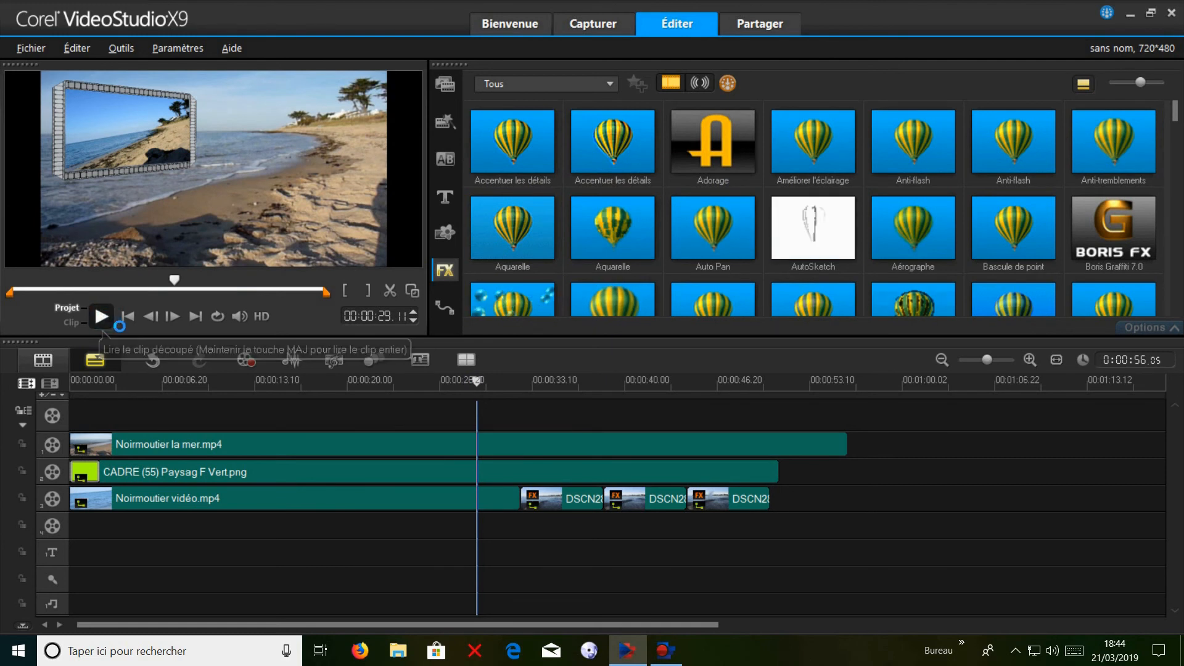